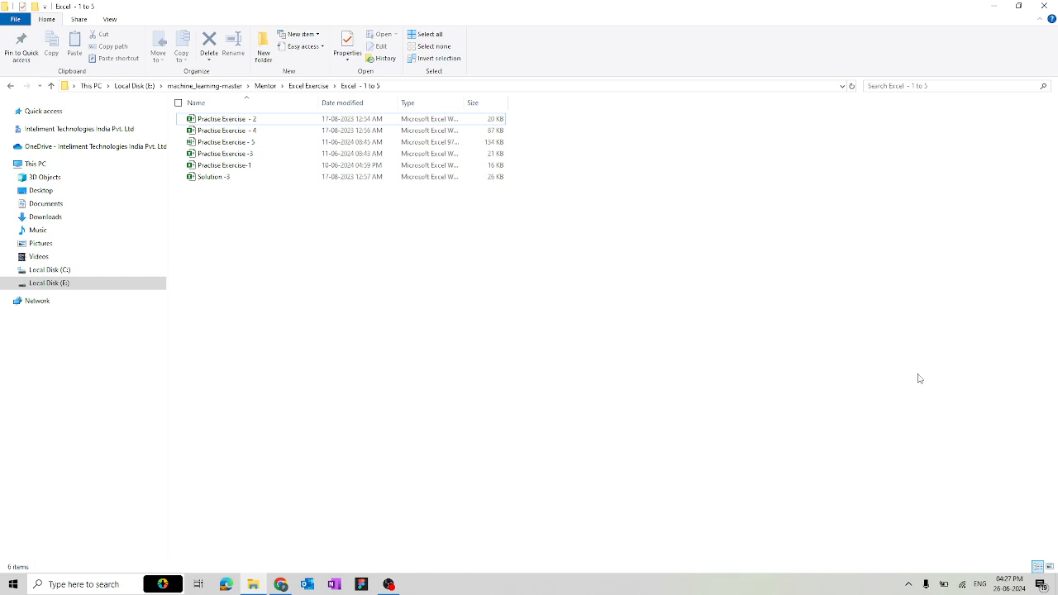
Open the Practise Exercise - 4 workbook and auto-fit the Membership date and Donations in £ columns on the Raw Data sheet
left_click(231, 133)
double_click(231, 133)
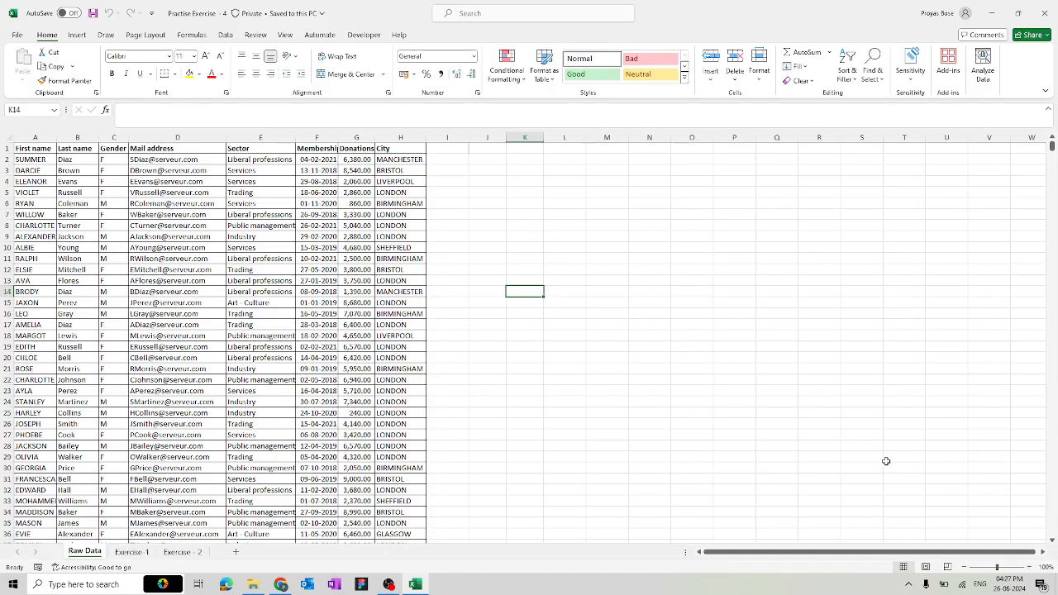
left_click_drag(998, 570, 1000, 570)
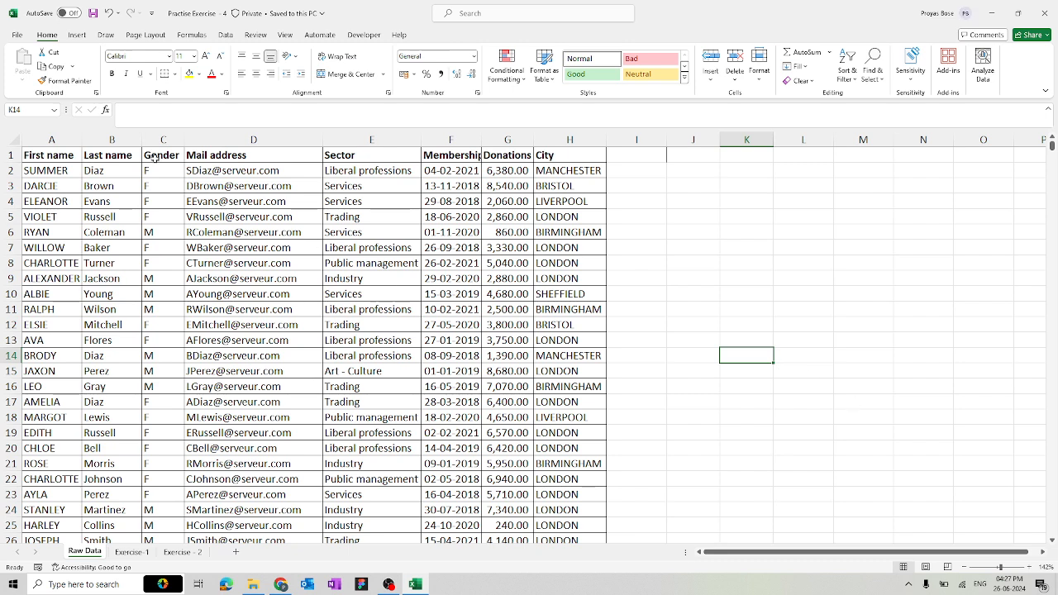
double_click(482, 139)
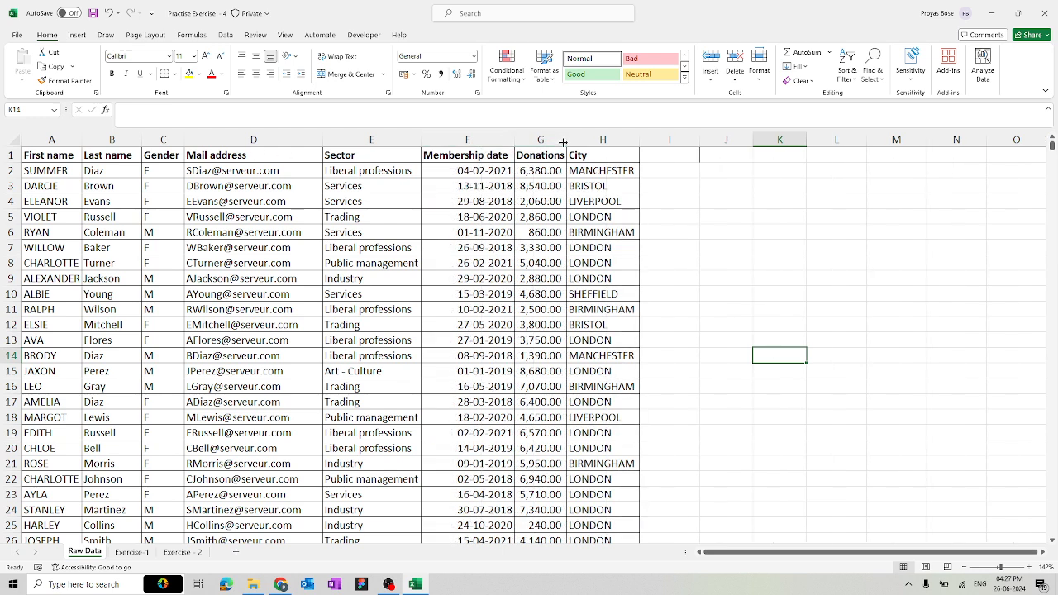
double_click(563, 140)
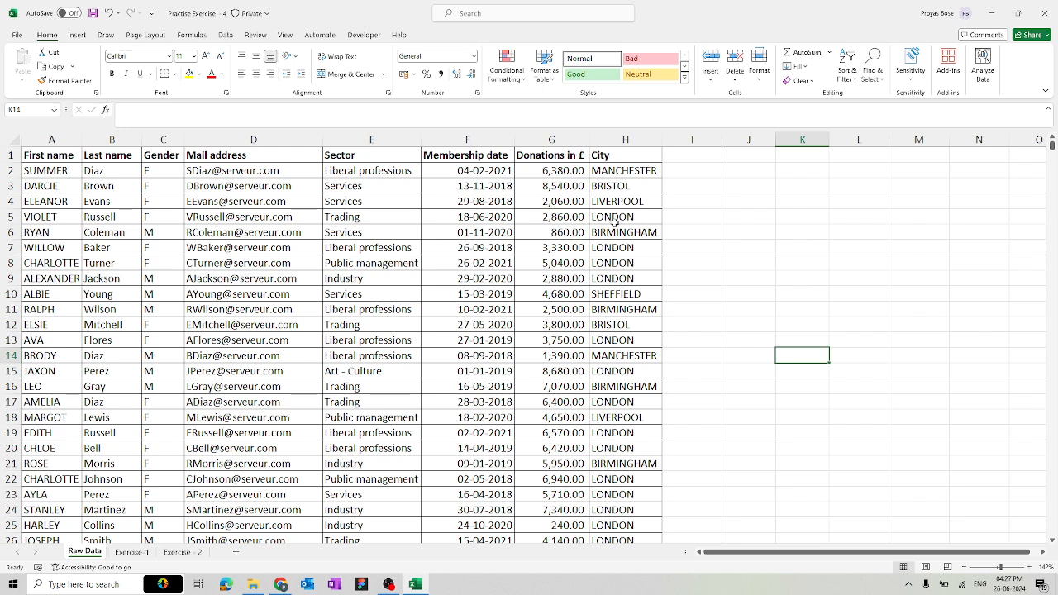
Review the tables on the Exercise-1 and Exercise - 2 sheets, then return to Exercise-1 and enlarge its view
left_click(130, 552)
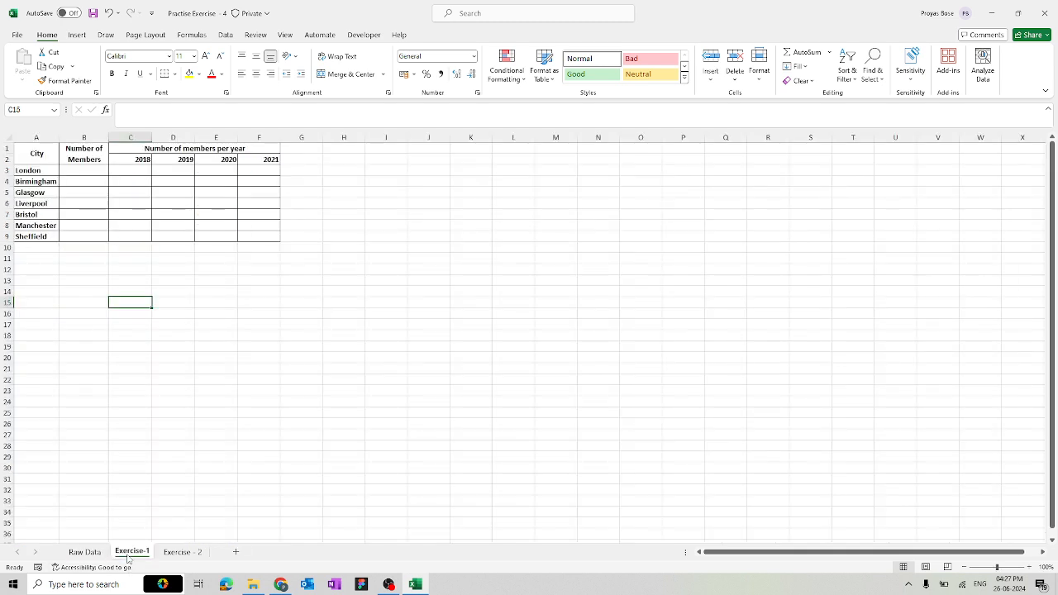
left_click(182, 552)
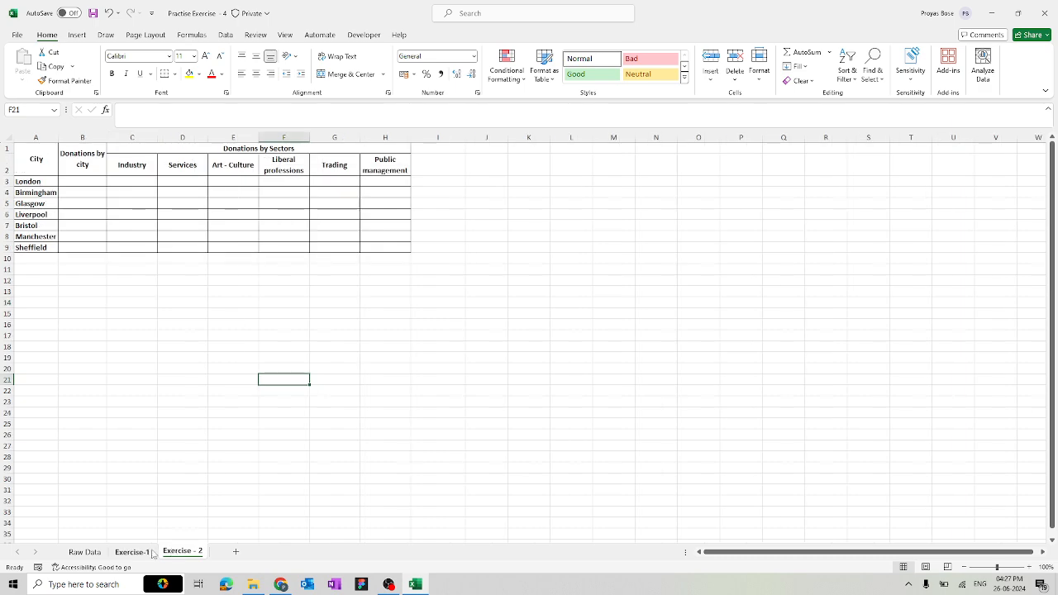
left_click(132, 552)
left_click_drag(997, 567, 1005, 568)
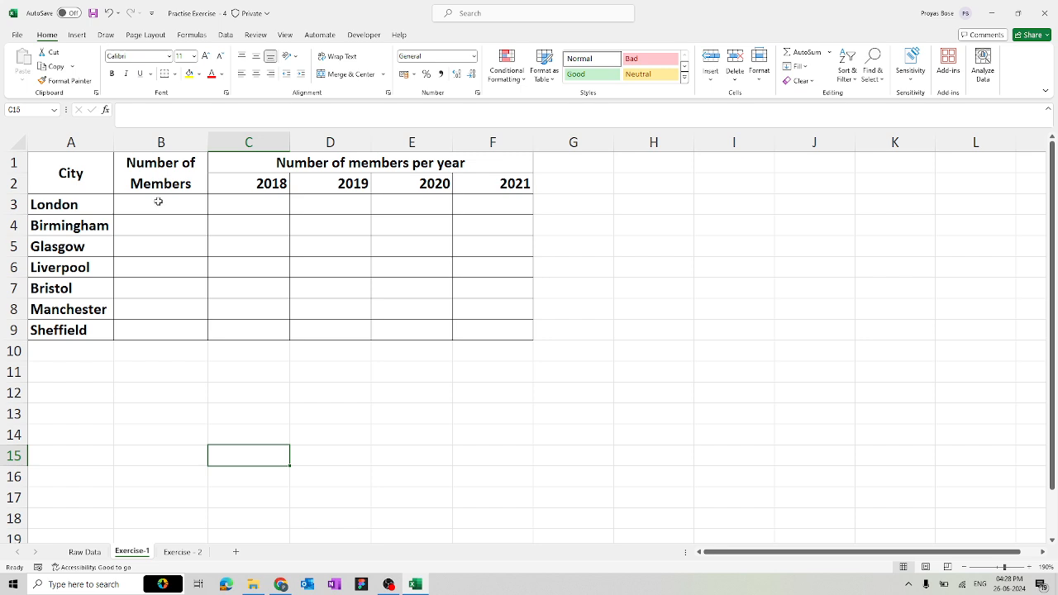
Begin a COUNTIF formula in London's Number of Members cell B3, with its range referring to the Raw Data sheet
left_click(157, 201)
type("=count")
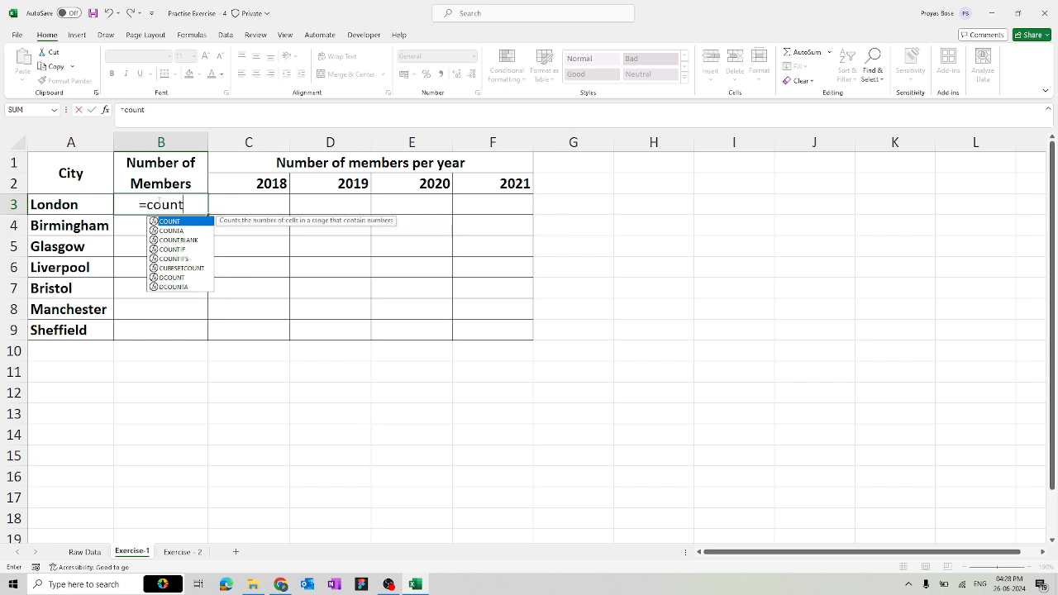
key("Escape")
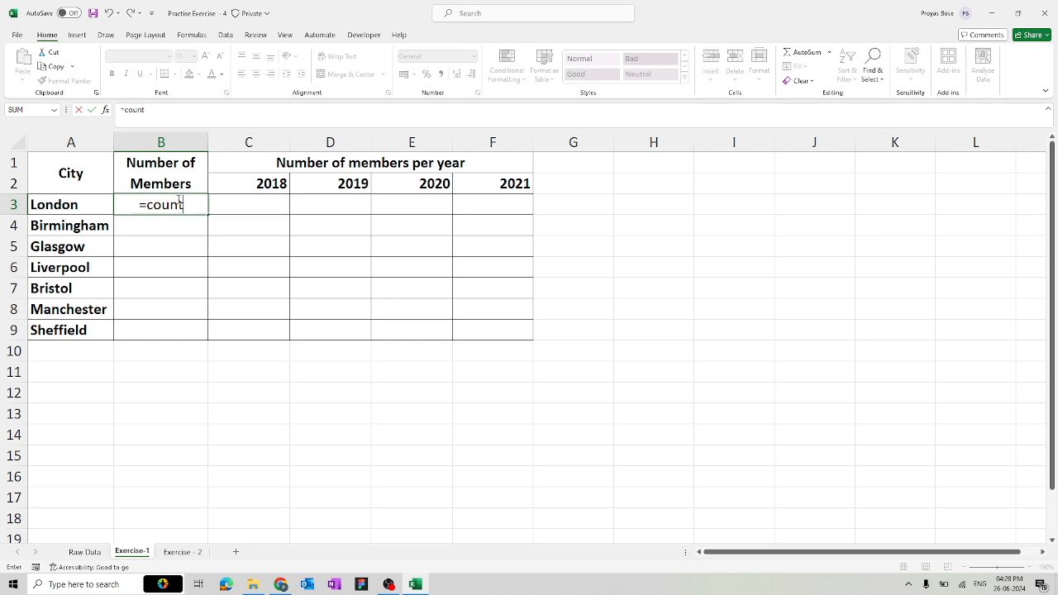
type("i")
key("Tab")
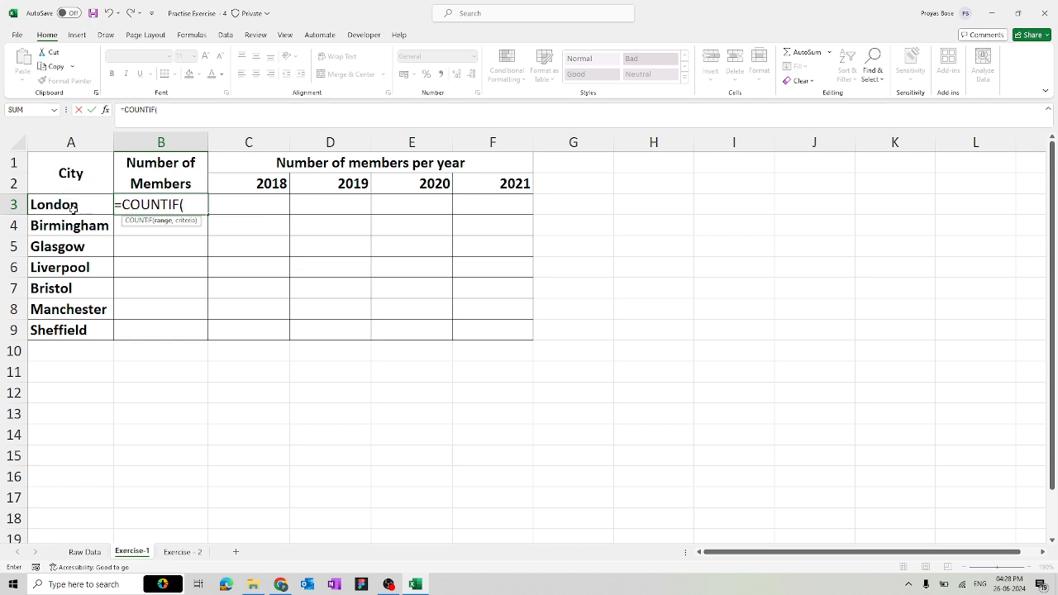
left_click(85, 551)
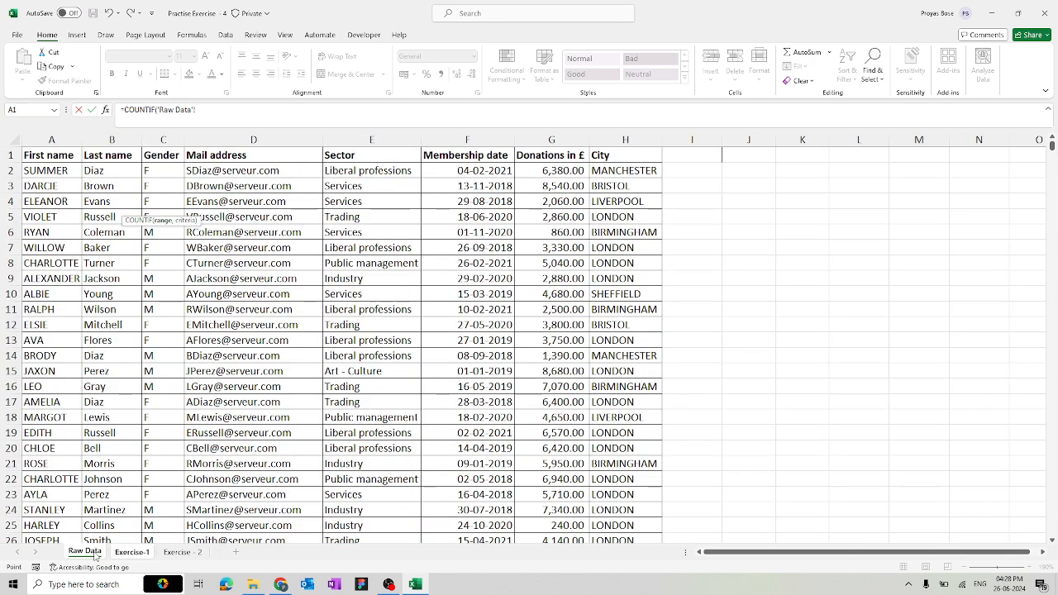
left_click(46, 170)
key("ctrl+shift+Down")
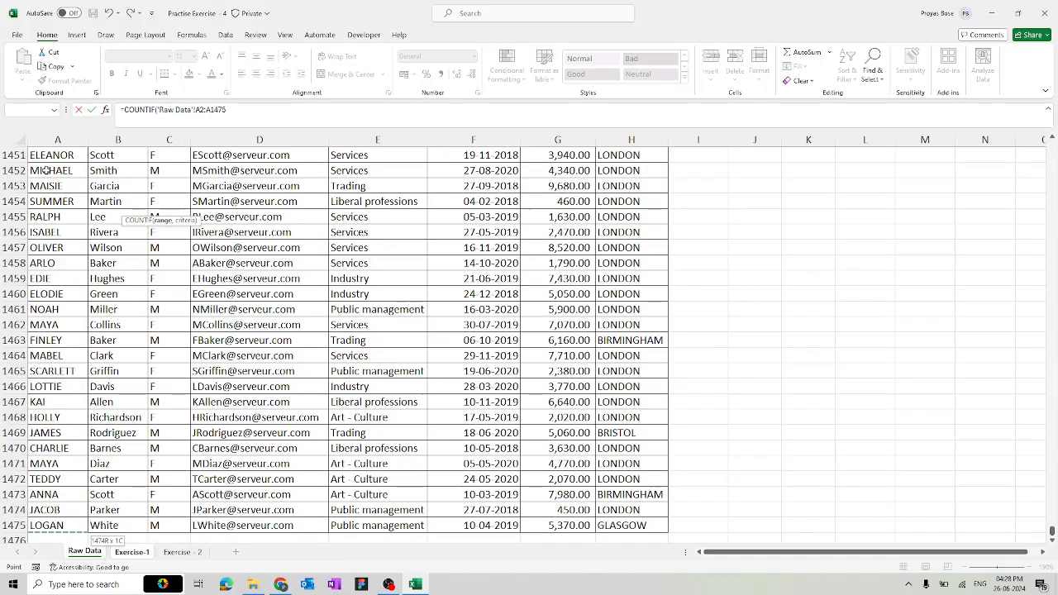
key("ctrl+shift+Right")
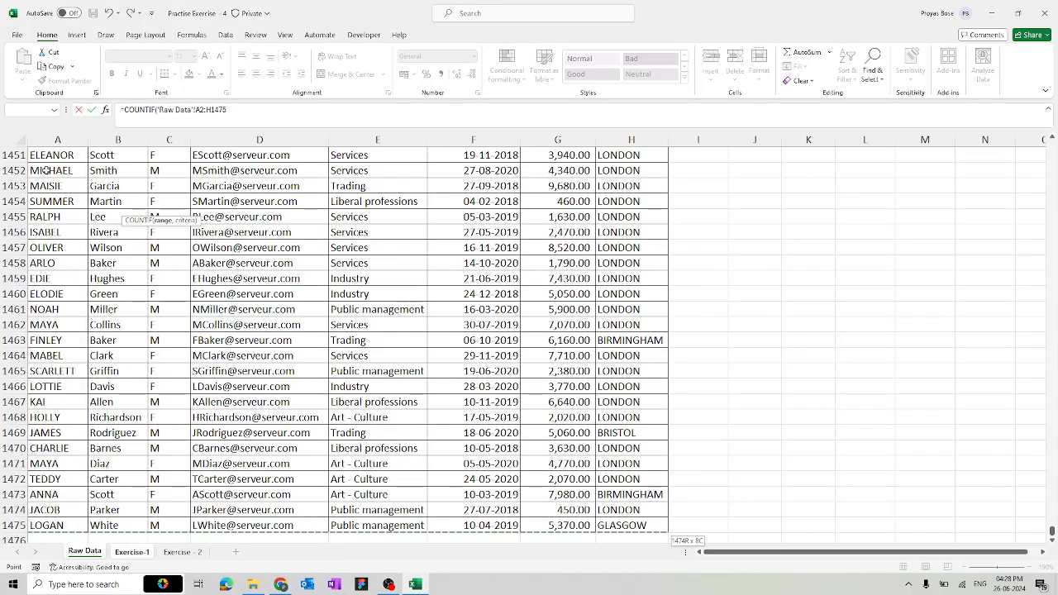
scroll(47, 169, "up", 20)
scroll(66, 344, "up", 20)
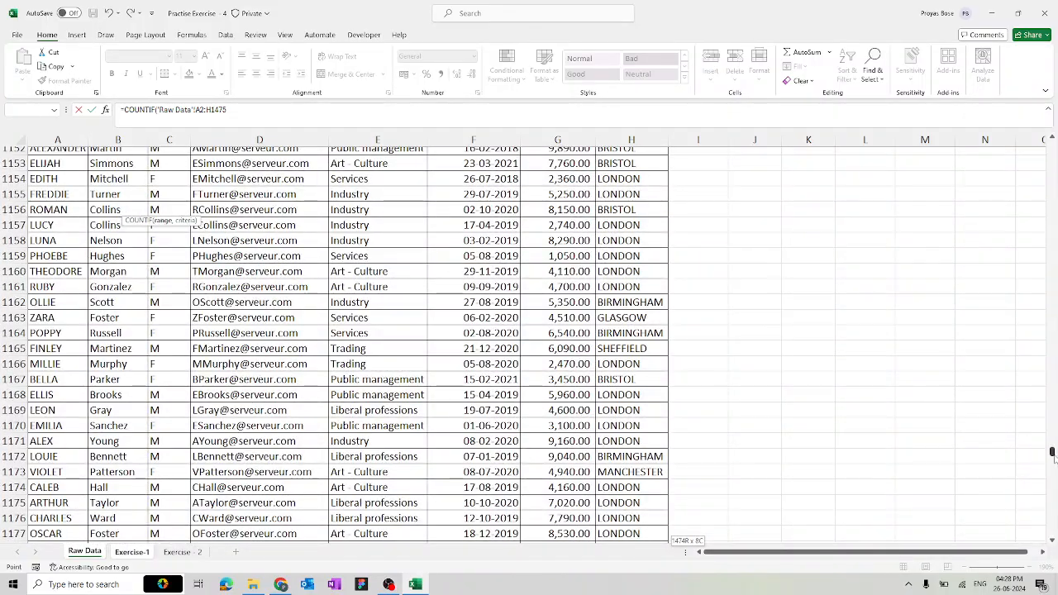
left_click_drag(1052, 451, 1052, 124)
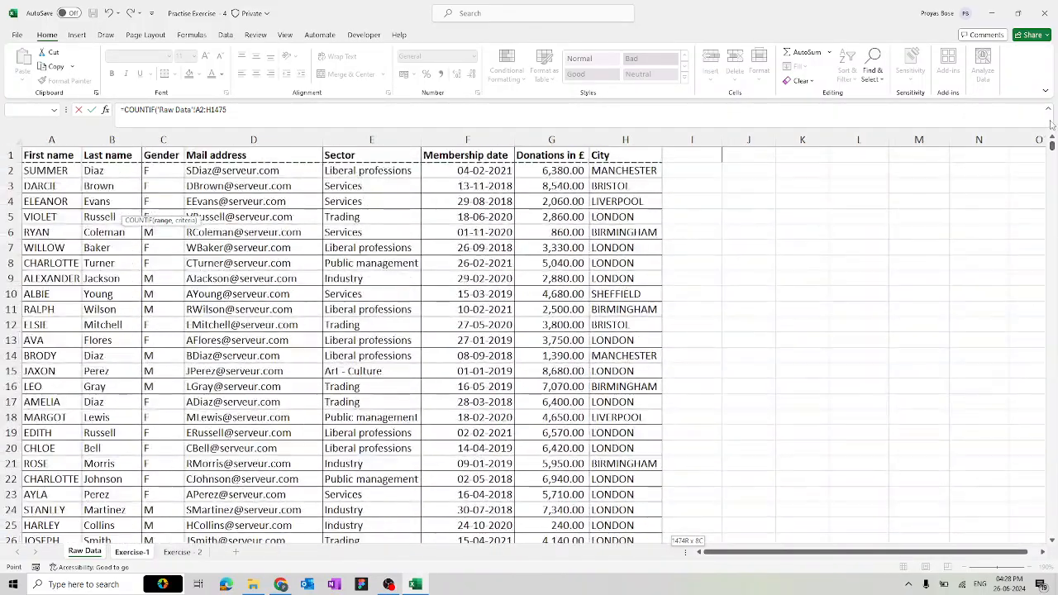
Set the COUNTIF range to the Raw Data City column as the absolute reference $H$2:$H$1475
left_click(610, 168)
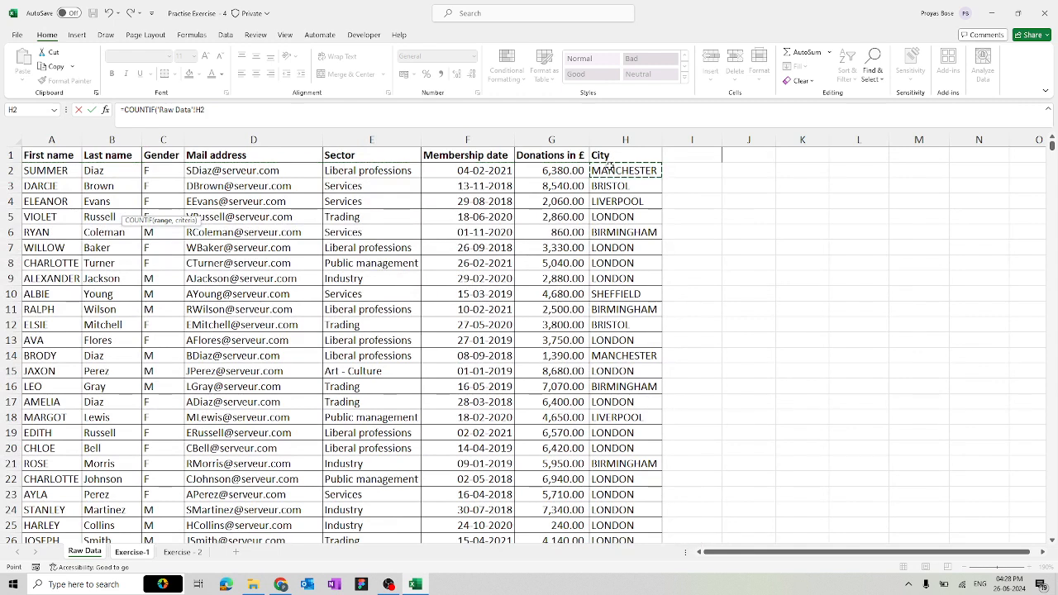
key("ctrl+shift+Down")
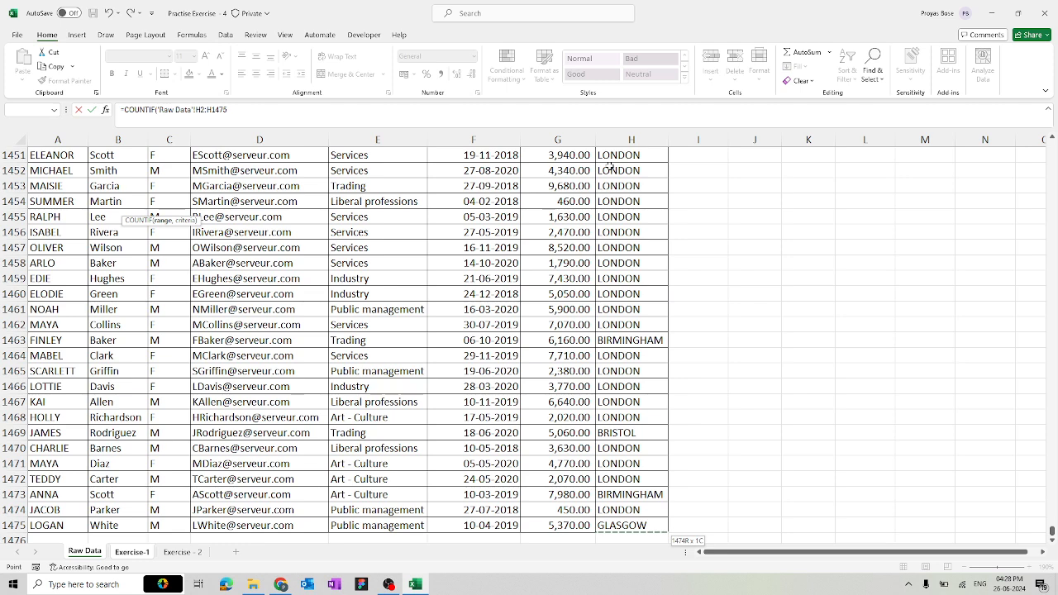
key("F4")
type(",")
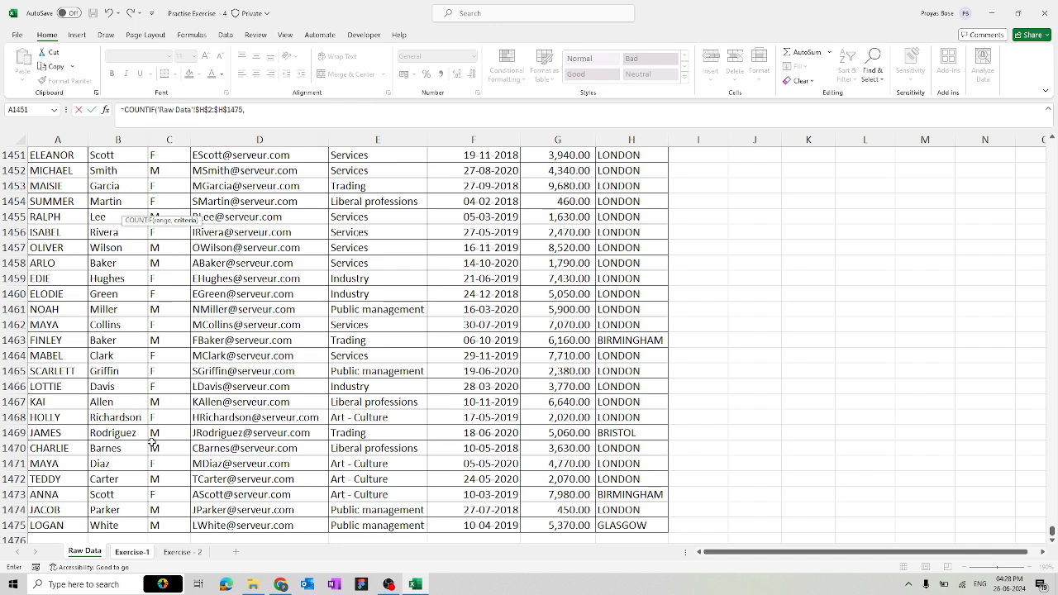
Complete the COUNTIF formula with London's cell A3 on Exercise-1 as the criterion and fill it down to Sheffield in B9
left_click(132, 551)
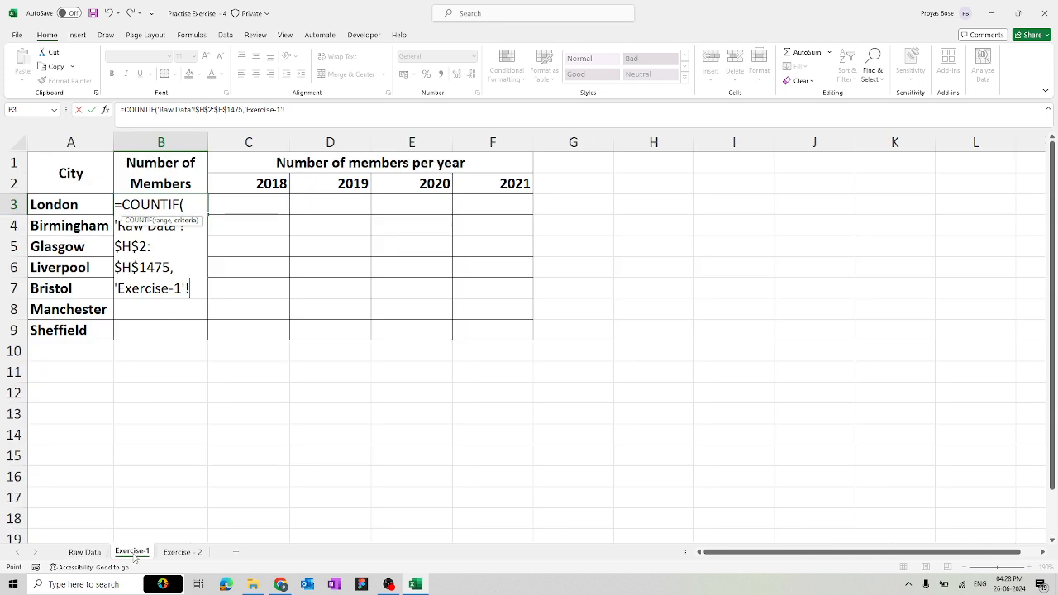
left_click(75, 204)
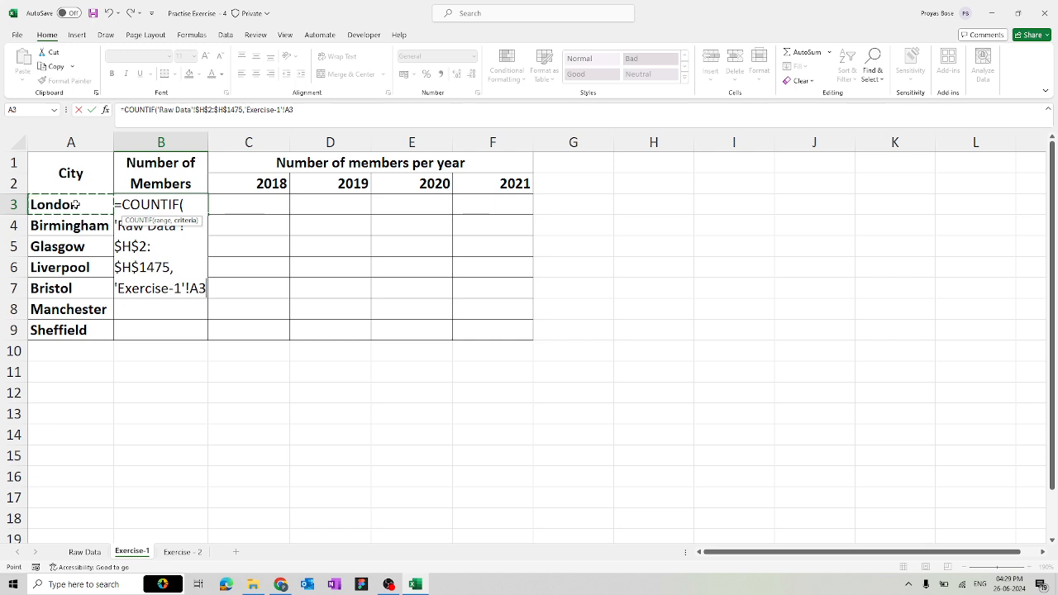
type(")")
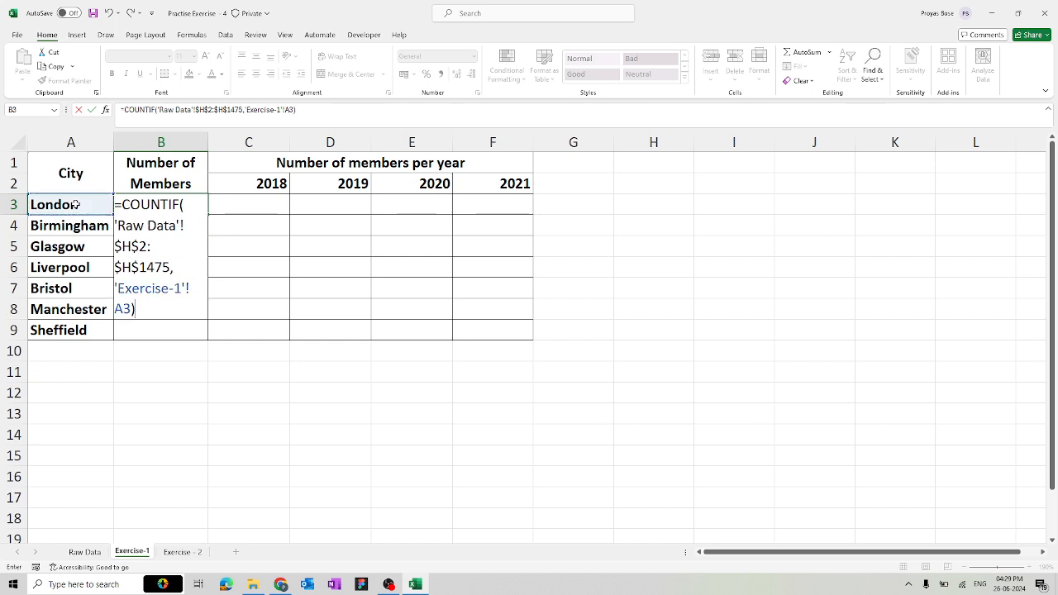
key("Return")
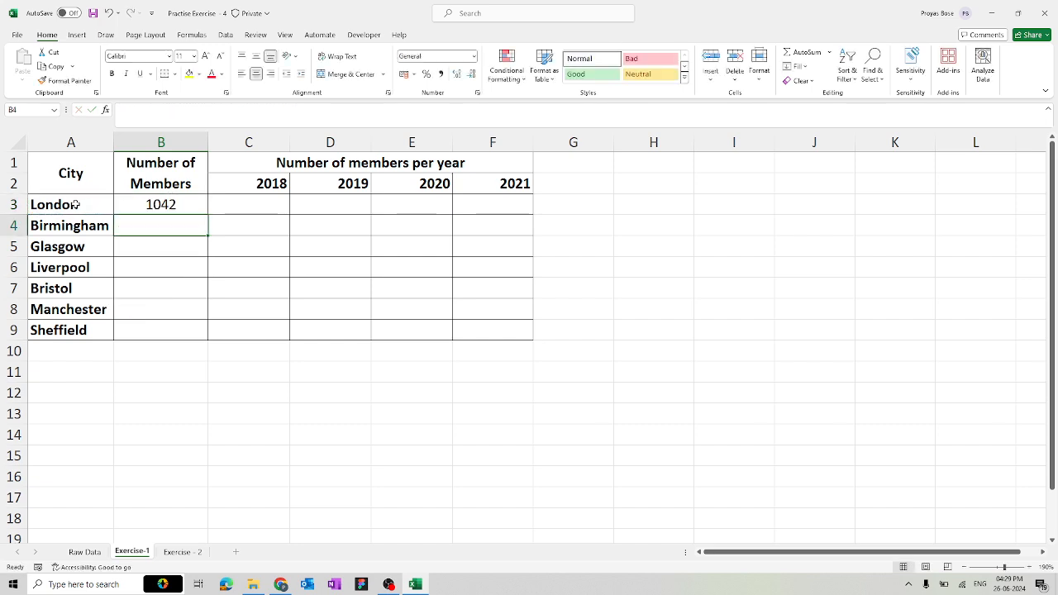
left_click(148, 203)
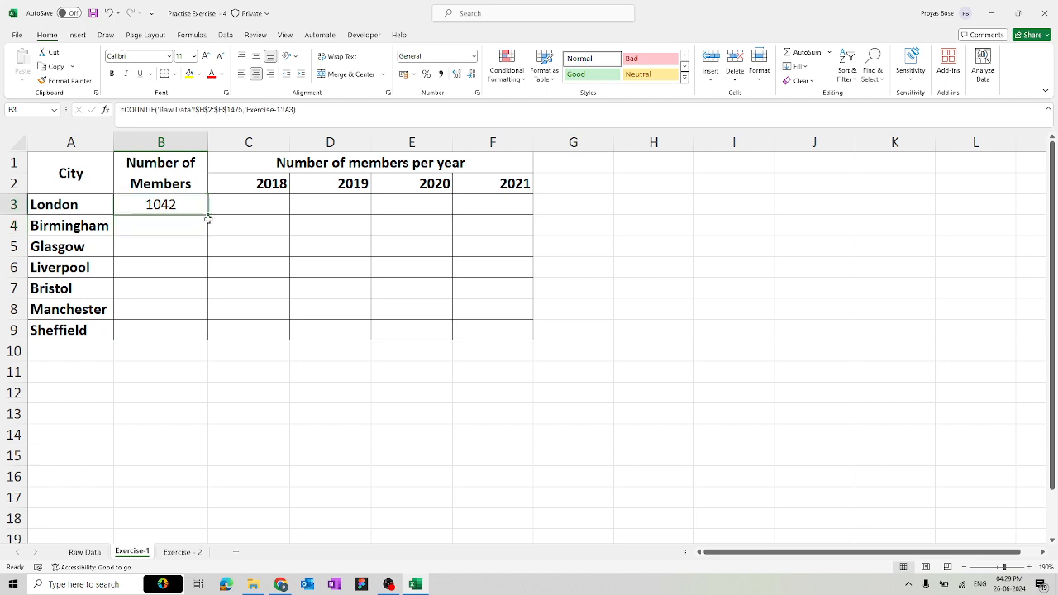
left_click_drag(207, 215, 187, 331)
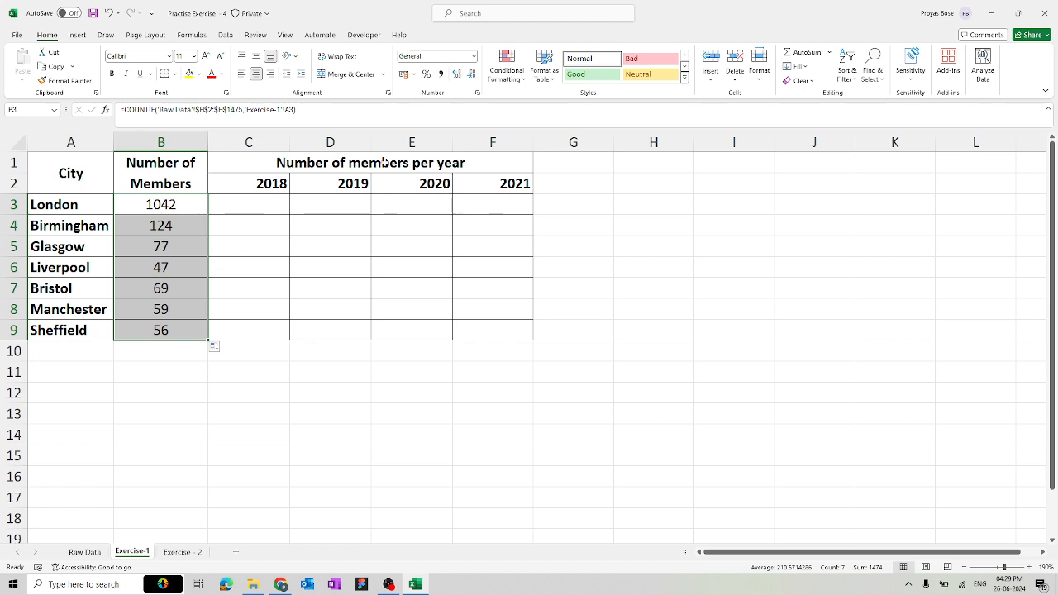
left_click_drag(225, 184, 499, 177)
left_click(79, 204)
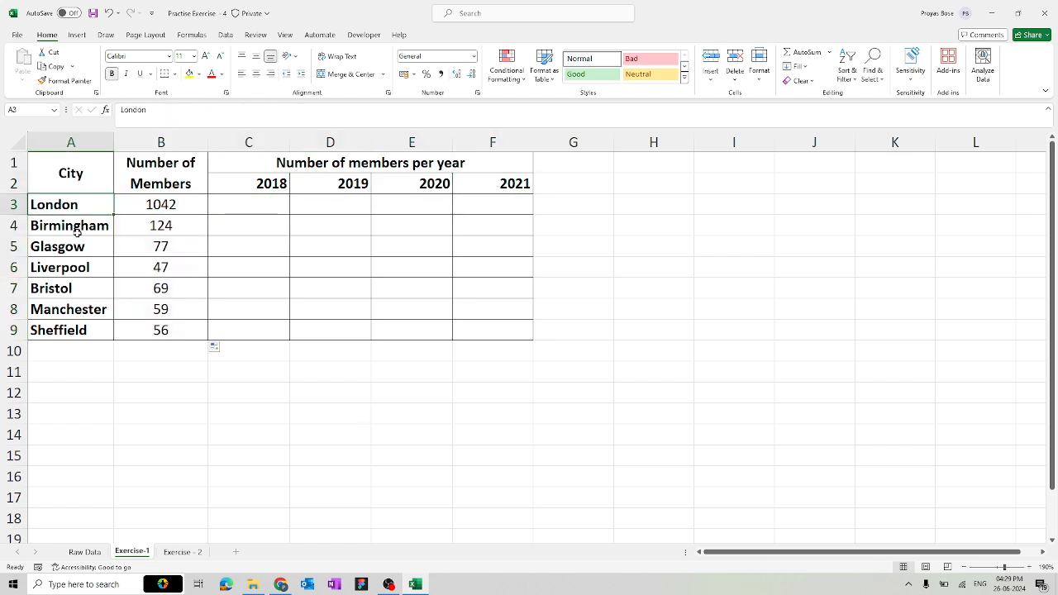
left_click_drag(77, 233, 78, 329)
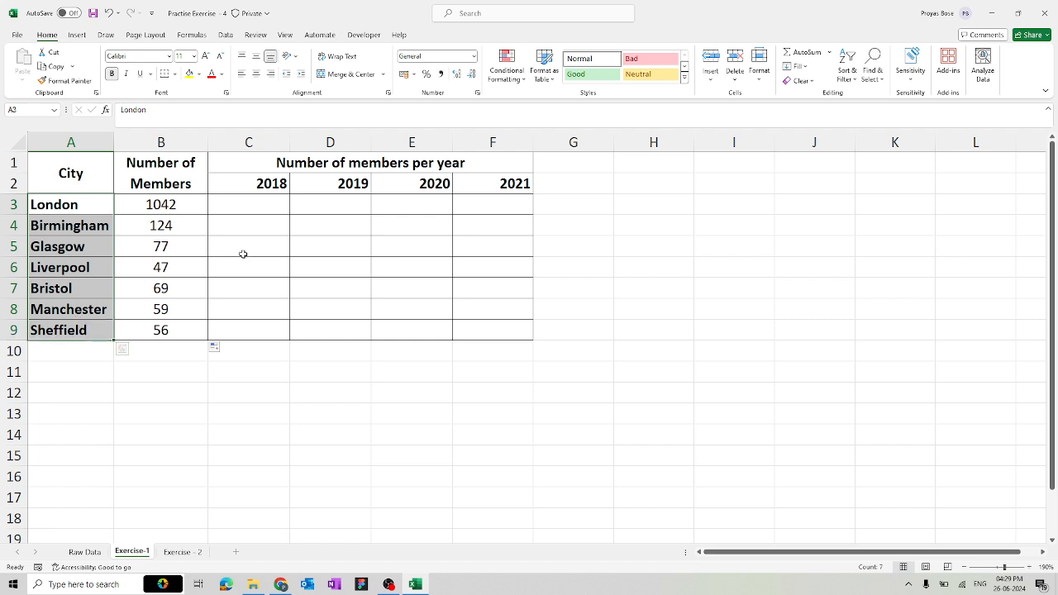
left_click_drag(239, 202, 509, 330)
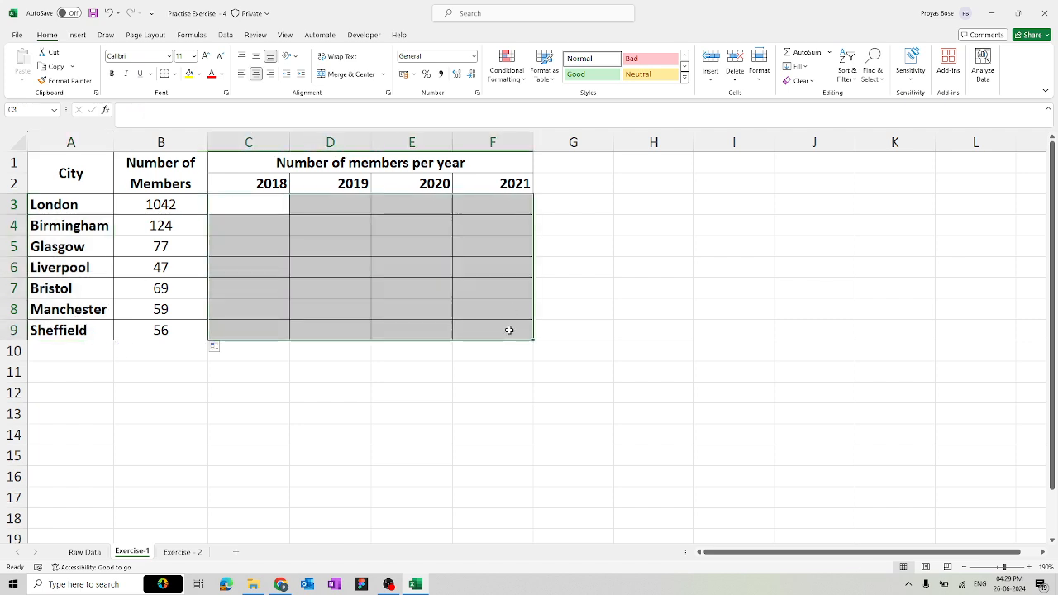
left_click(237, 202)
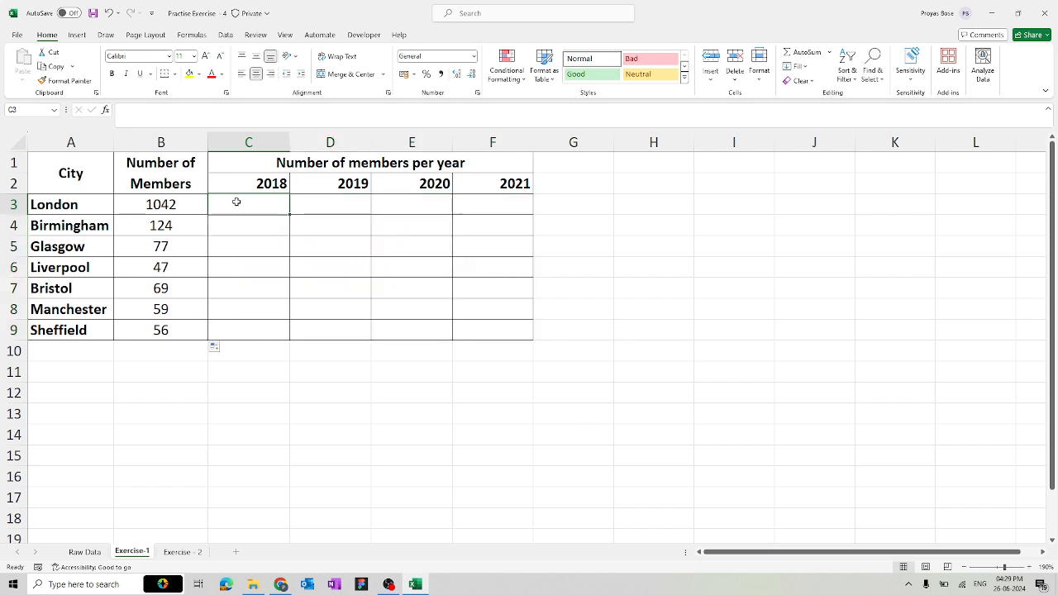
left_click_drag(237, 202, 491, 323)
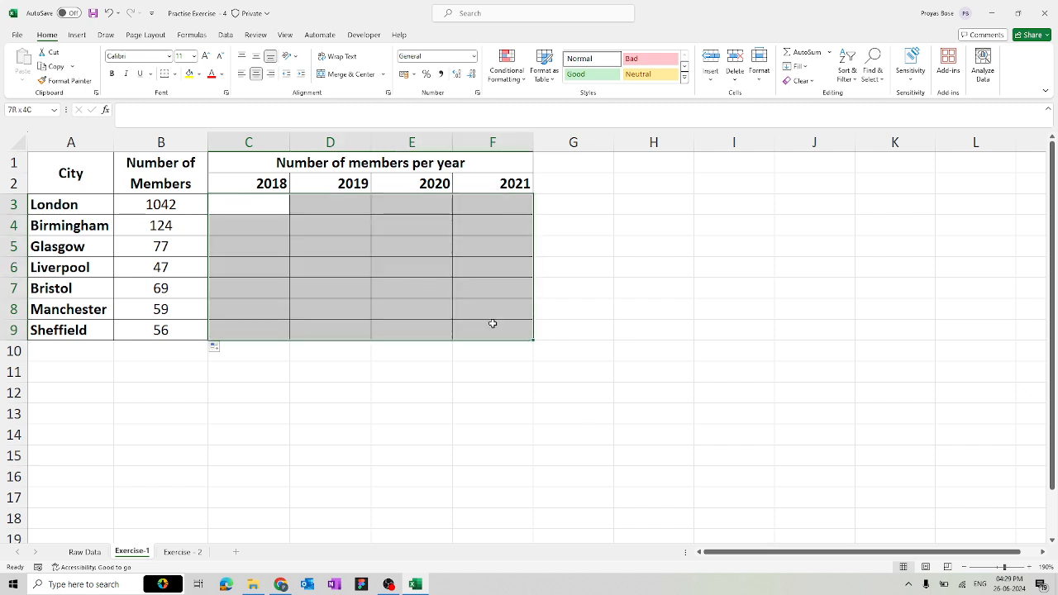
Begin a COUNTIFS formula in London's 2018 cell C3, with its first criteria range referring to the Raw Data sheet
left_click(271, 209)
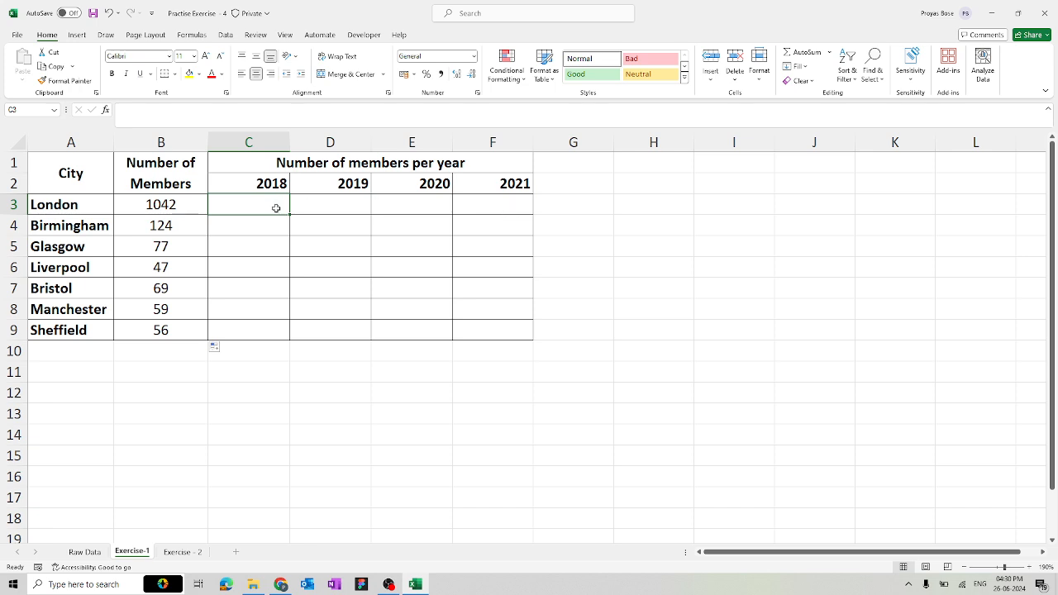
left_click(276, 207)
type("=cou")
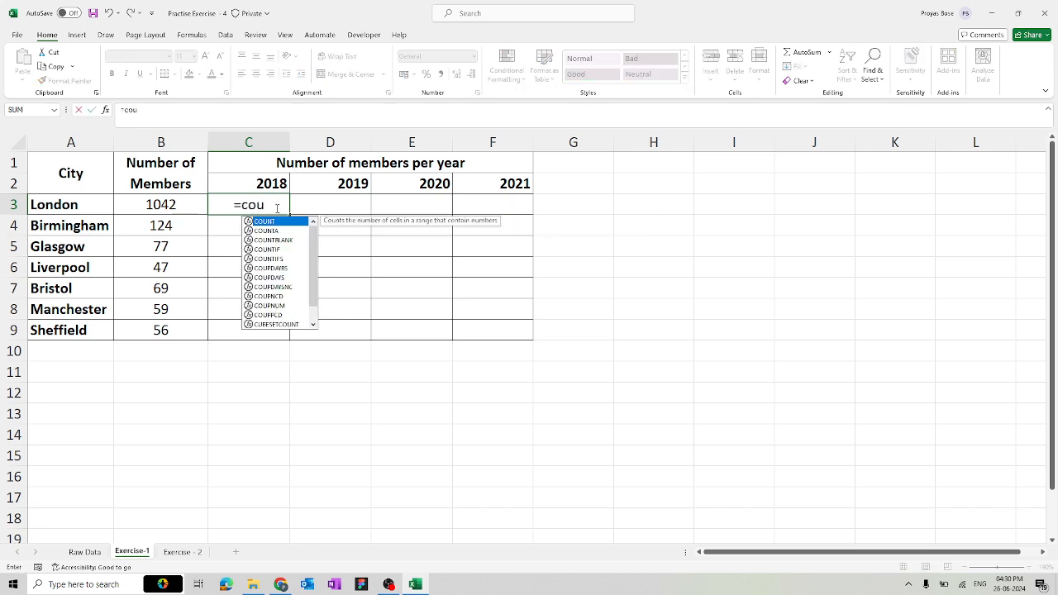
type("ntifs")
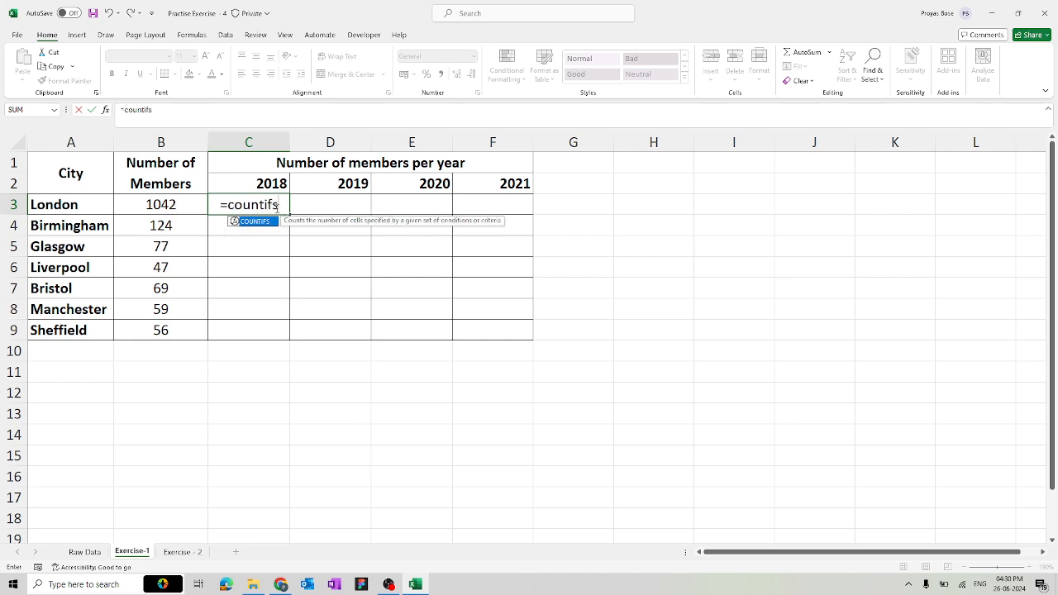
key("Tab")
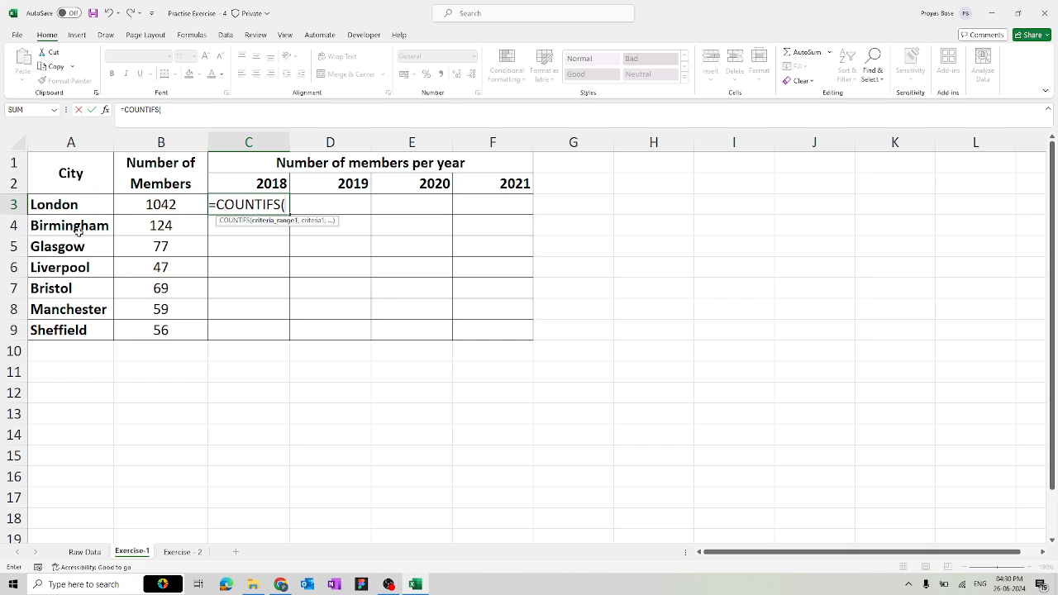
left_click(180, 552)
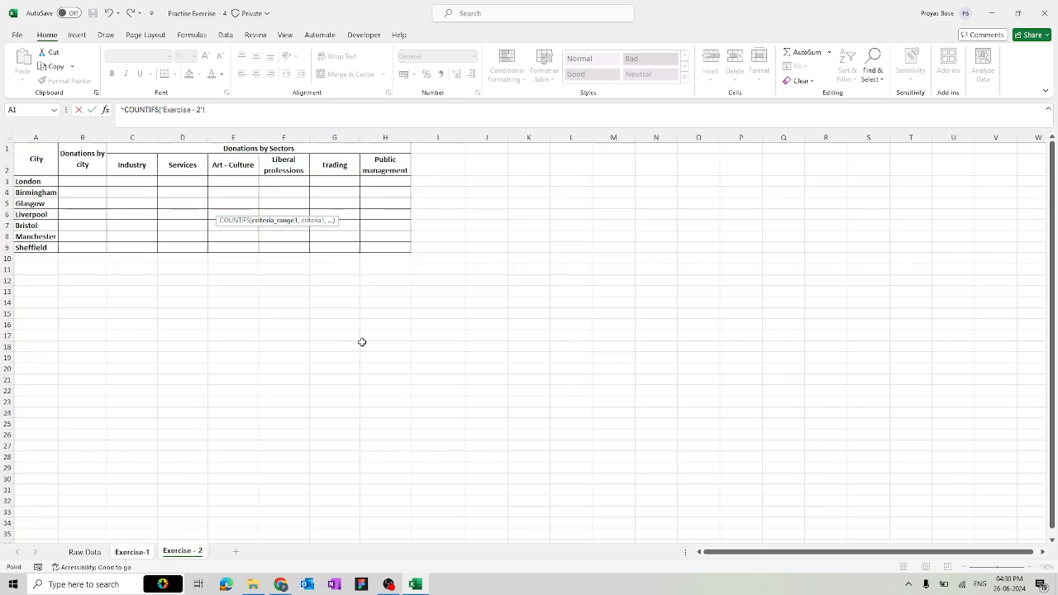
left_click(85, 551)
Set the first COUNTIFS criteria range to the Raw Data City column as the absolute reference $H$2:$H$1475
scroll(523, 242, "up", 20)
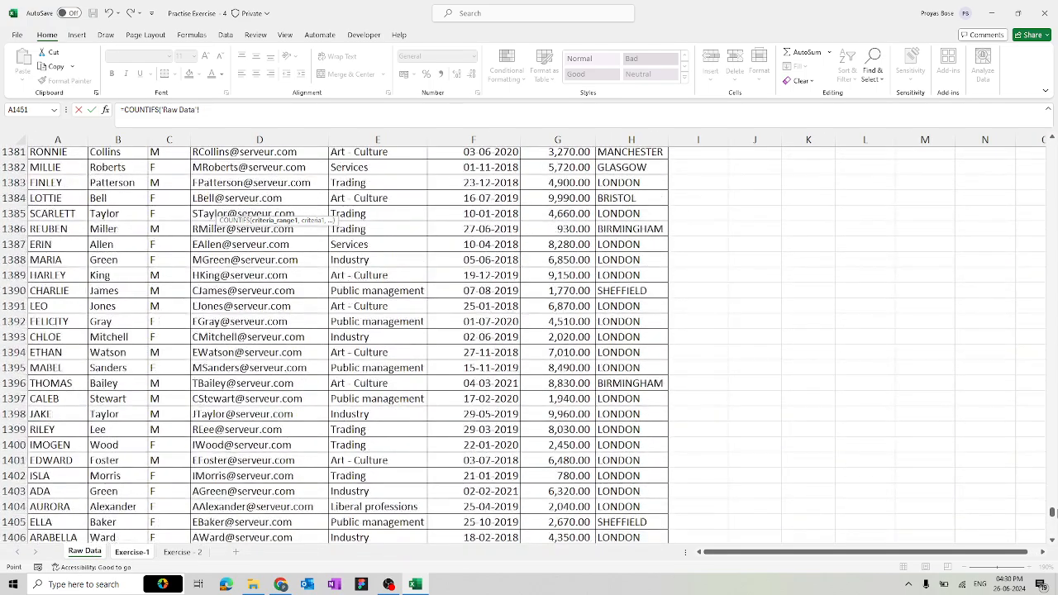
left_click_drag(1052, 514, 1030, 138)
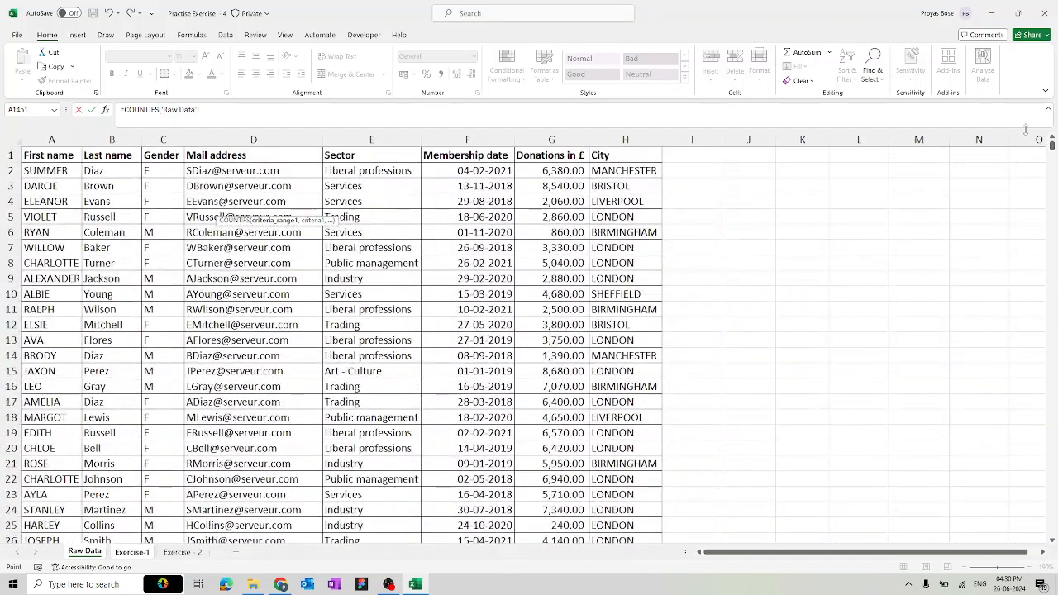
left_click(633, 171)
key("ctrl+shift+Down")
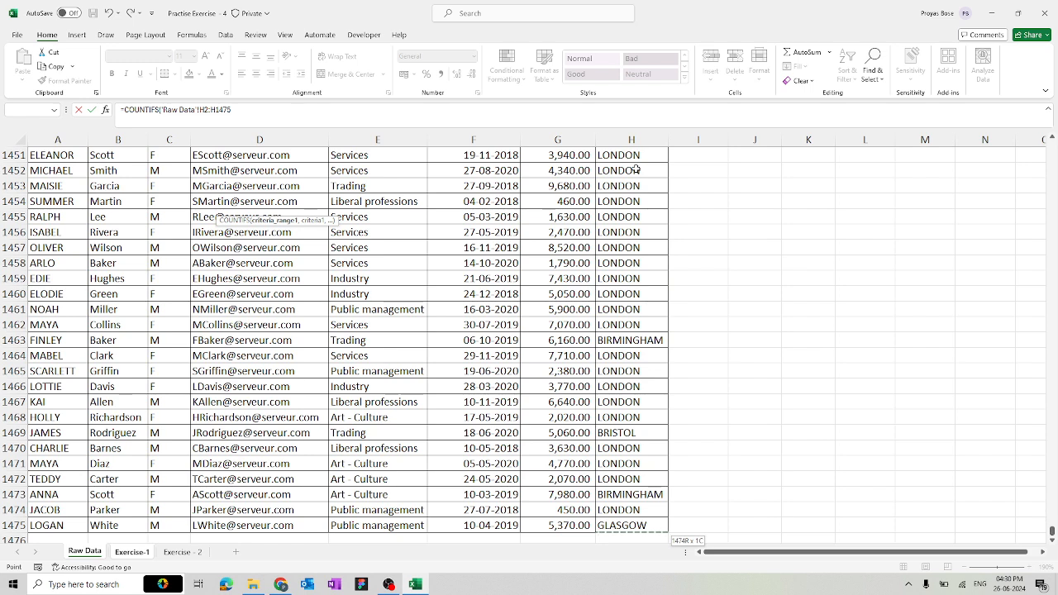
key("F4")
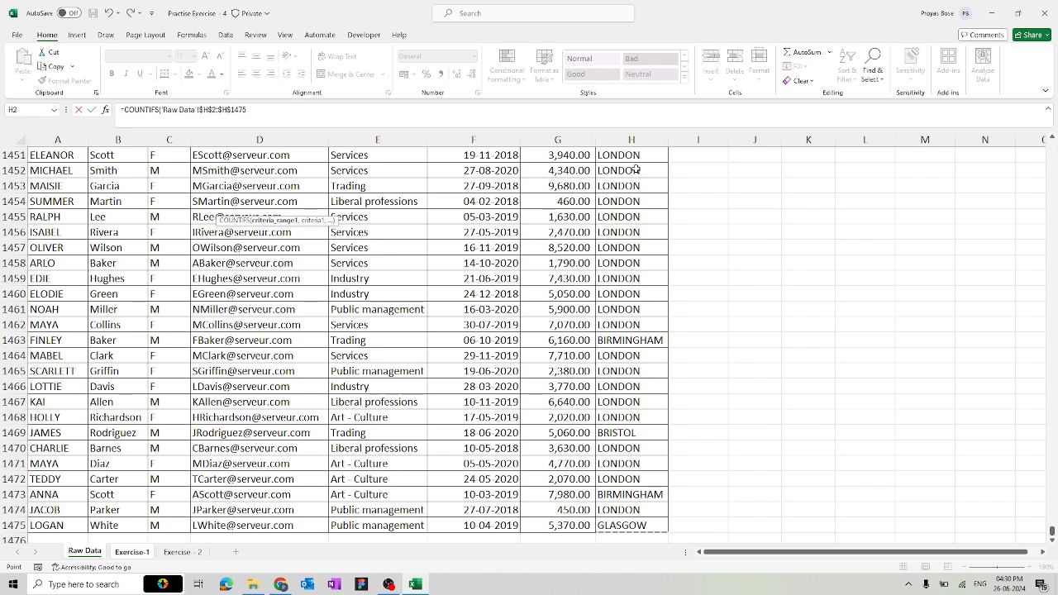
type(",")
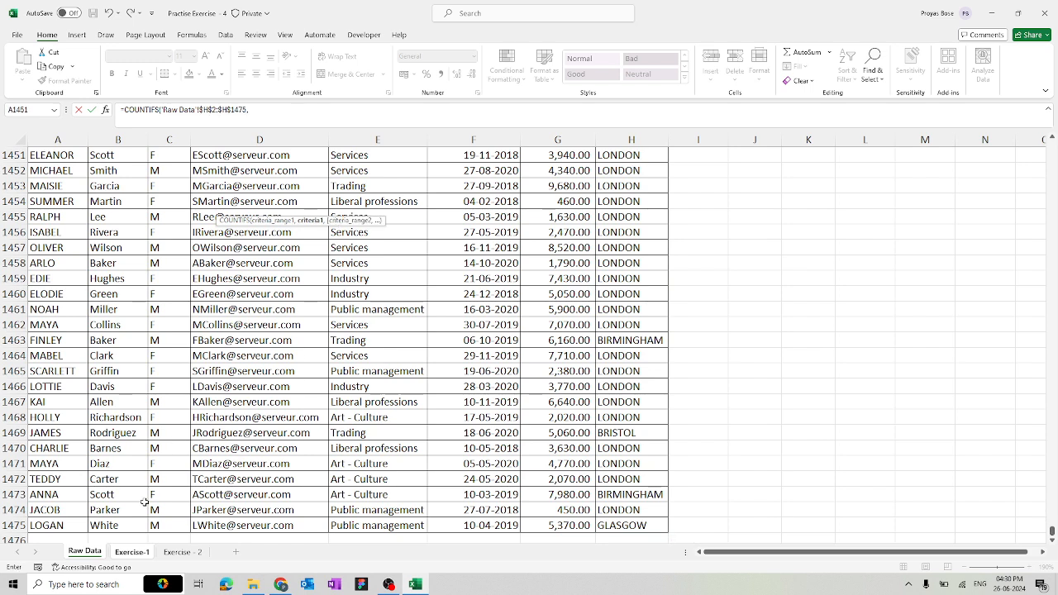
Use London's cell on Exercise-1 as the first criterion, with only its column locked as $A3
left_click(132, 551)
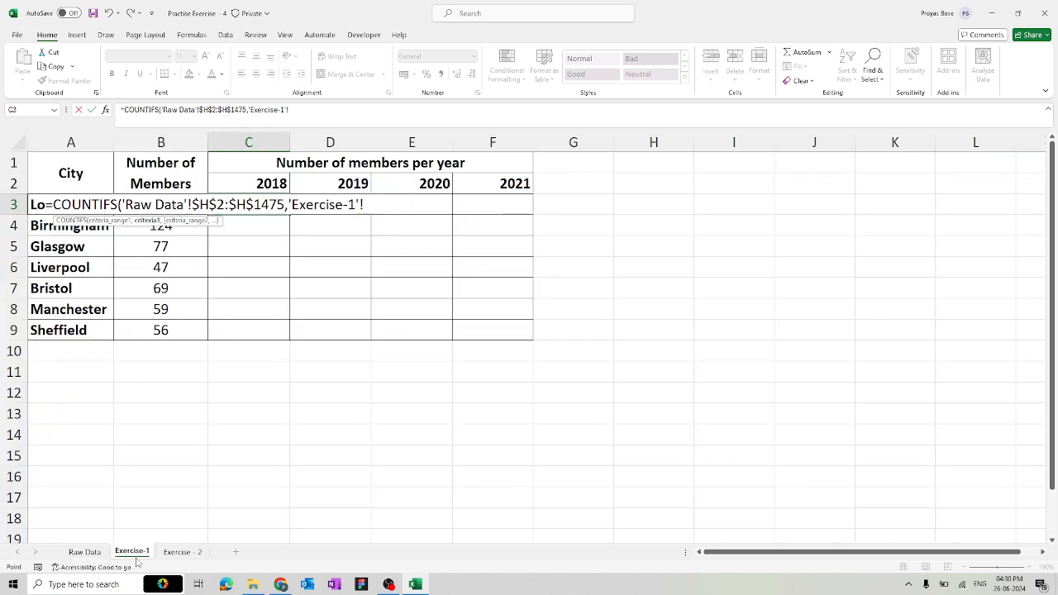
left_click(30, 204)
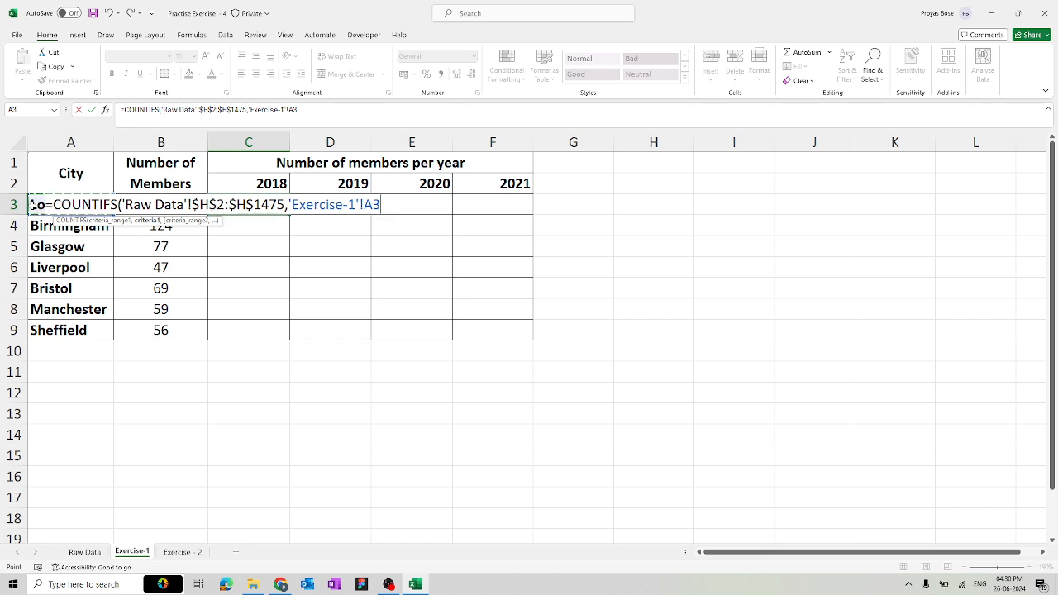
key("F4")
key("F4")
key("F4")
type(",")
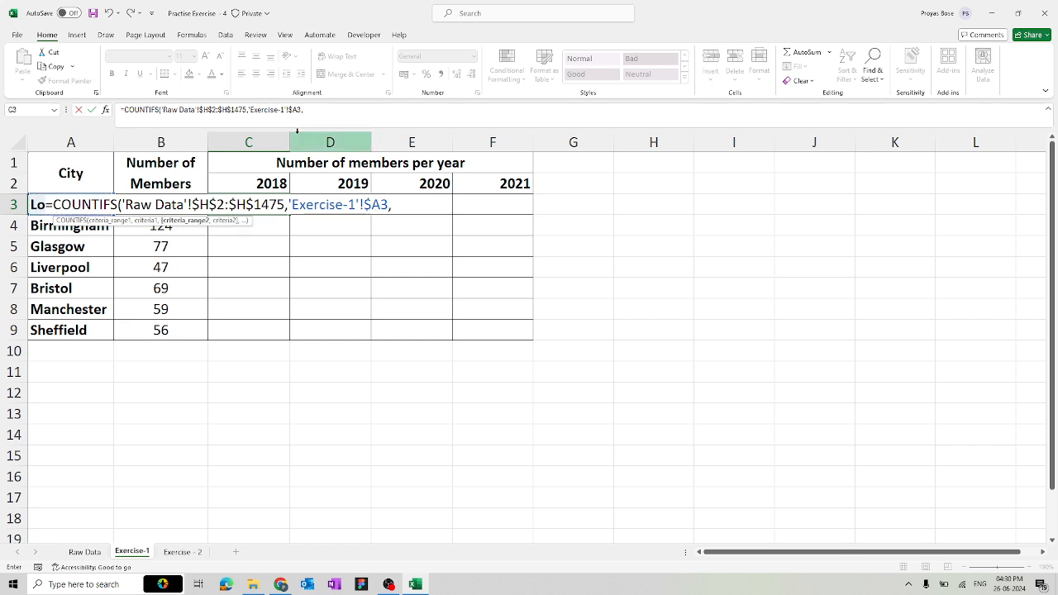
Try to add the YEAR of the Raw Data Membership date cells F2:F1475 as the formula's second criteria range
left_click(81, 552)
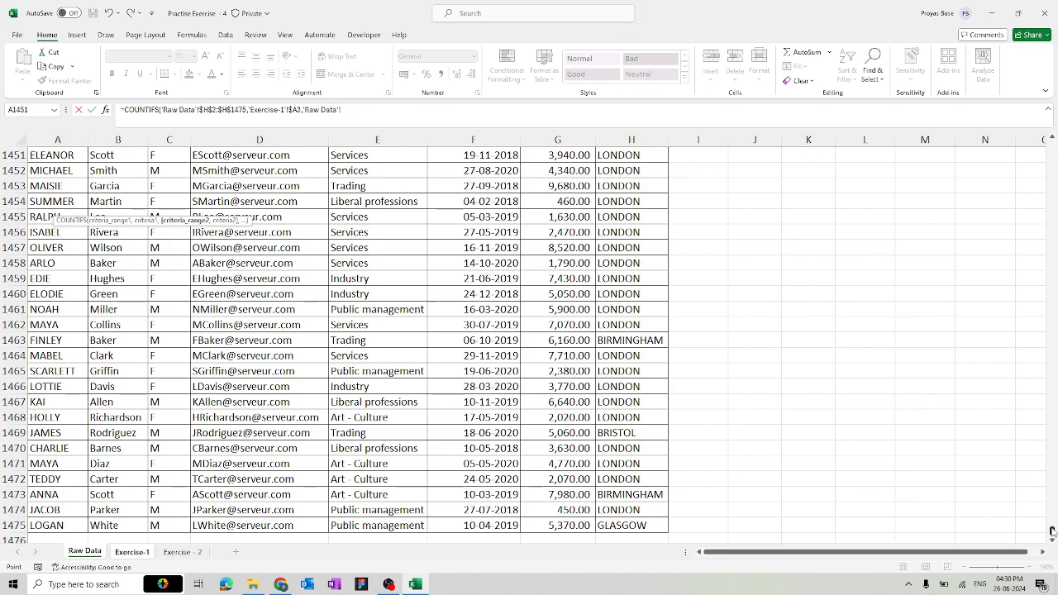
left_click_drag(1051, 530, 1046, 86)
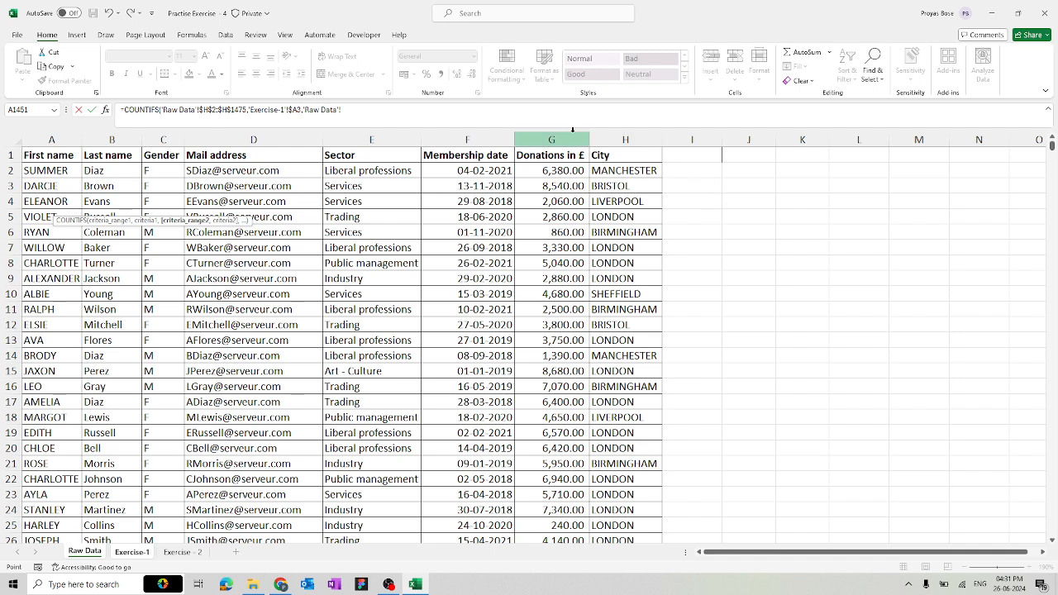
left_click(381, 109)
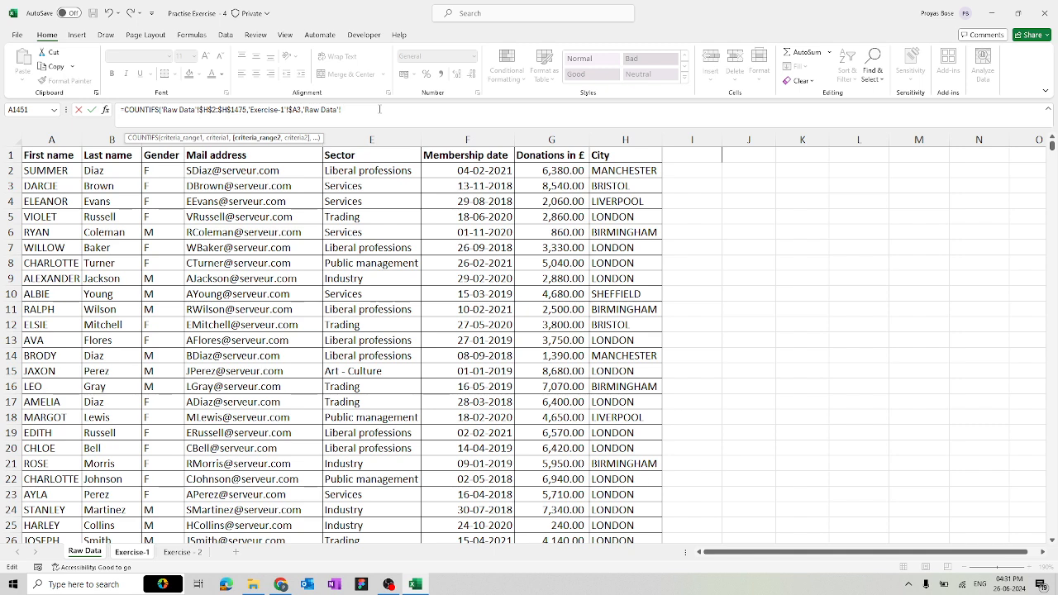
type(",yaer")
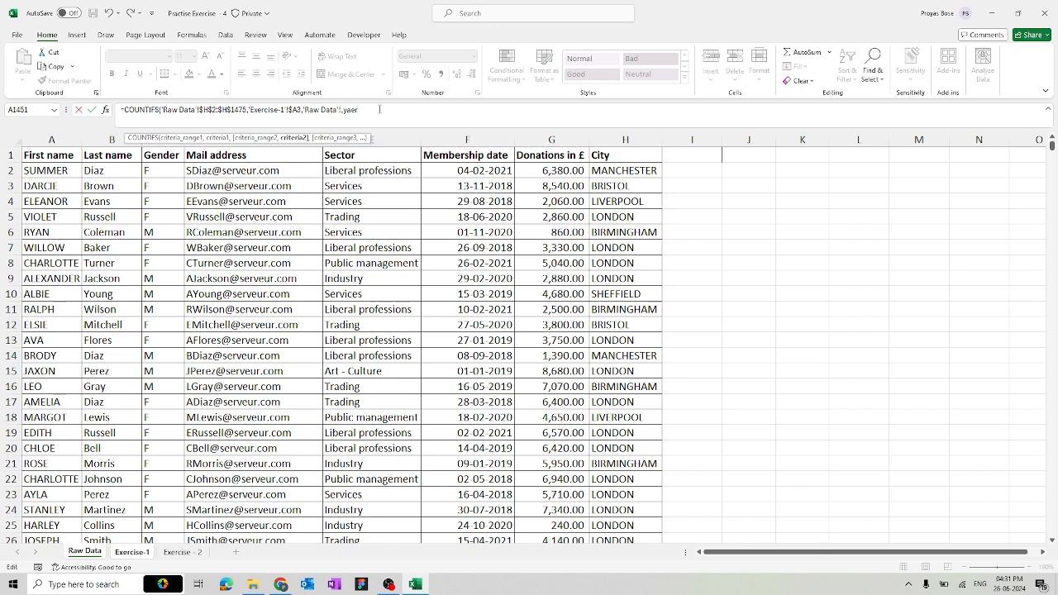
key("BackSpace")
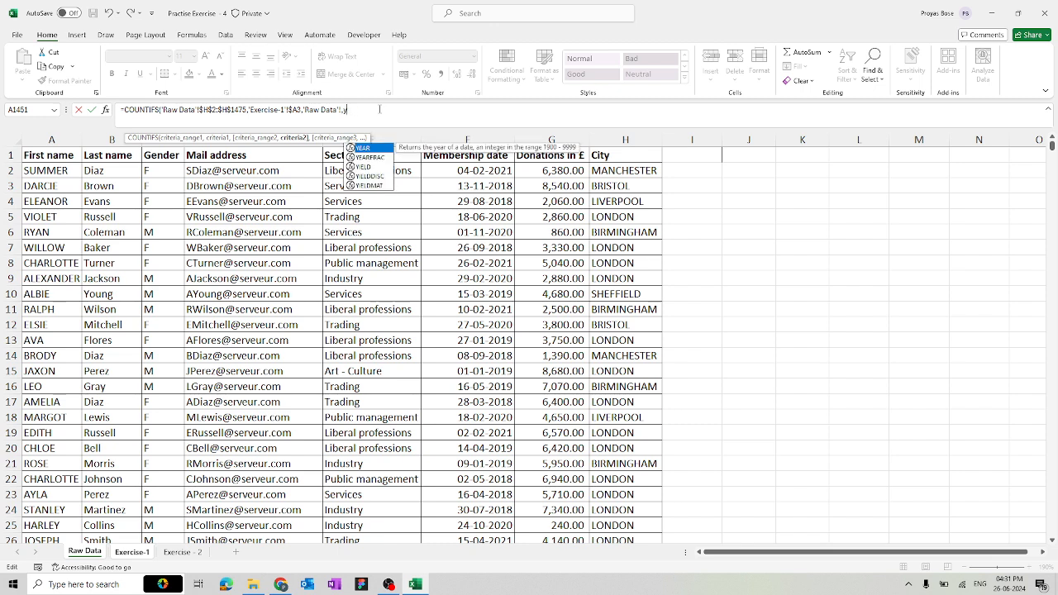
type("ea")
key("Tab")
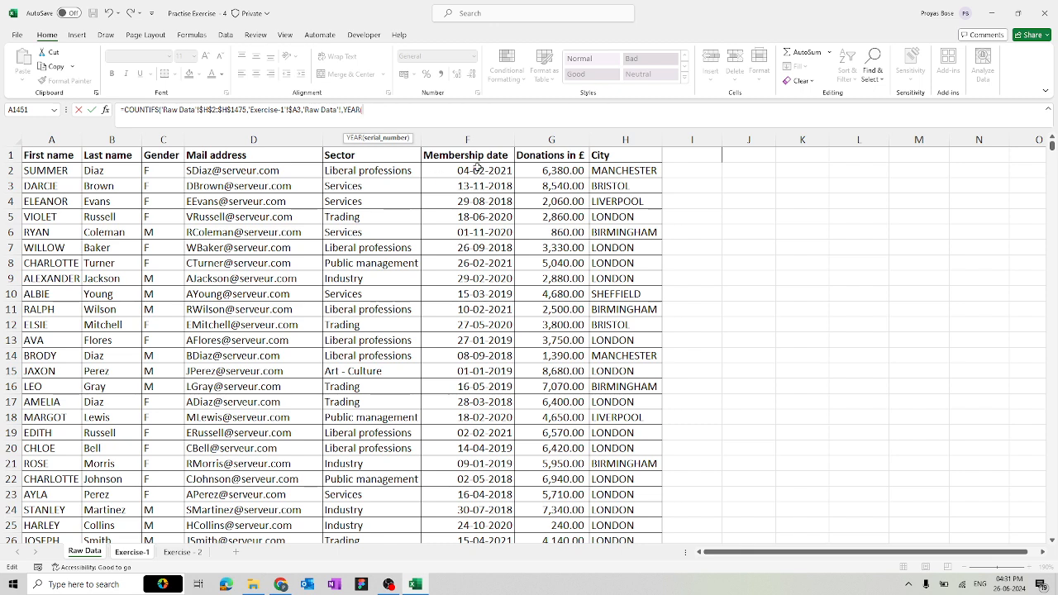
left_click(476, 170)
key("ctrl+shift+Down")
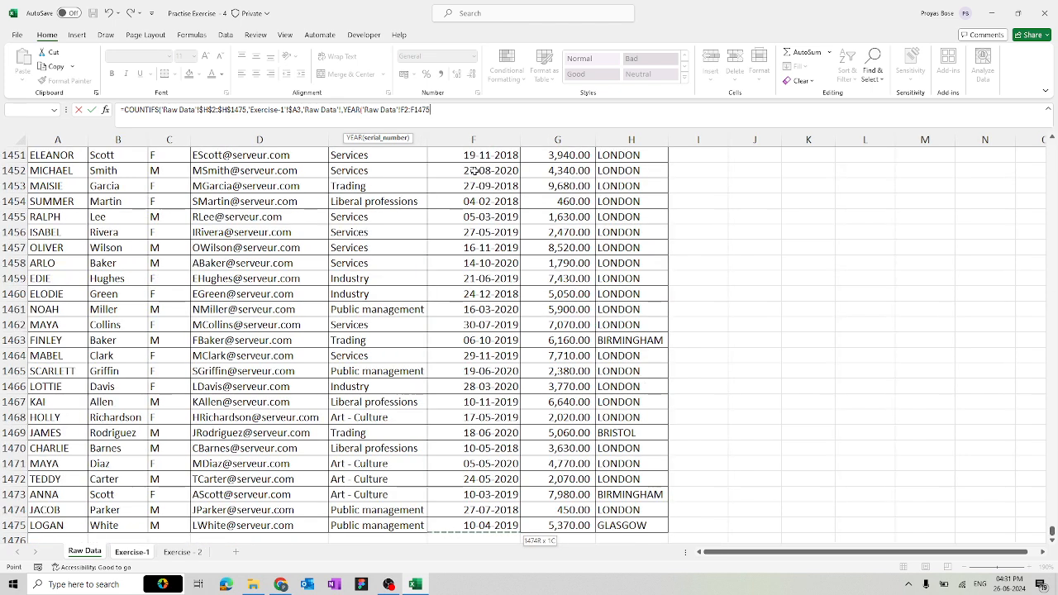
type(")")
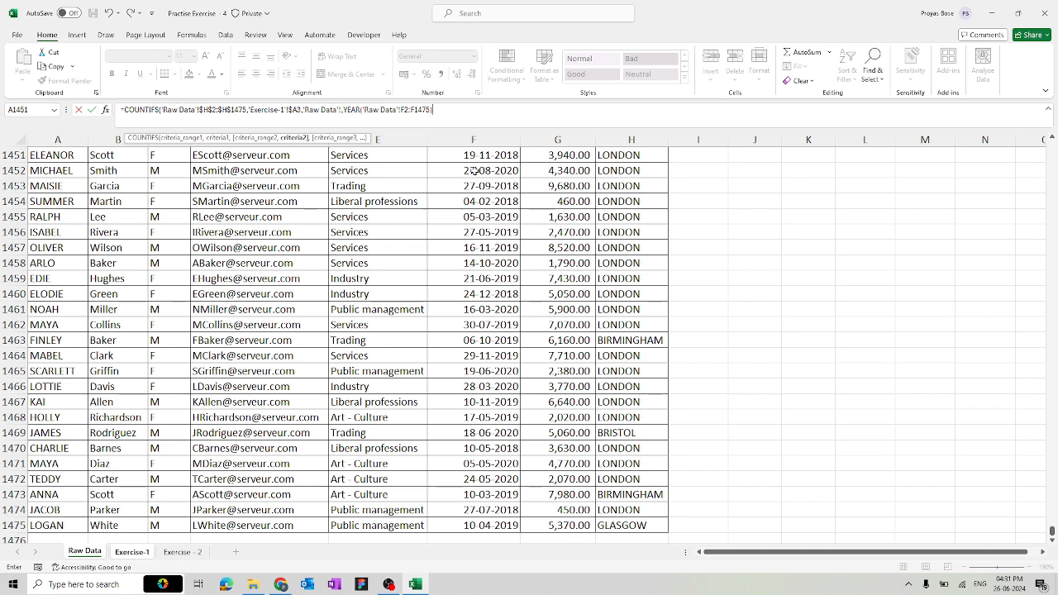
type(",")
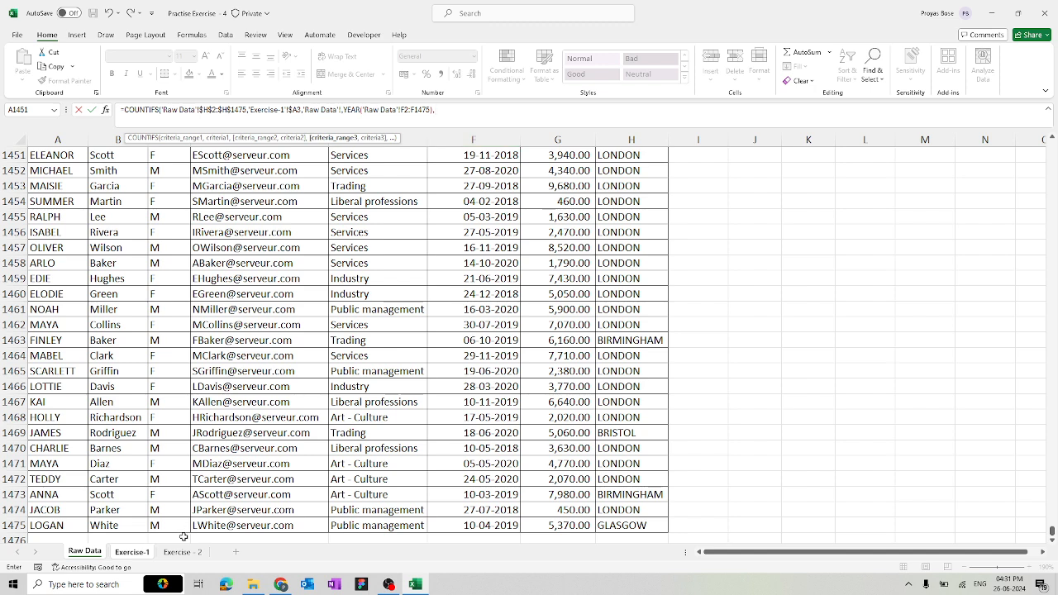
Make the Membership date range inside the YEAR function absolute as $F$2:$F$1475
left_click(405, 109)
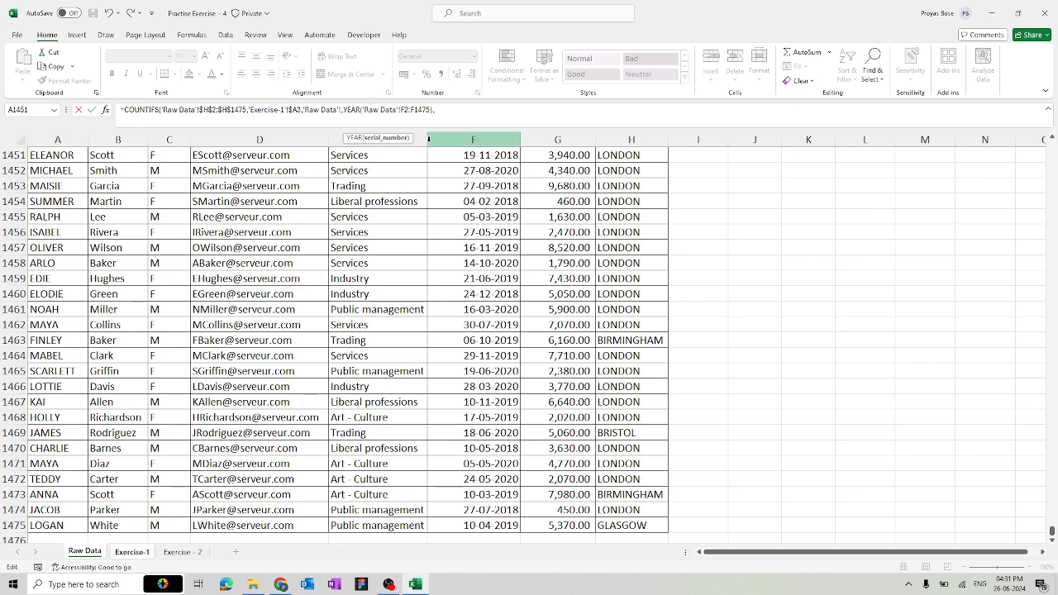
key("F4")
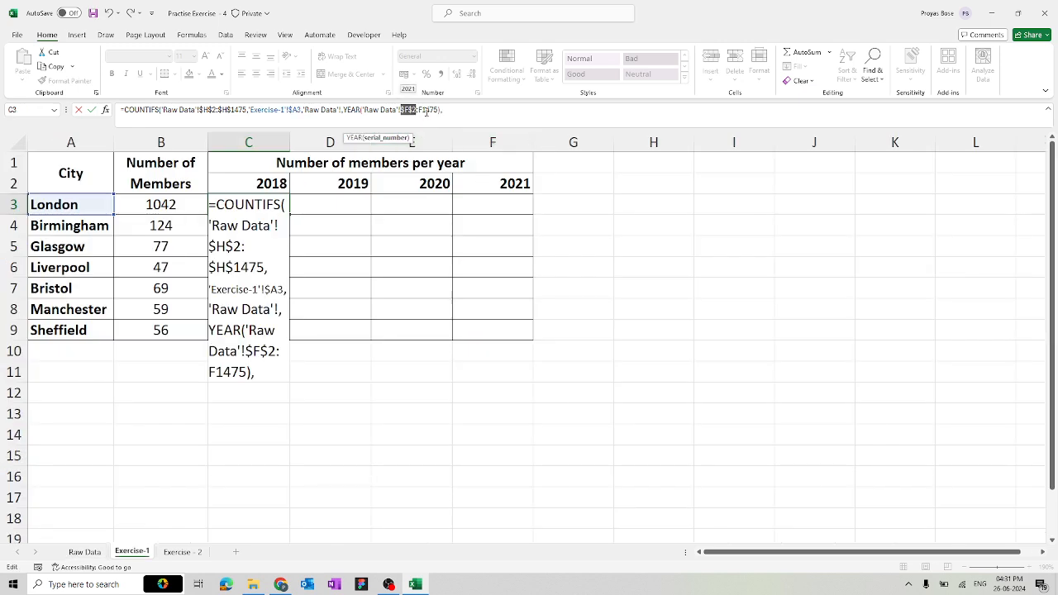
left_click(427, 109)
key("F4")
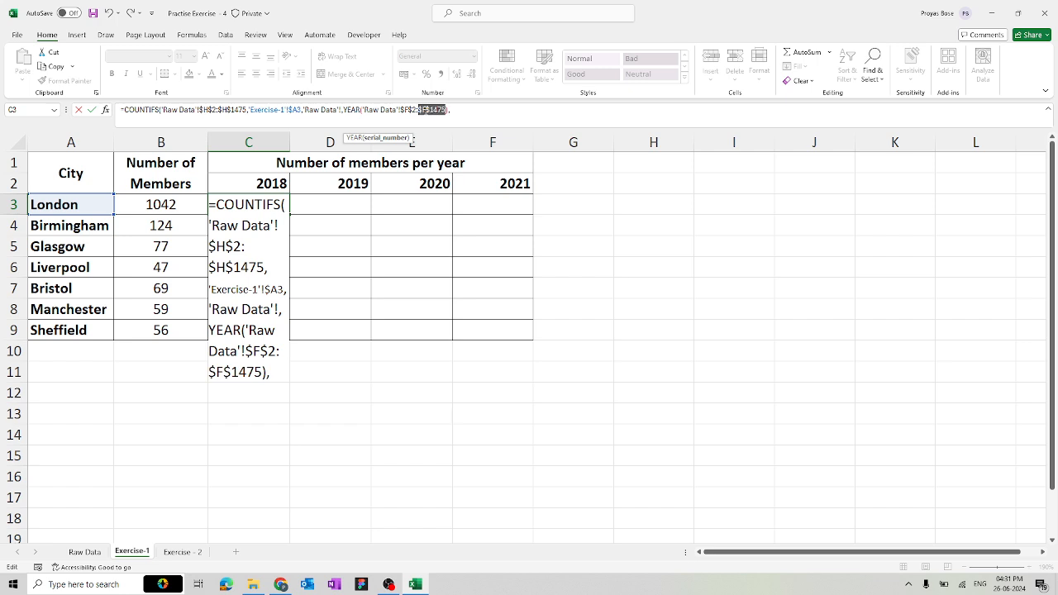
left_click(453, 110)
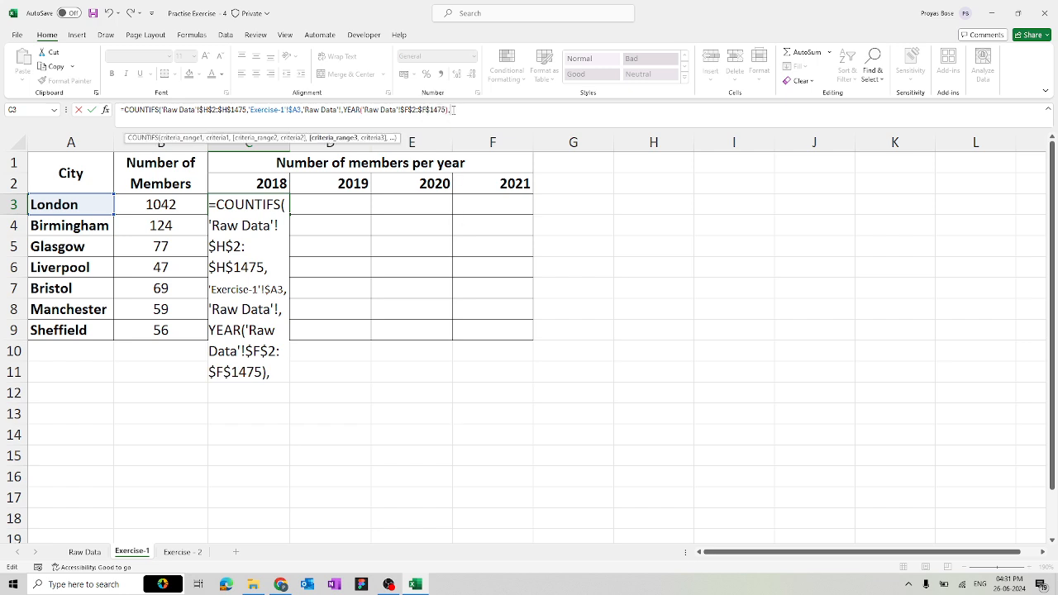
Try to complete the COUNTIFS formula with the 2018 header as row-locked criterion C$2, then discard the formula
left_click(260, 181)
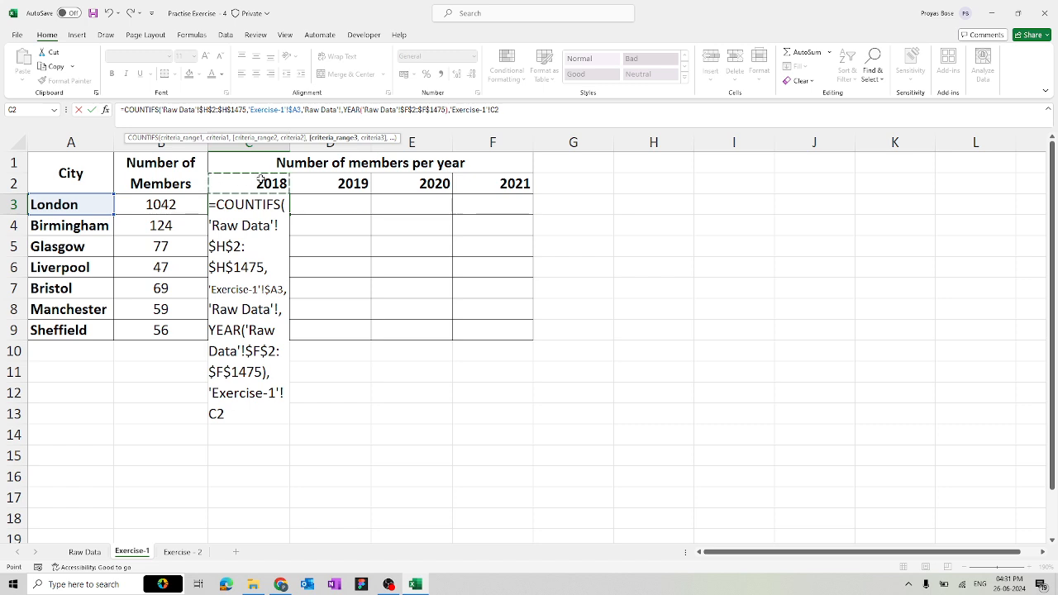
key("F4")
key("F4")
type(")")
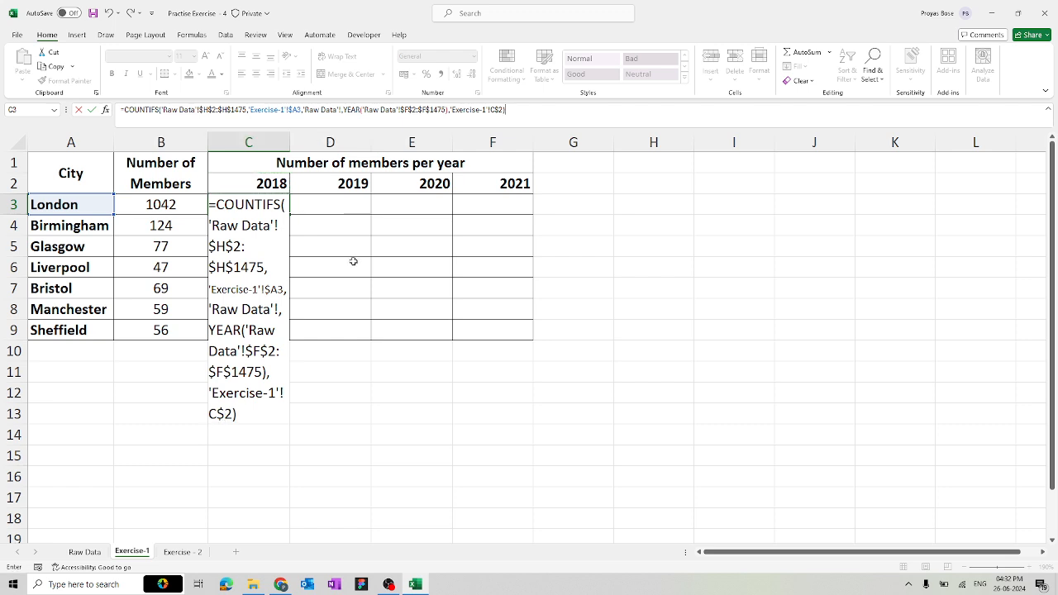
key("Return")
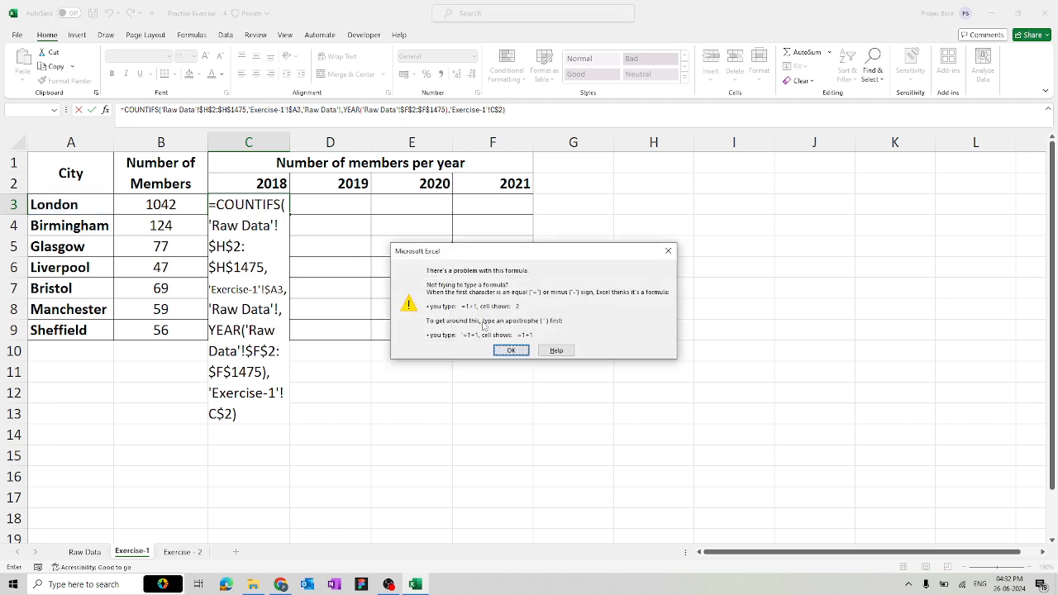
left_click(510, 350)
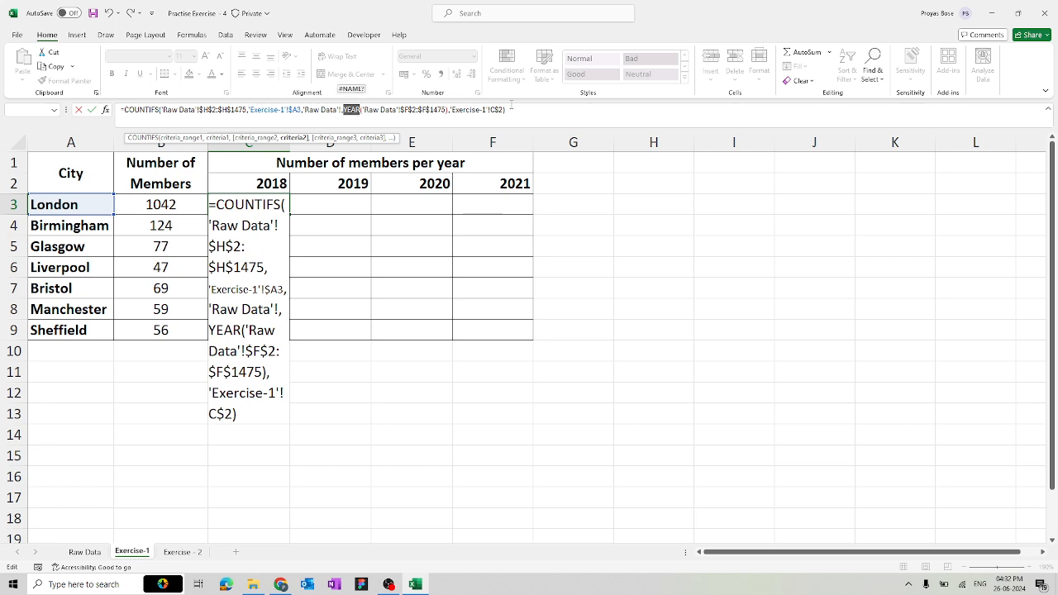
left_click_drag(505, 110, 87, 120)
key("Escape")
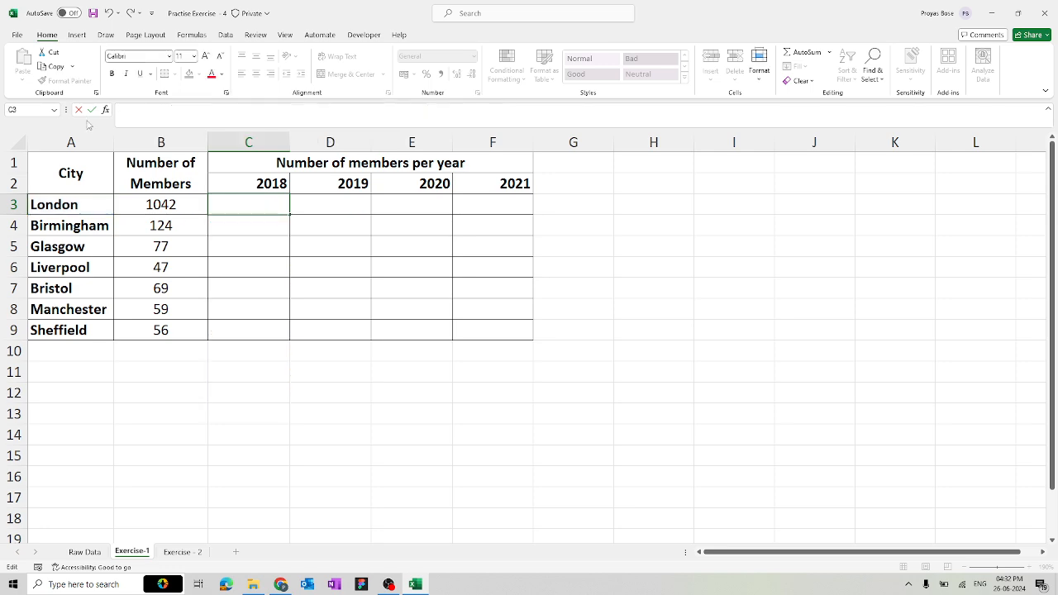
Add a "Year" column header in cell I1 of the Raw Data sheet, beside City
left_click_drag(165, 399, 218, 396)
left_click(220, 428)
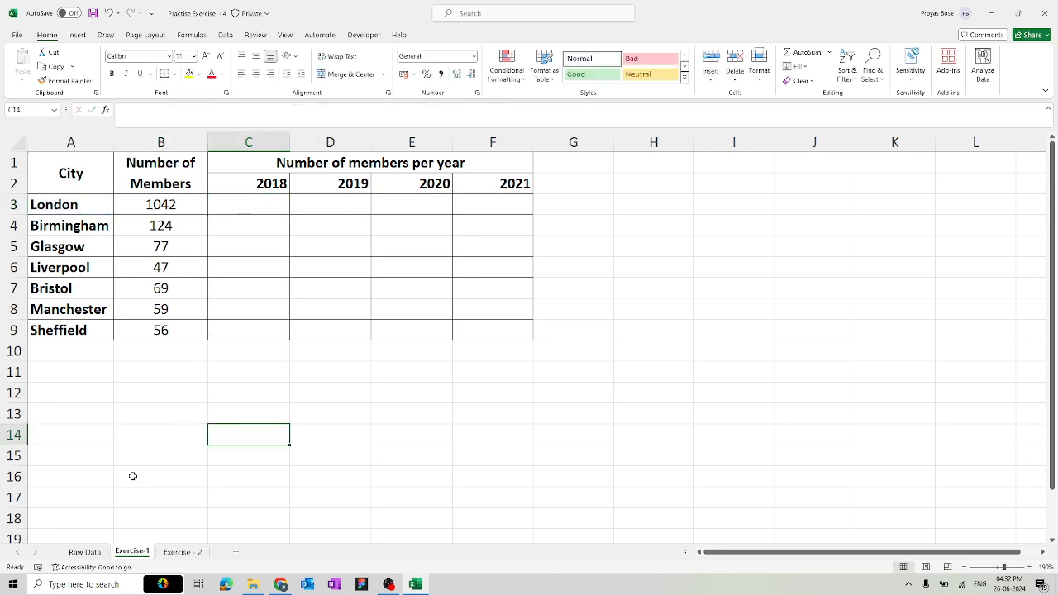
left_click(87, 552)
scroll(484, 307, "up", 20)
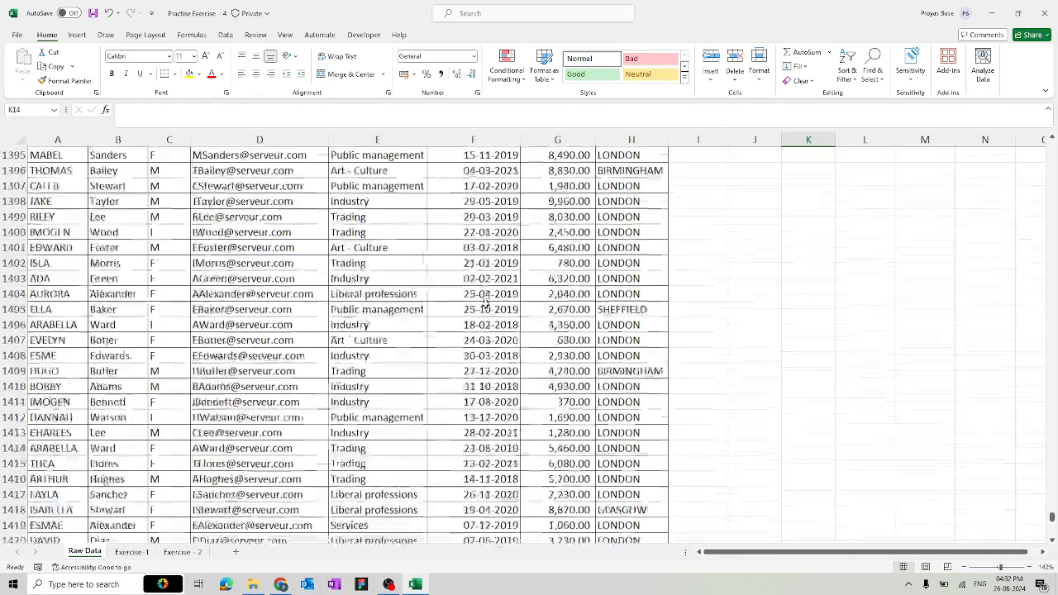
left_click_drag(1052, 502, 1048, 124)
left_click(705, 155)
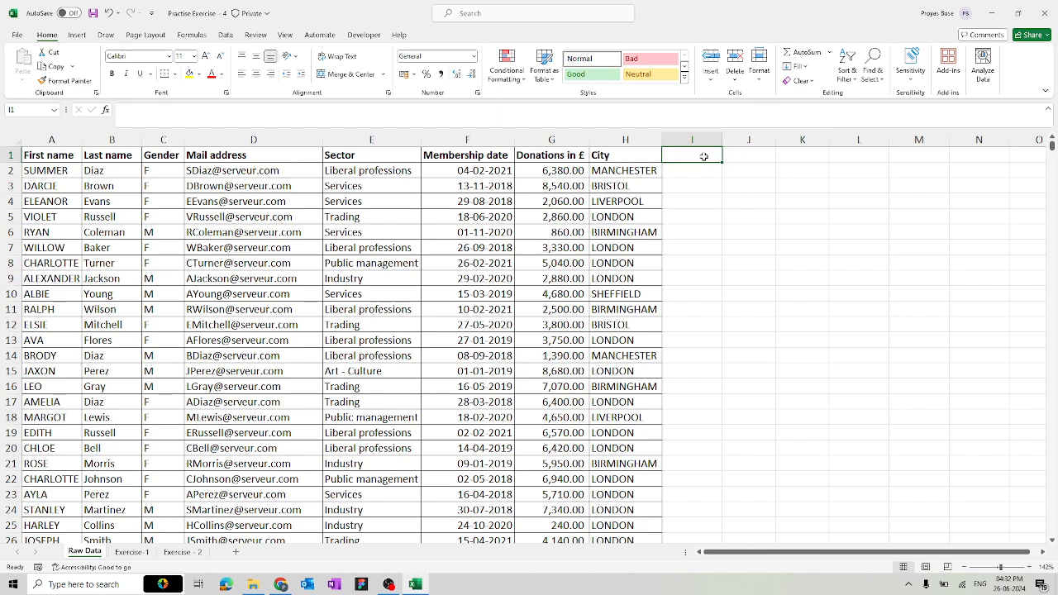
type("Year")
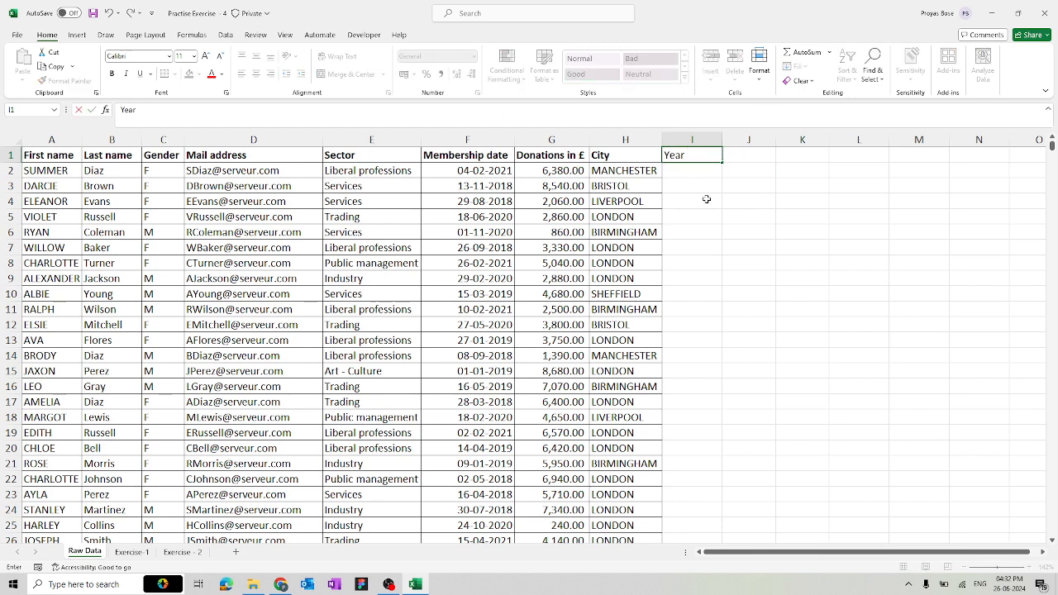
Enter the formula =YEAR(F2) in cell I2 to extract the year of the first Membership date
left_click(691, 170)
type("=")
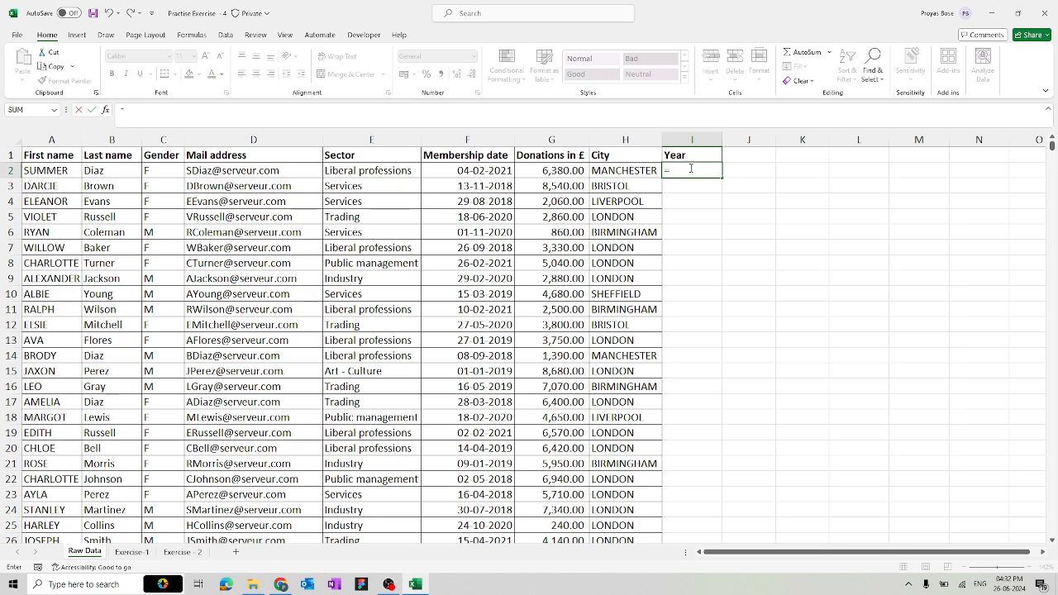
type("yea")
key("Tab")
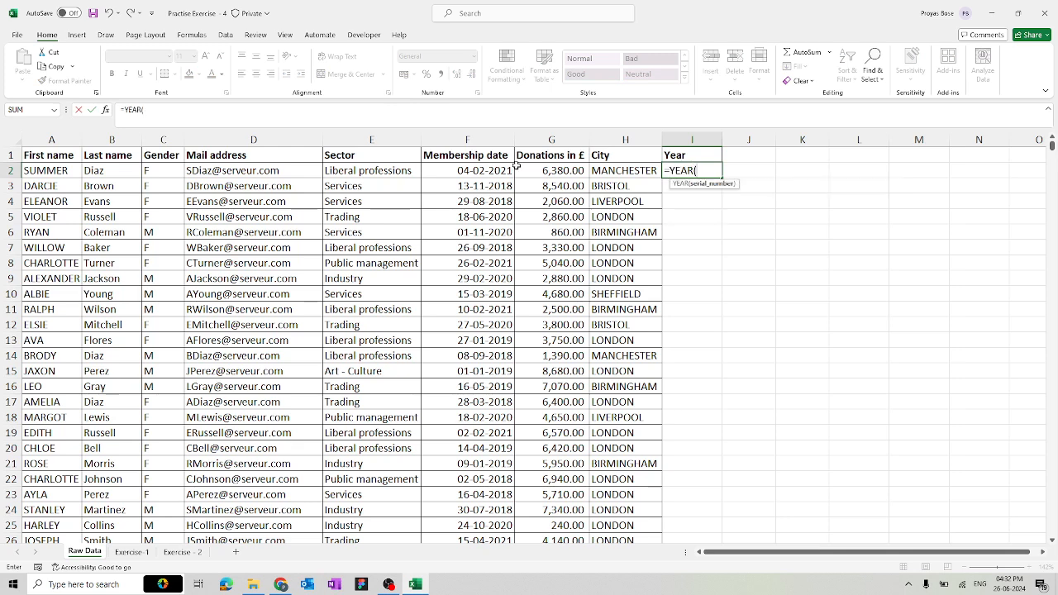
left_click(465, 171)
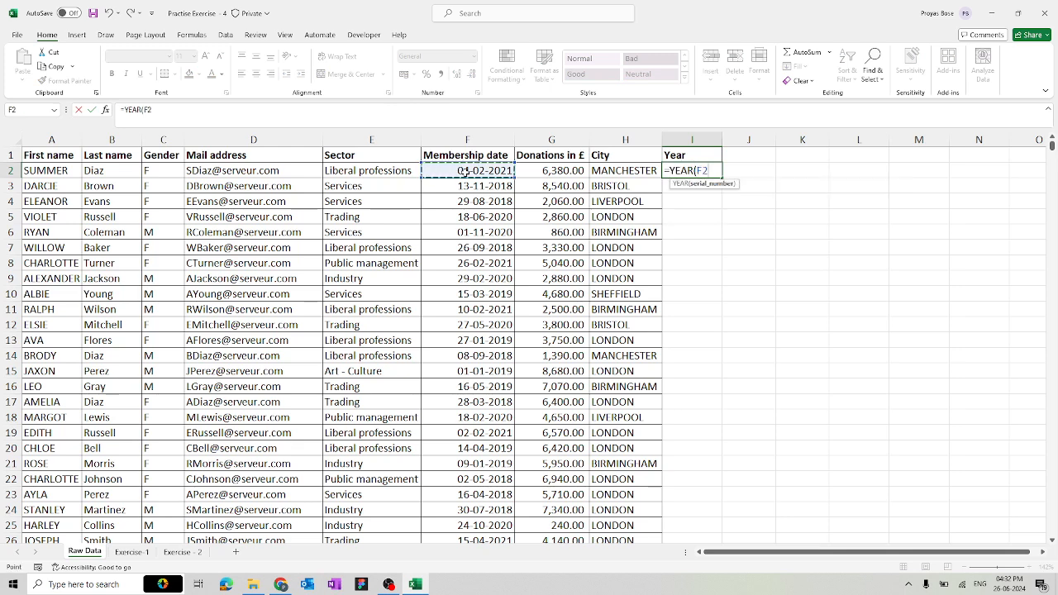
type(")")
key("Return")
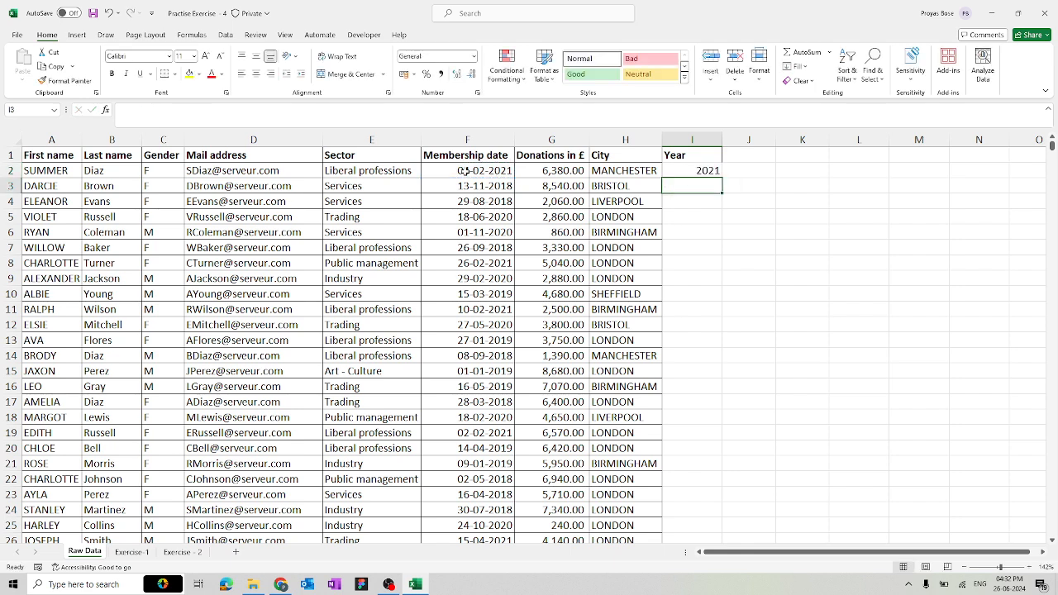
Fill the I2 year formula down the Year column for all Raw Data rows
left_click(676, 170)
double_click(676, 169)
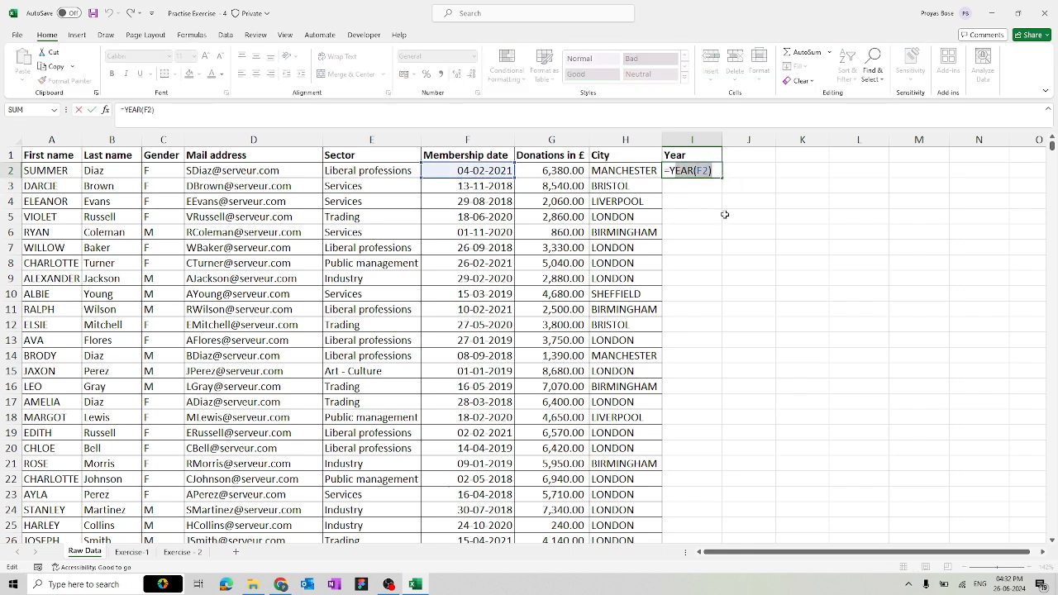
left_click(717, 172)
key("Escape")
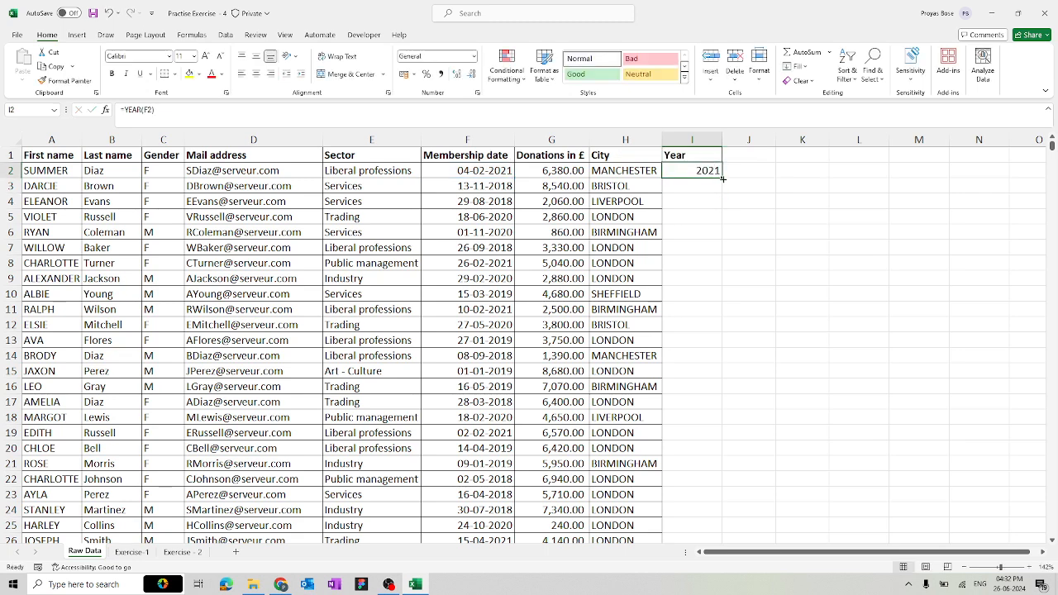
double_click(723, 179)
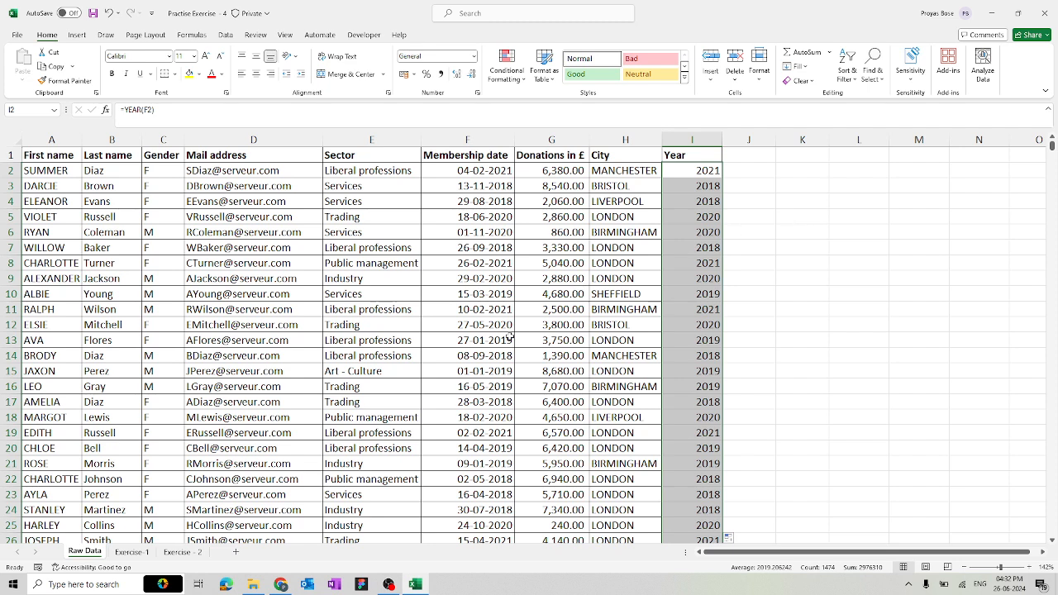
scroll(510, 335, "down", 15)
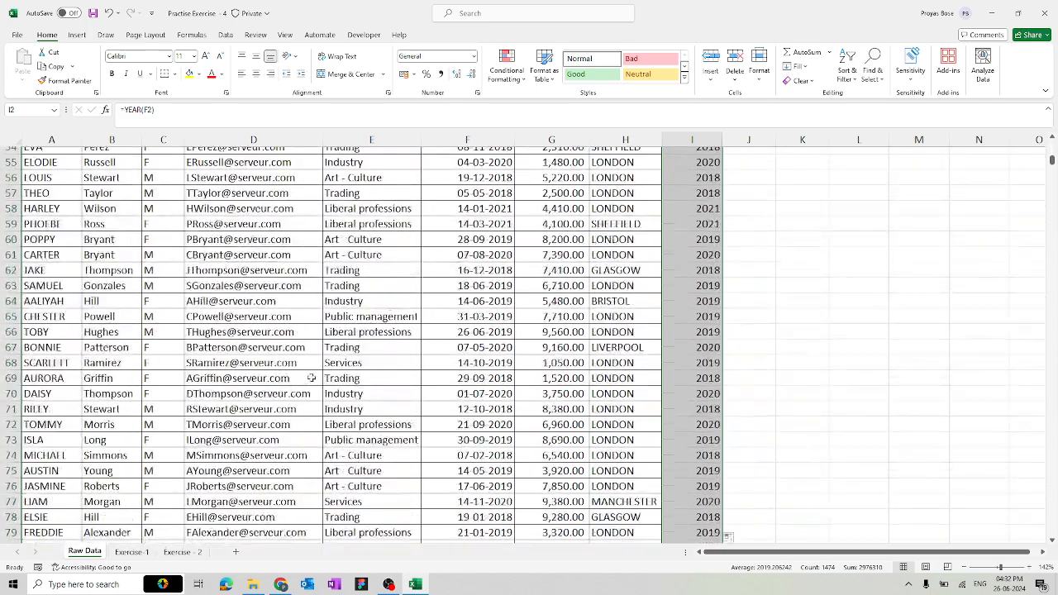
Begin a COUNTIFS formula in cell C3 of the Exercise-1 sheet, for London in 2018
left_click(128, 551)
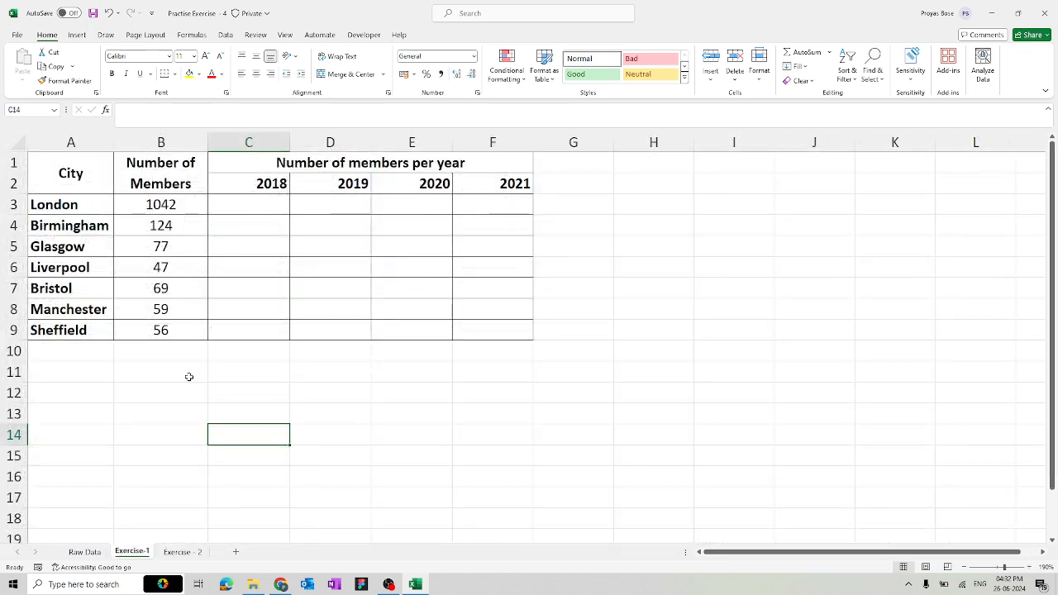
left_click(268, 204)
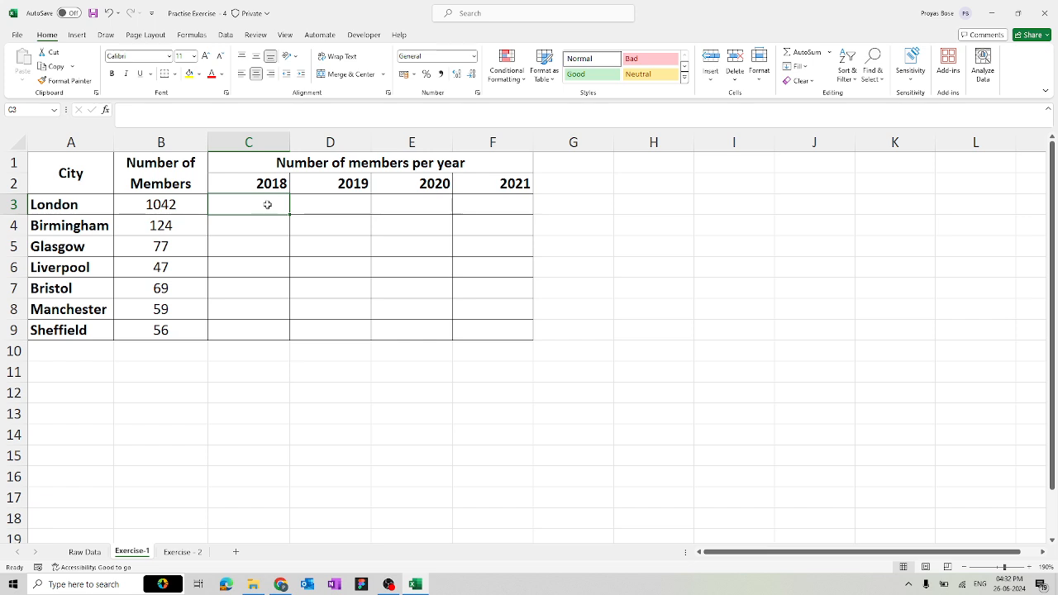
type("=")
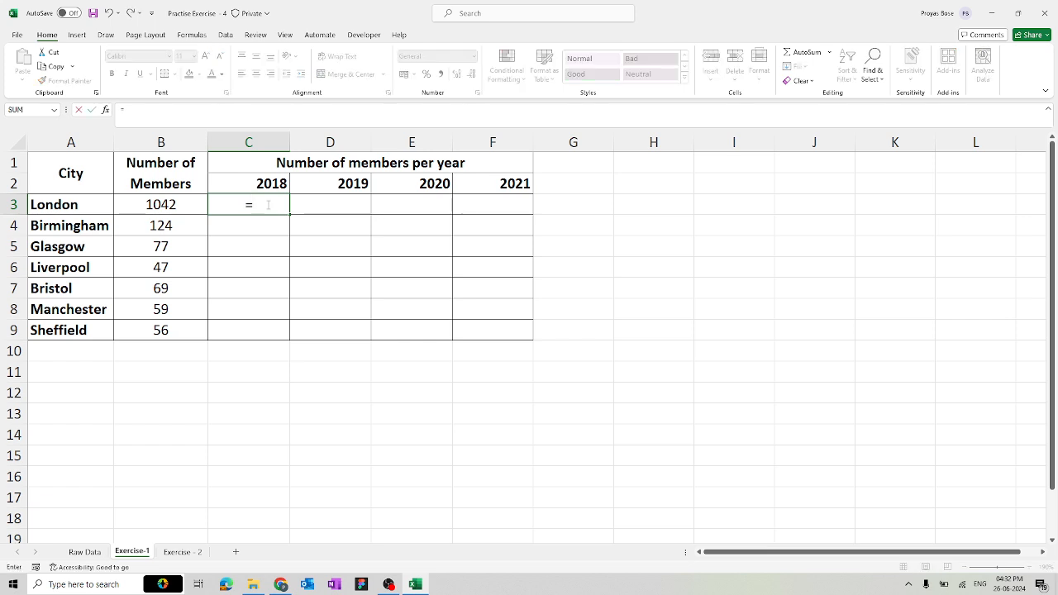
type("count")
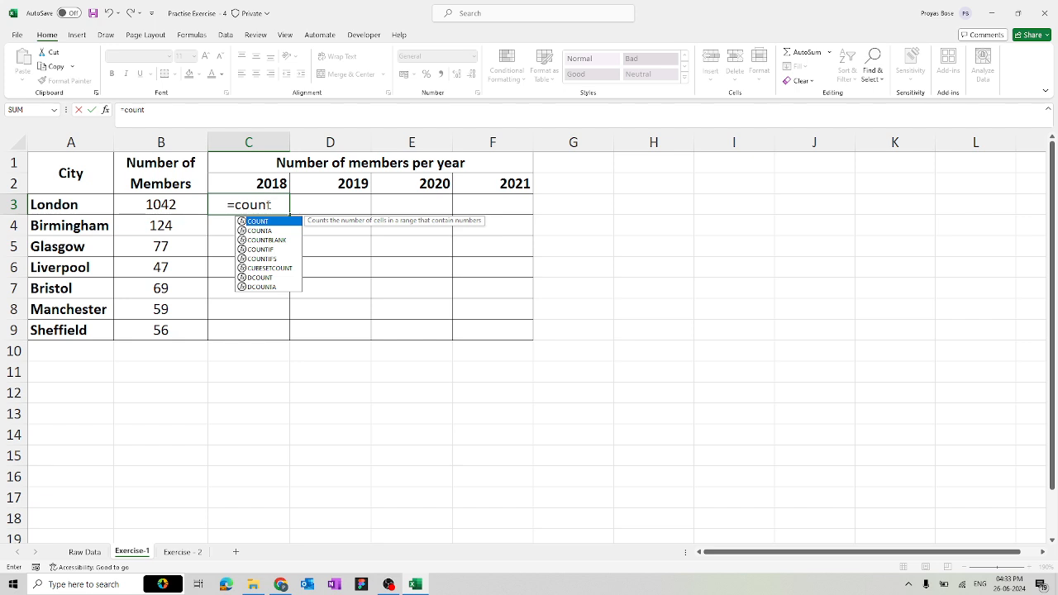
type("ifs")
key("Tab")
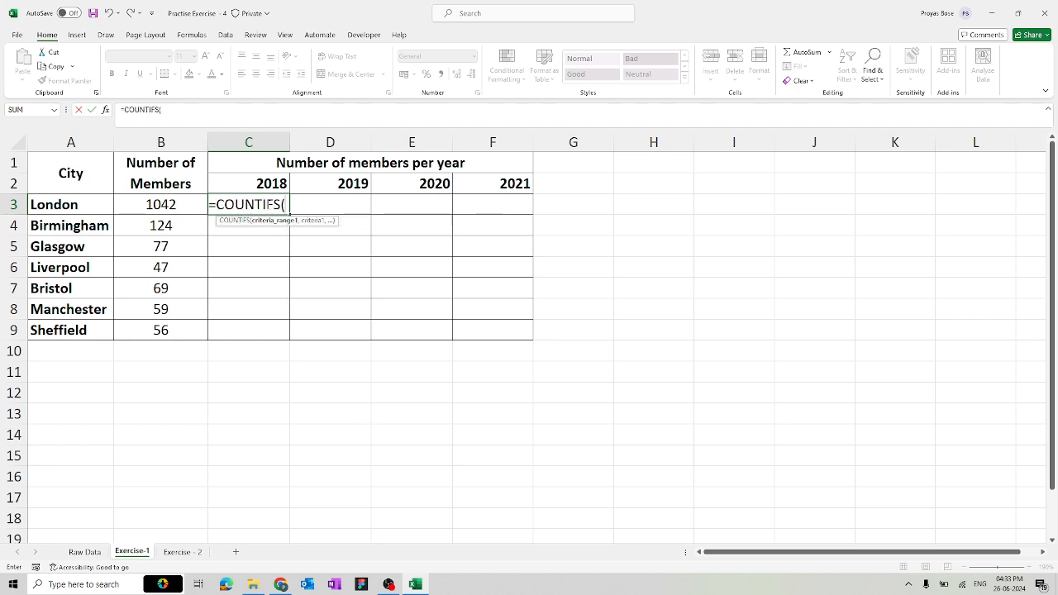
left_click(78, 204)
key("BackSpace")
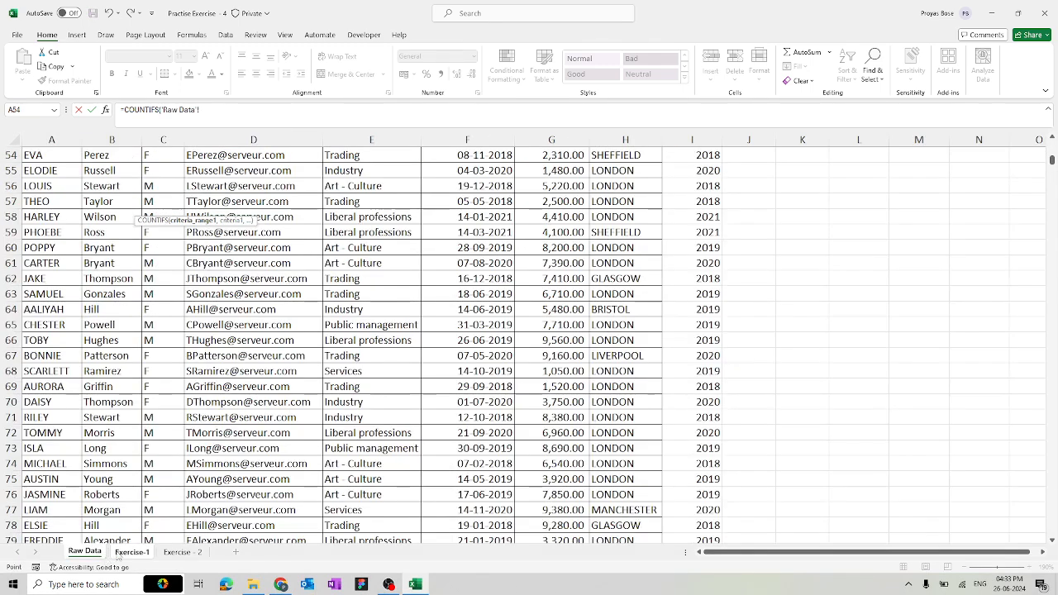
Add the Raw Data City range as the first criteria range, made absolute as $H$2:$H$1475
left_click(84, 551)
left_click_drag(1046, 162, 1053, 128)
left_click(610, 169)
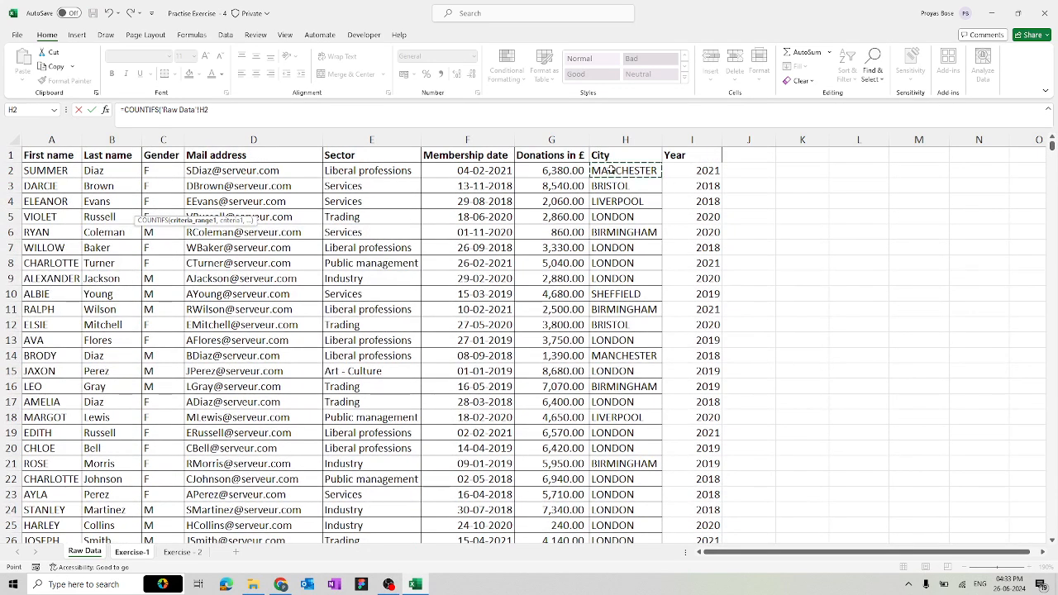
key("ctrl+shift+Down")
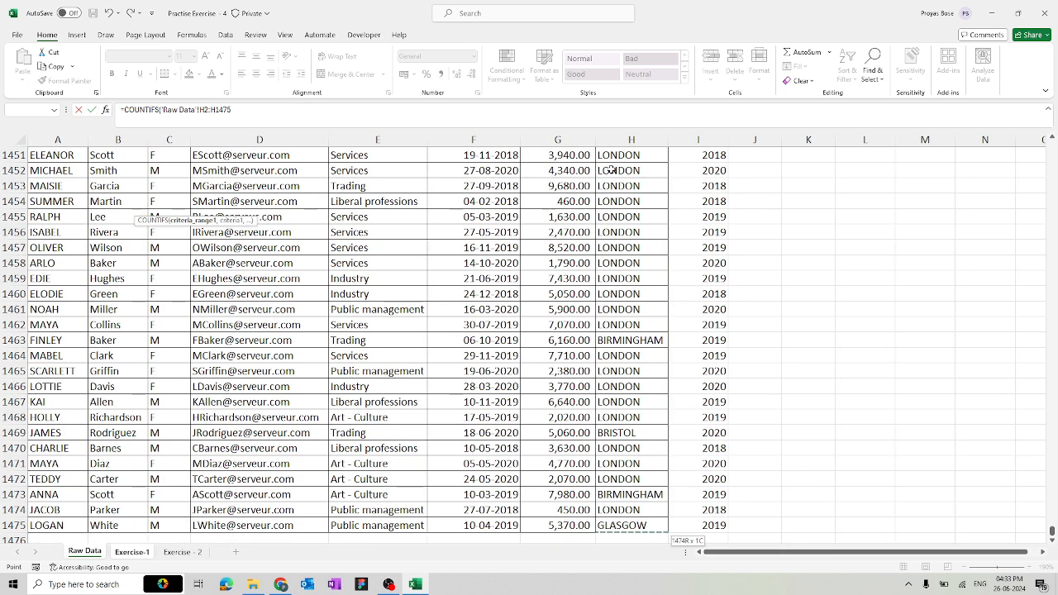
key("F4")
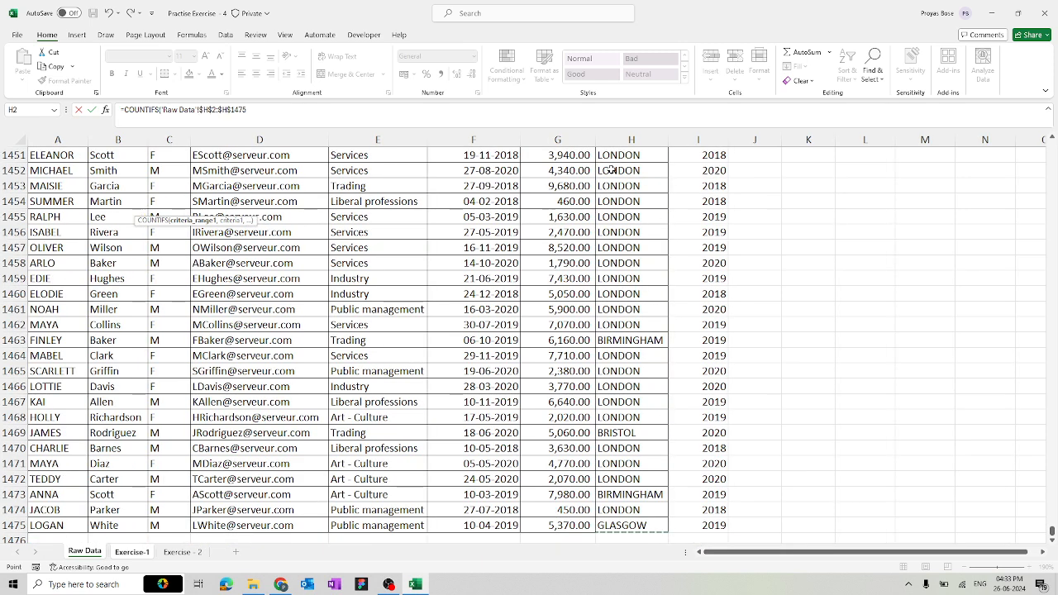
type(",")
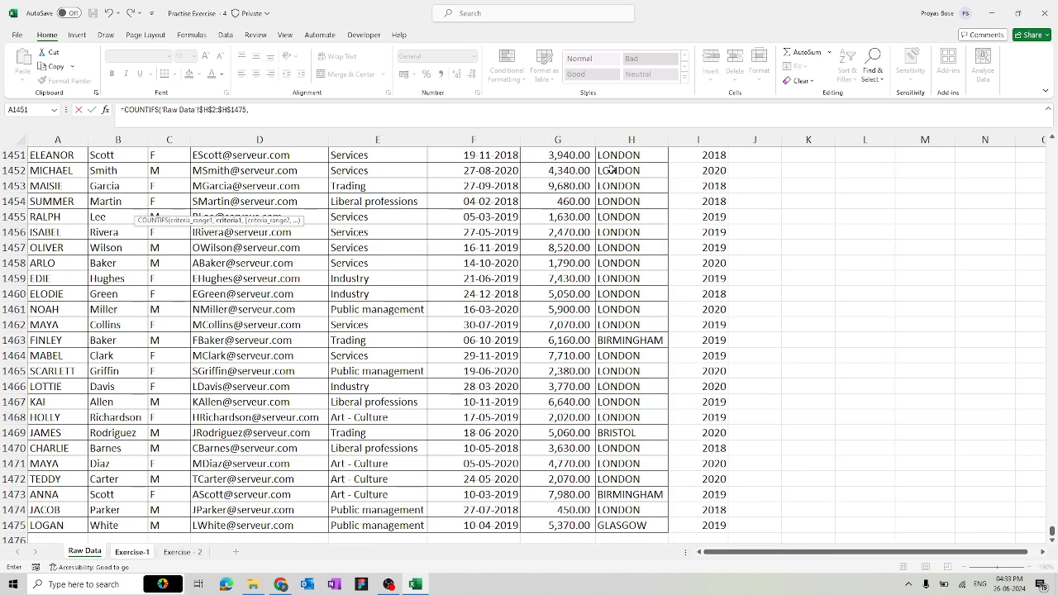
Add the London cell on Exercise-1 as the first criterion, column-locked as $A3
left_click(133, 552)
left_click(31, 203)
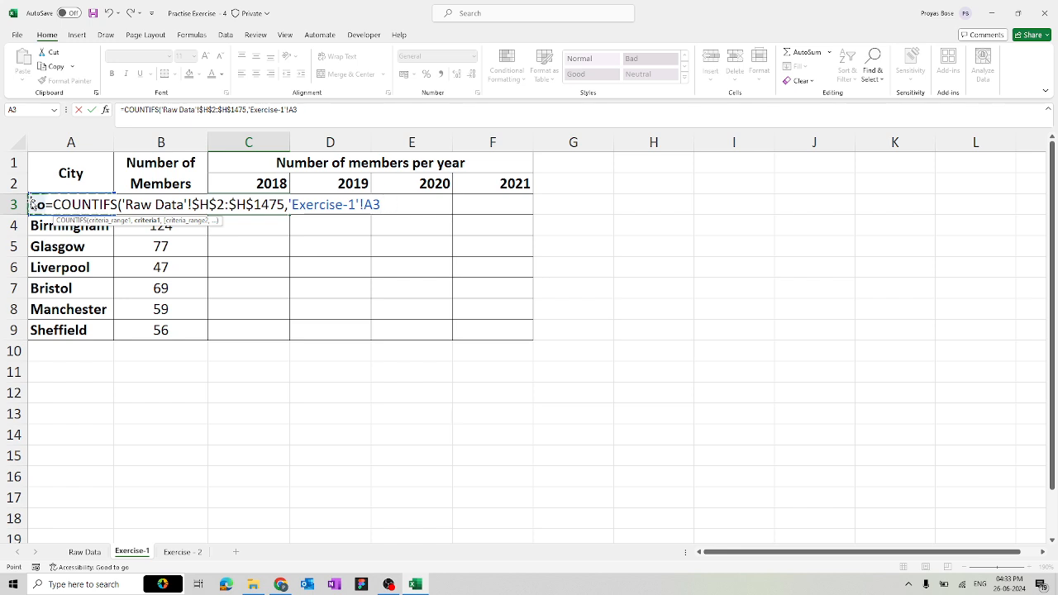
key("F4")
key("F4")
key("F4")
type(",")
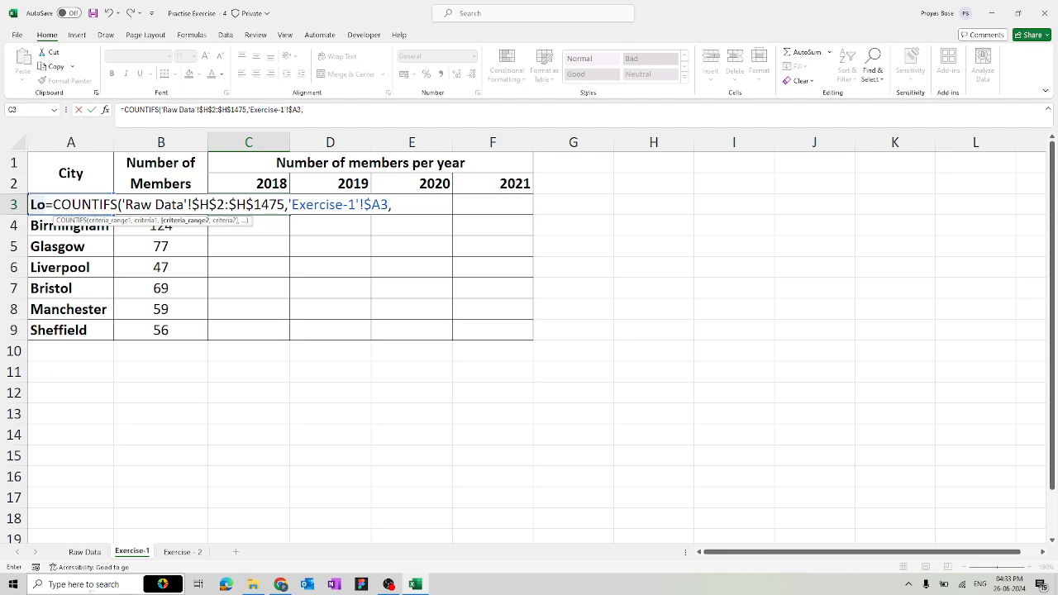
Add the Raw Data Year range as the second criteria range, made absolute as $I$2:$I$1475
left_click(84, 551)
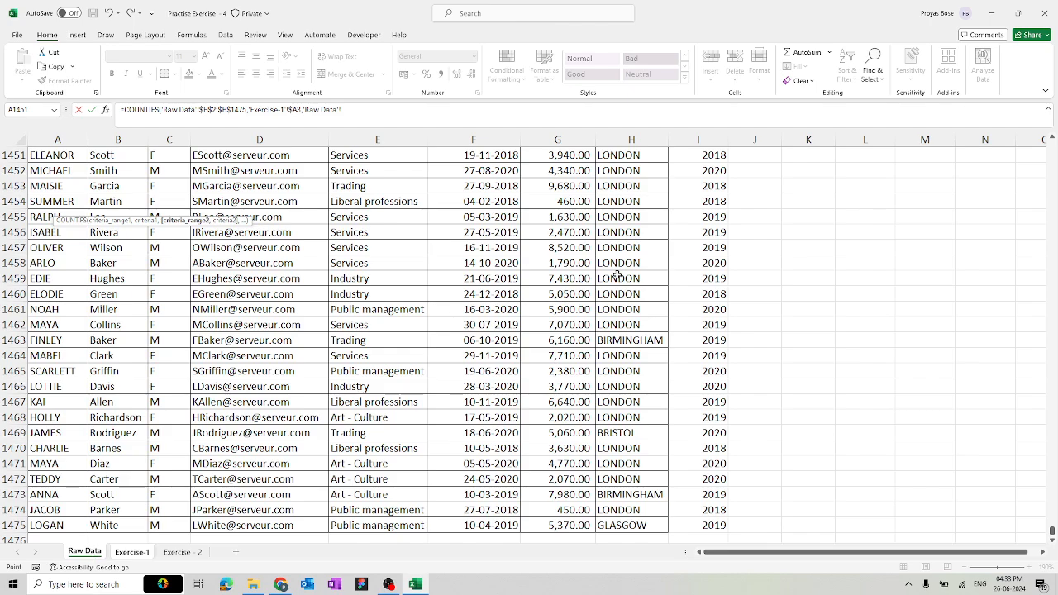
left_click_drag(1051, 531, 1051, 142)
left_click(713, 171)
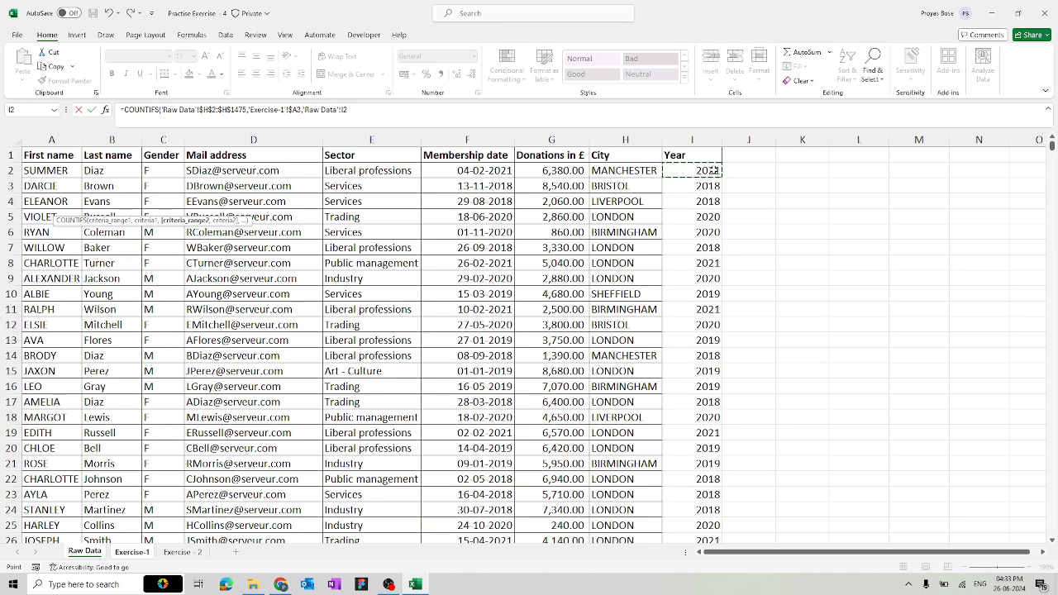
key("ctrl+shift+Down")
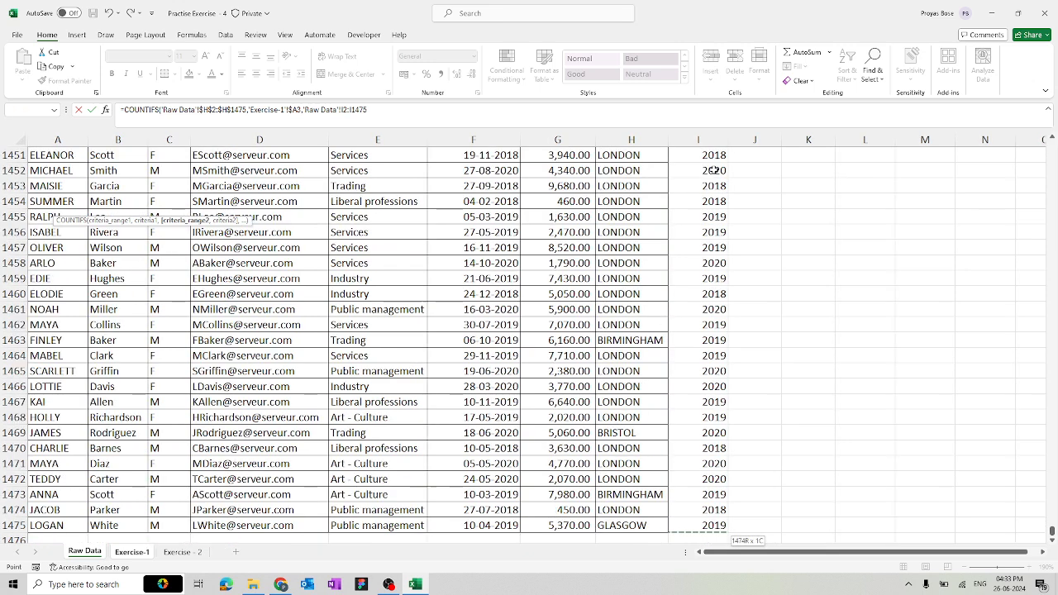
key("F4")
type(",")
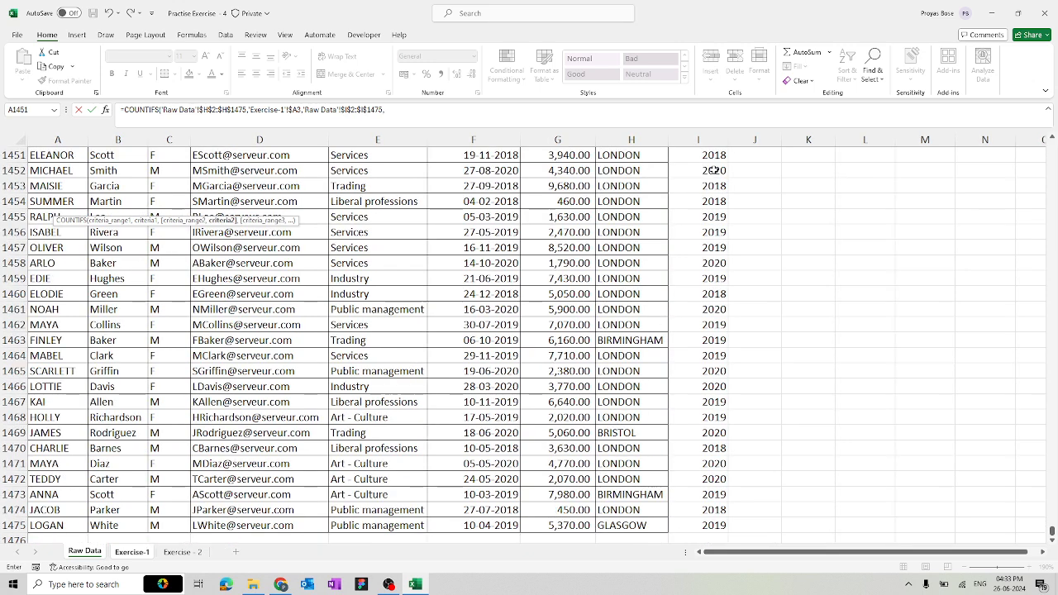
Add the 2018 header on Exercise-1 as the second criterion, row-locked as C$2, and complete the COUNTIFS formula
left_click(132, 551)
left_click(250, 183)
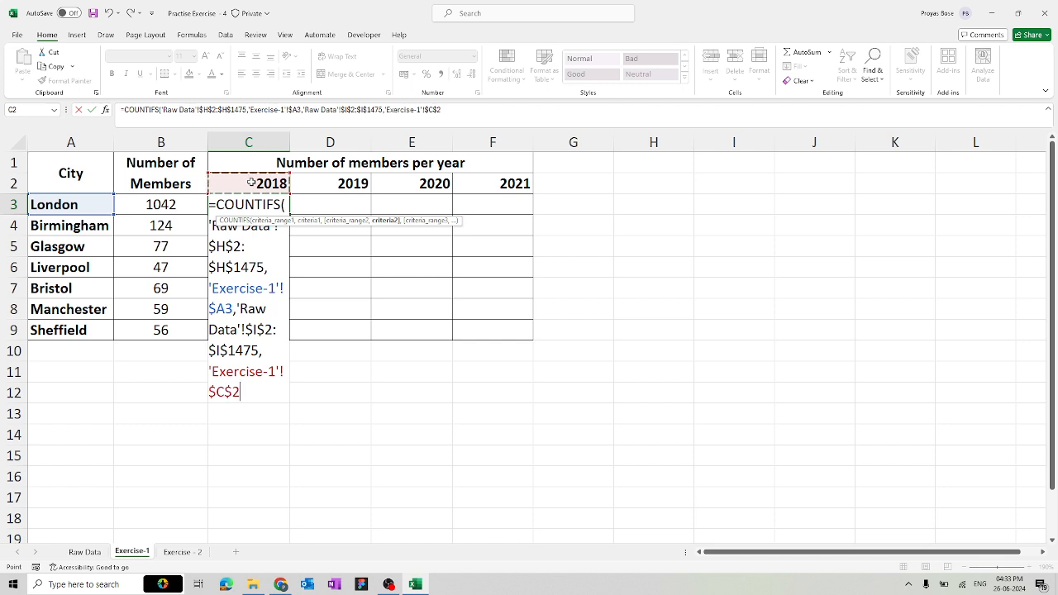
key("F4")
left_click(450, 115)
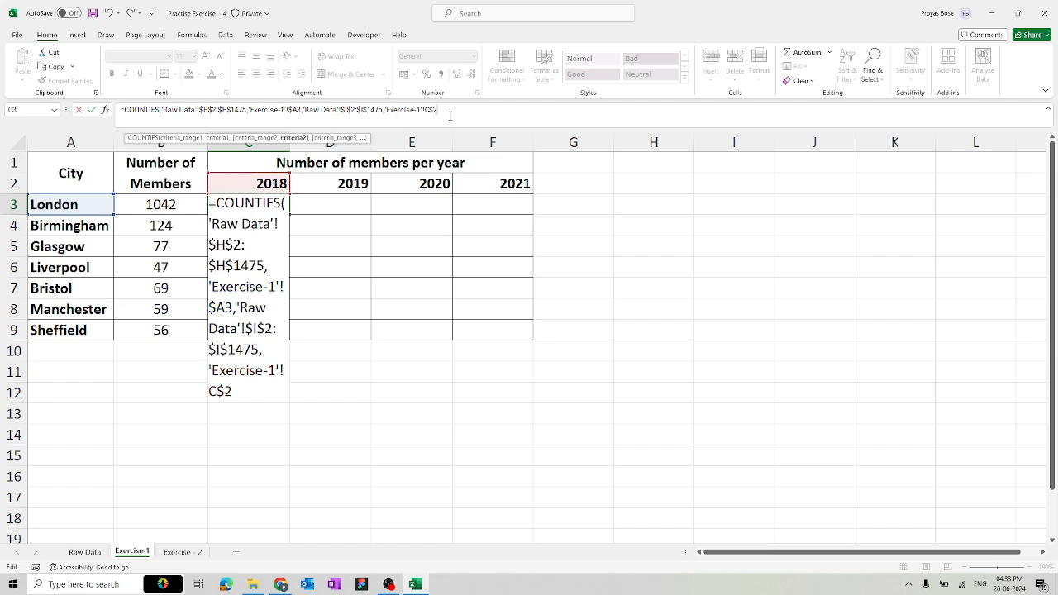
key("Return")
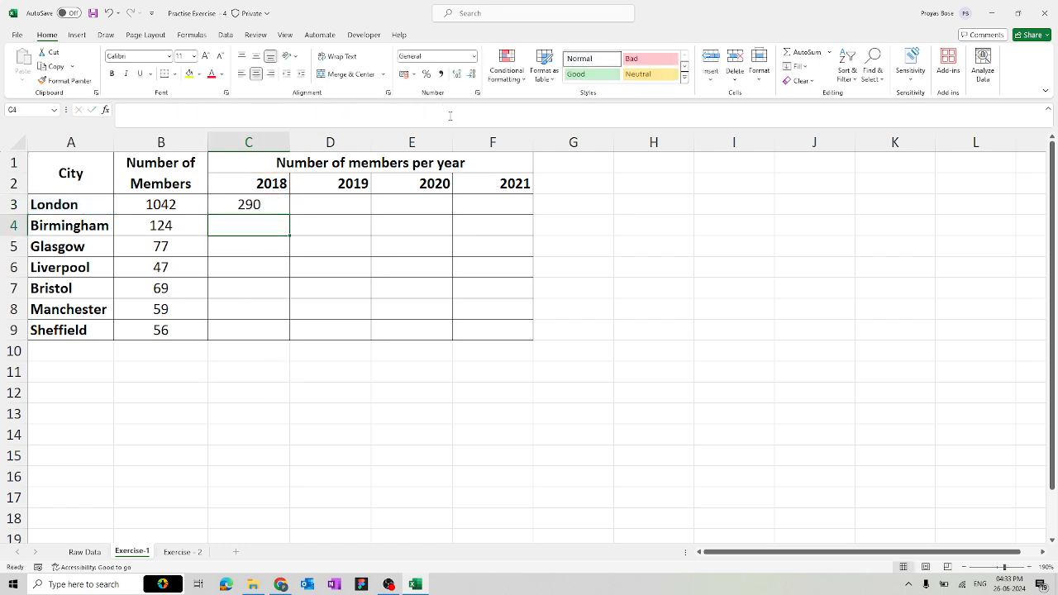
Fill the C3 COUNTIFS formula across and down to F9, covering every city for 2018 through 2021
left_click(284, 198)
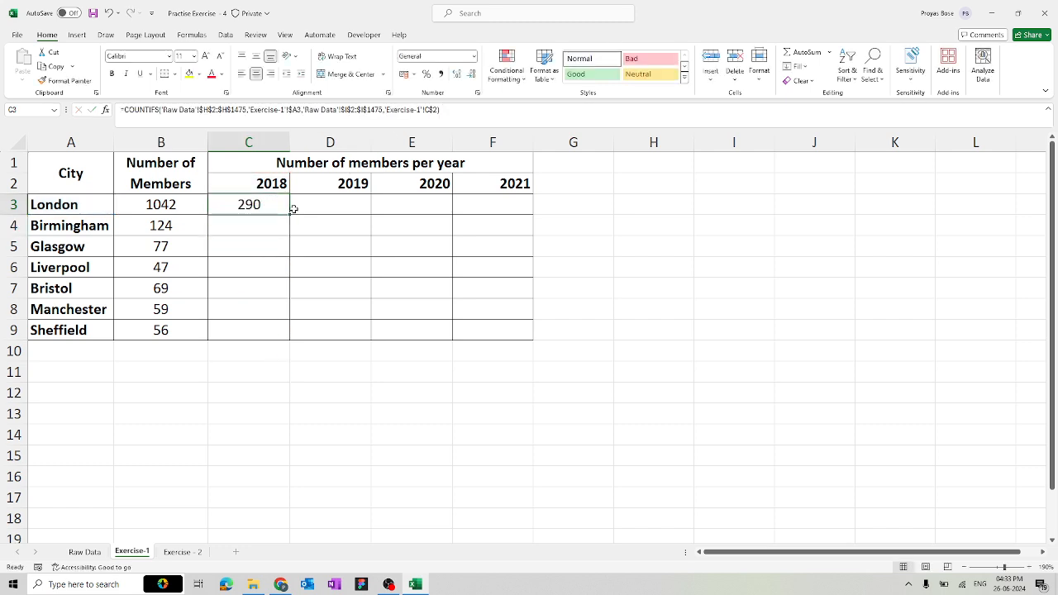
left_click_drag(290, 215, 527, 331)
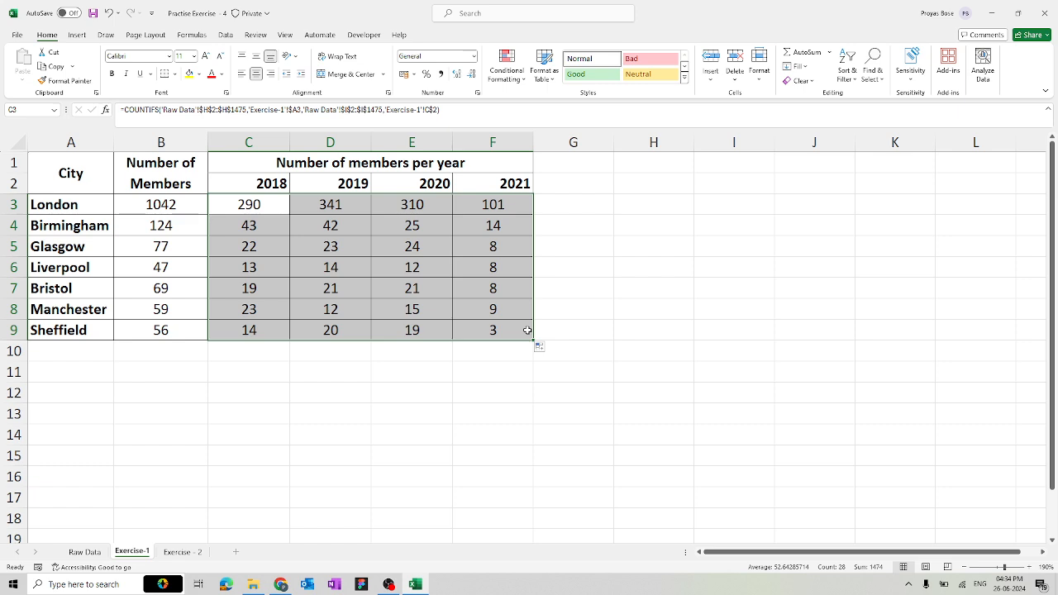
left_click(486, 371)
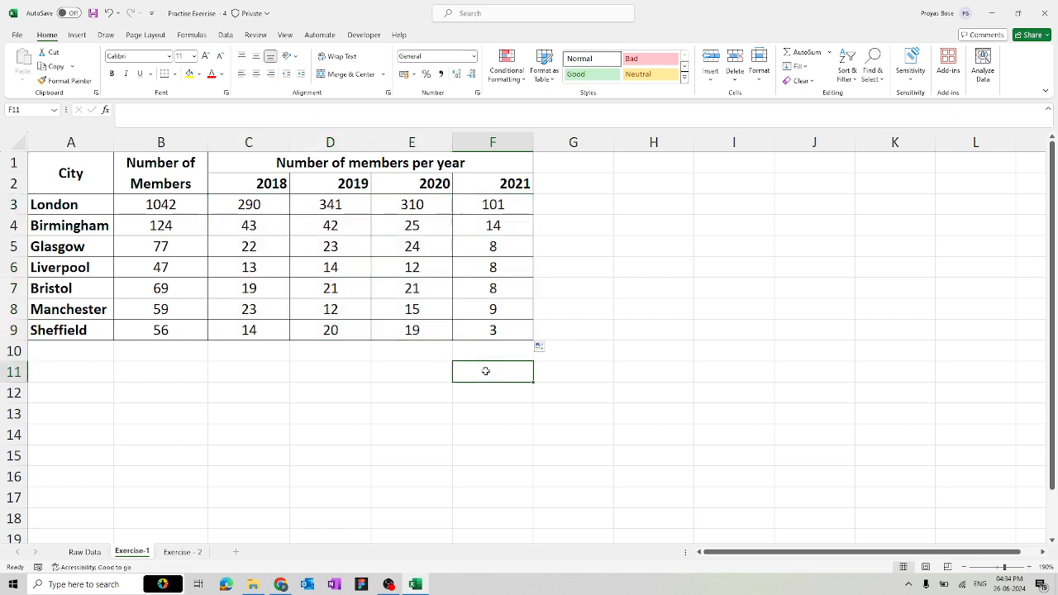
Switch to the Exercise - 2 sheet and enlarge its display to 160%
left_click(185, 551)
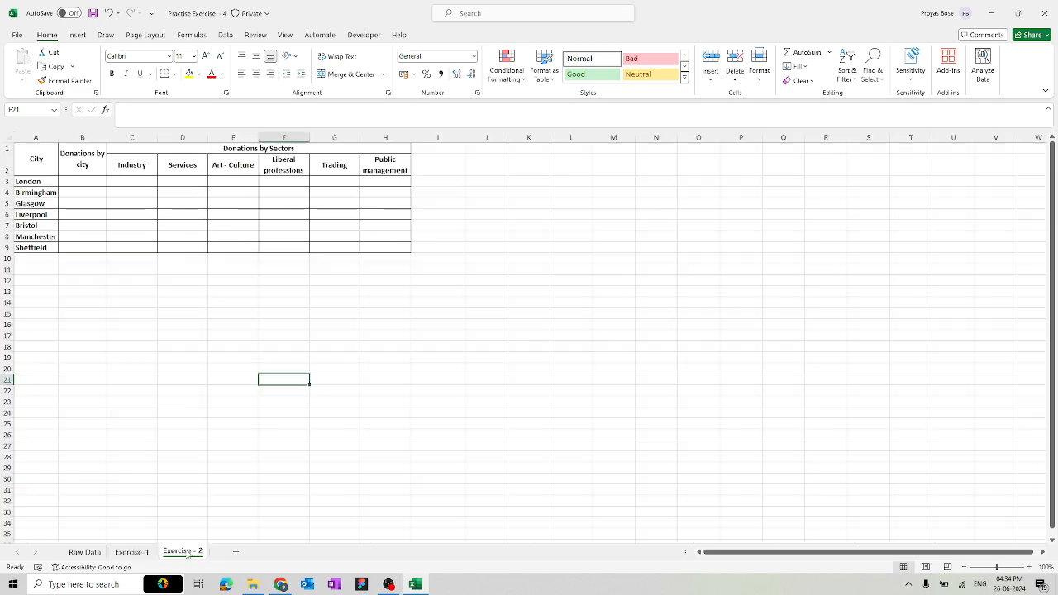
left_click(1030, 568)
left_click(1029, 568)
left_click(1029, 568)
left_click(1029, 568)
left_click(1029, 568)
left_click(1030, 569)
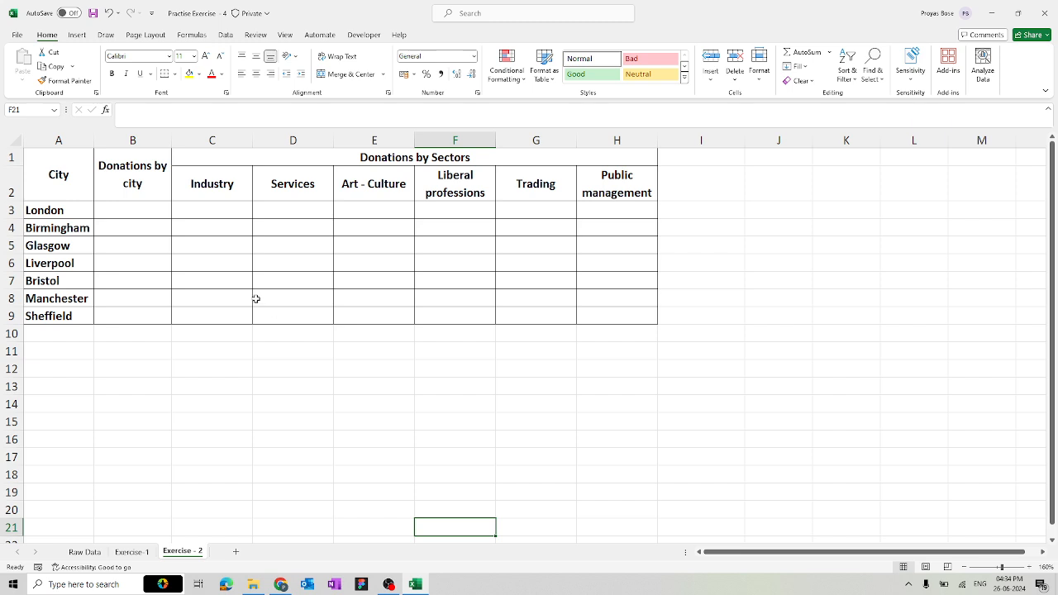
Start a SUMIF formula in B3, London's Donations by city cell
left_click(156, 211)
left_click_drag(155, 240, 147, 309)
left_click(165, 212, "ctrl")
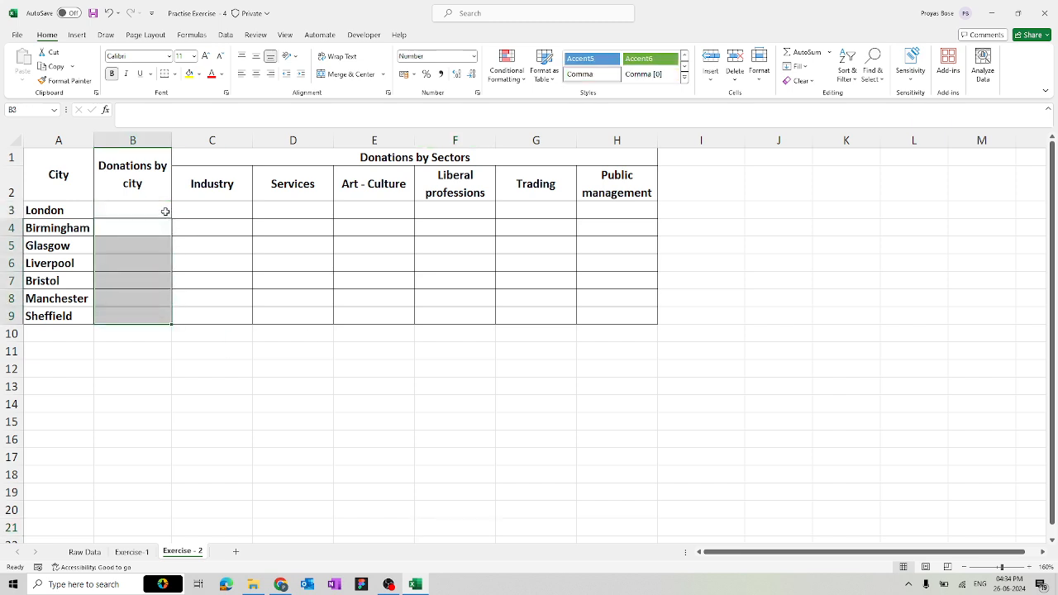
left_click(162, 209)
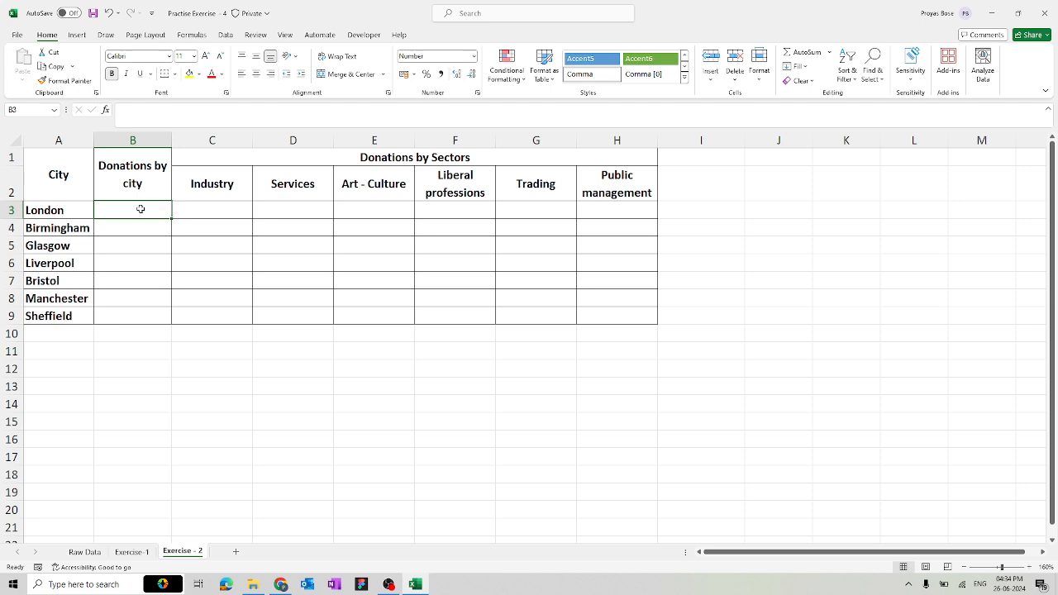
type("=su")
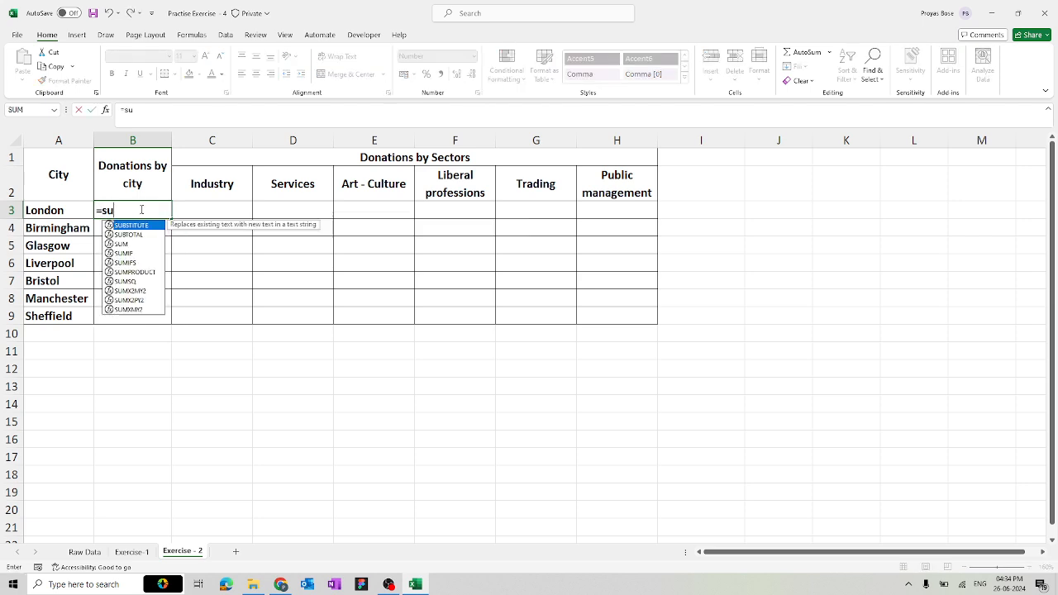
type("m")
type("if")
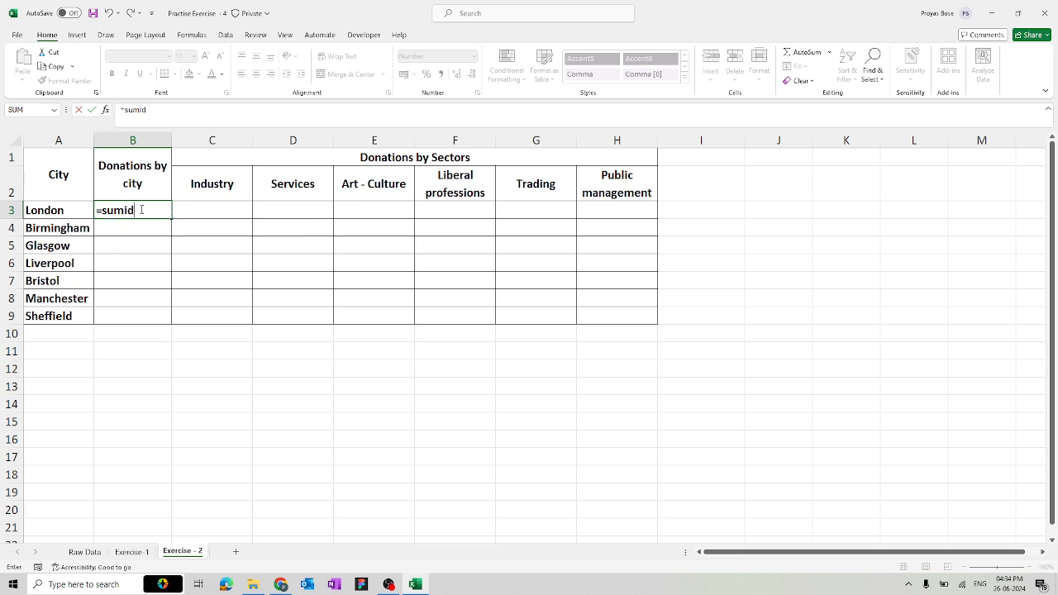
key("Tab")
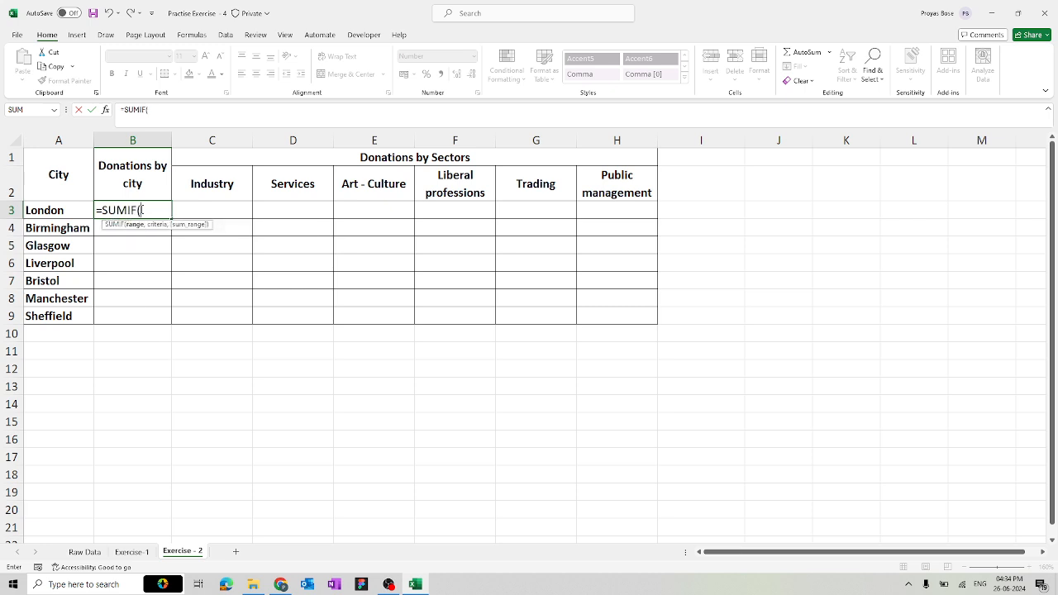
Add the Raw Data City range as the SUMIF criteria range, made absolute as $H$2:$H$1475
left_click(92, 554)
scroll(196, 334, "up", 20)
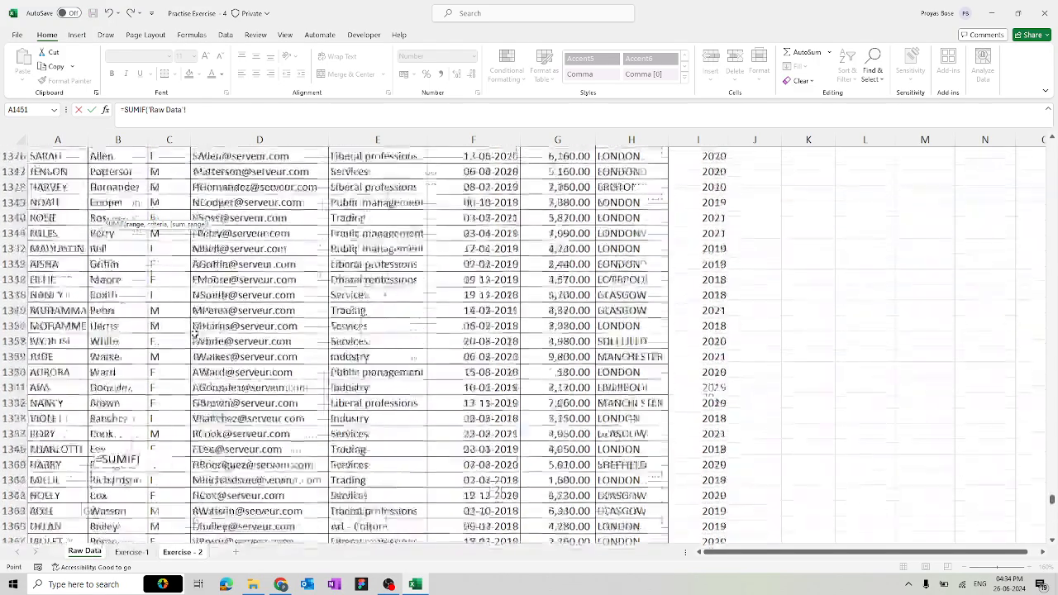
scroll(195, 334, "up", 20)
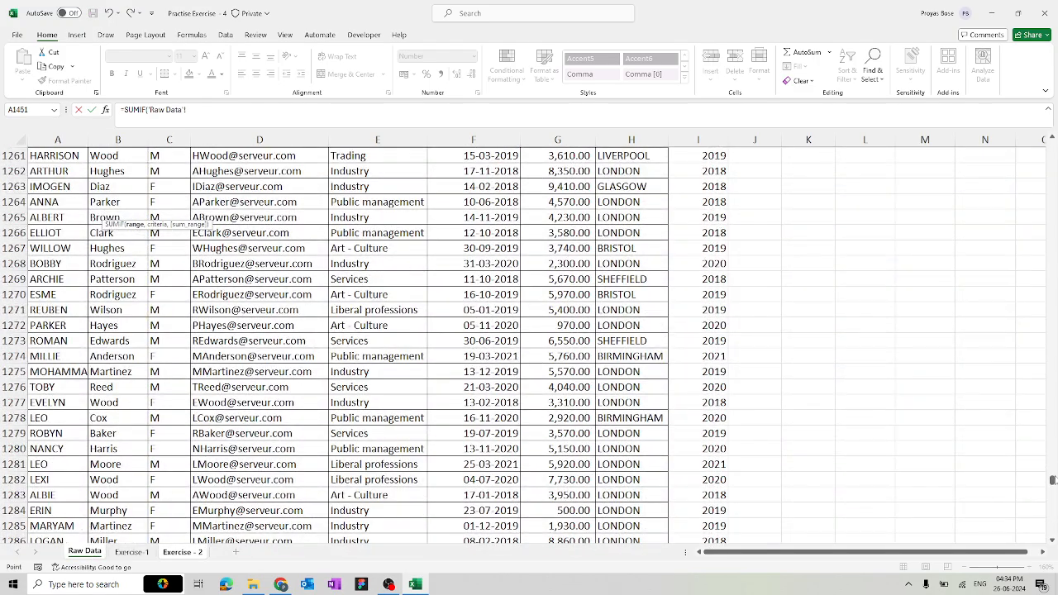
left_click_drag(1053, 481, 1052, 144)
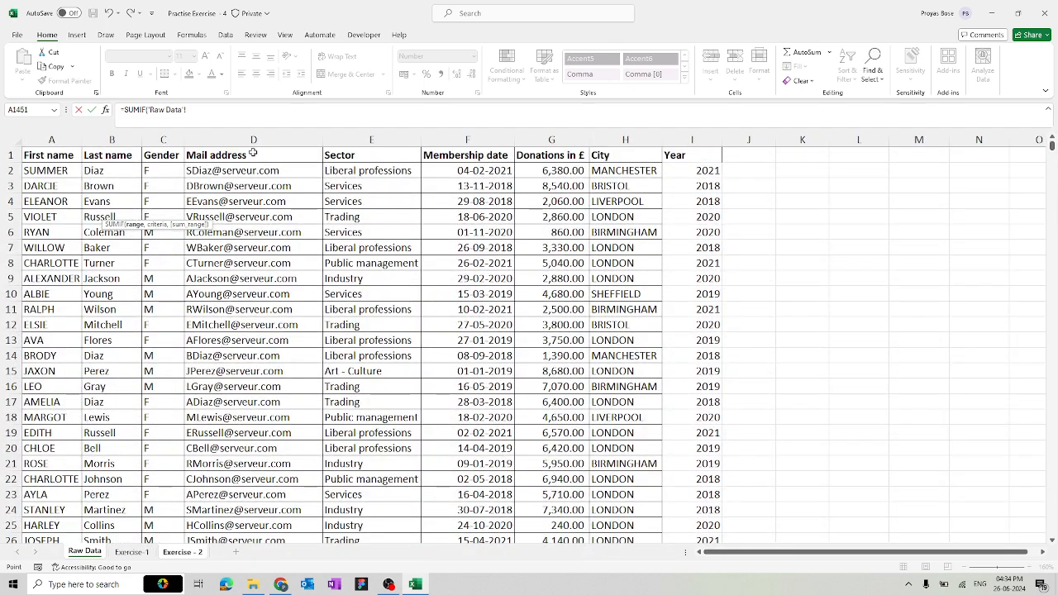
left_click(640, 170)
key("ctrl+shift+Down")
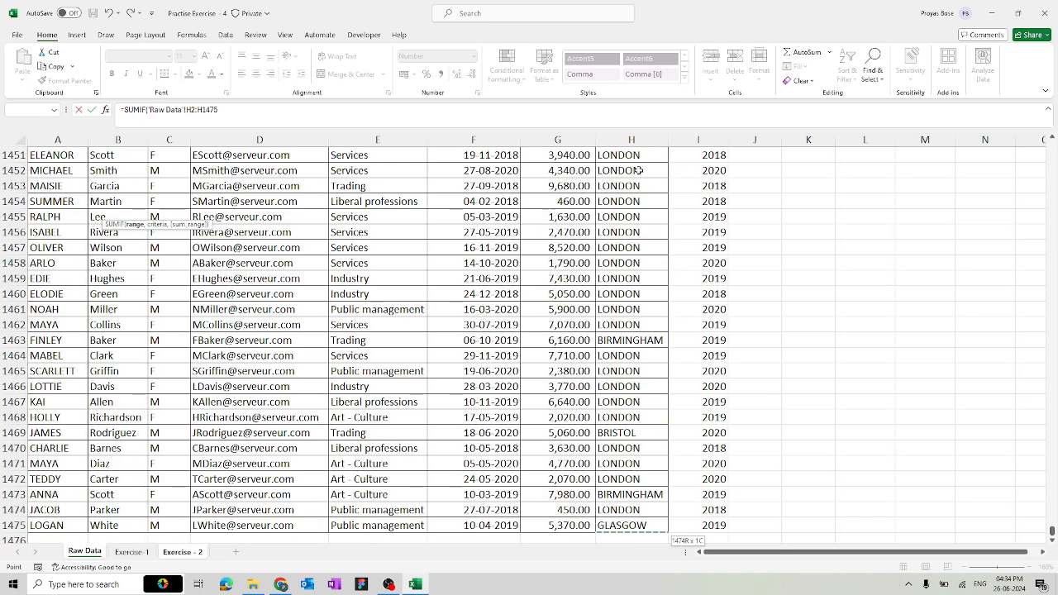
key("F4")
type(",")
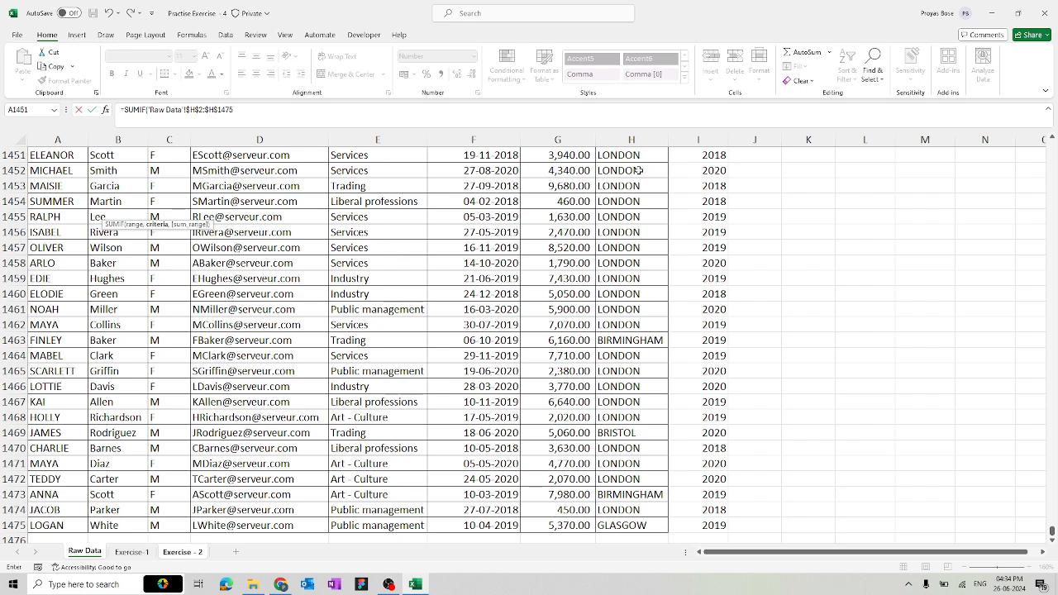
Add the London cell A3 on Exercise - 2 as the SUMIF criterion
left_click(177, 552)
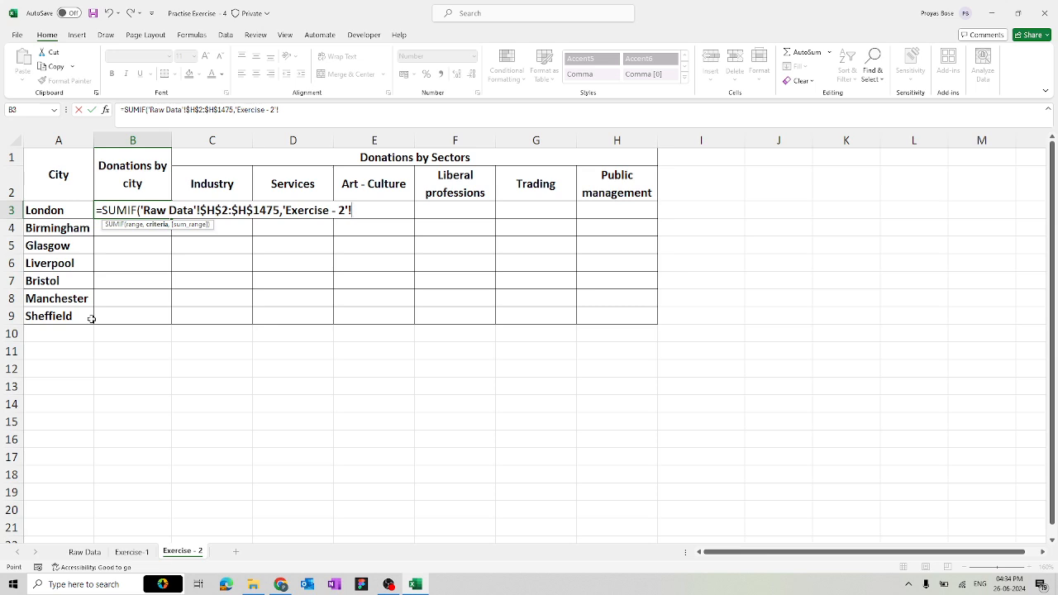
left_click(49, 210)
type(",")
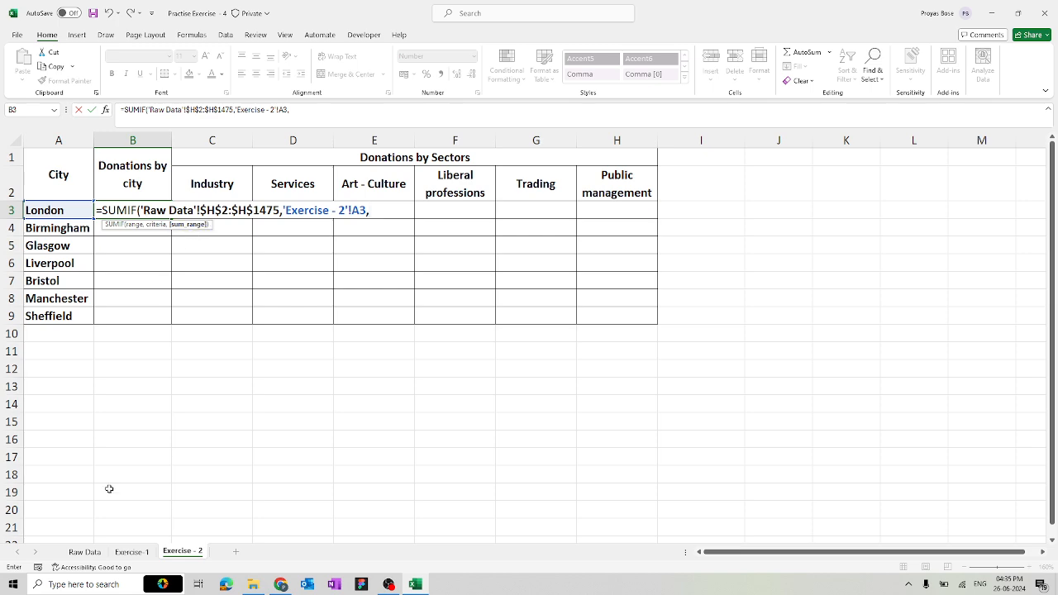
Add the Raw Data donations range as the sum range, made absolute as $G$2:$G$1475, and complete the SUMIF formula
left_click(88, 553)
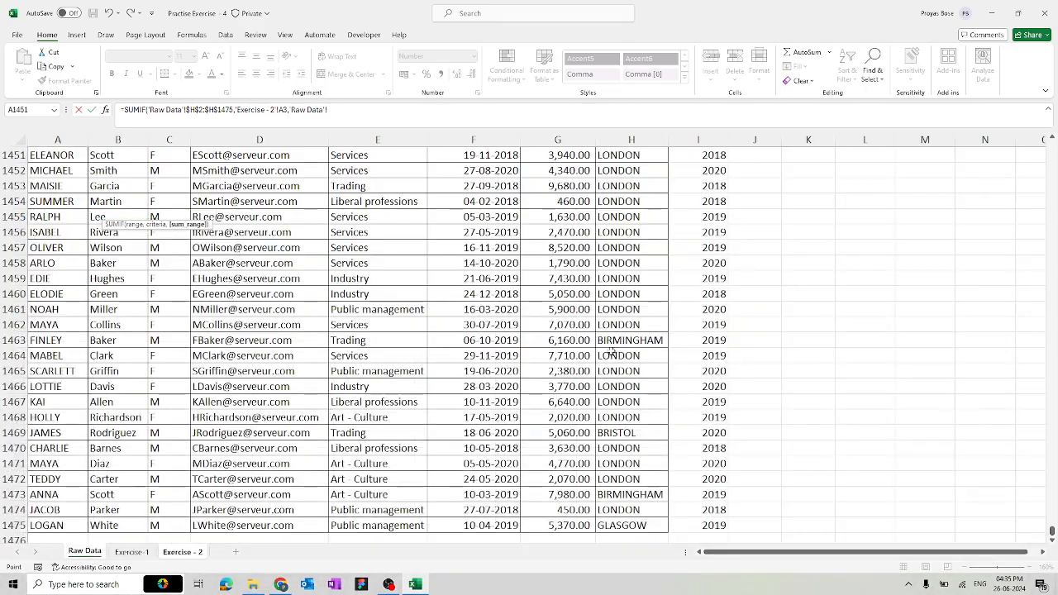
left_click_drag(1053, 531, 1050, 133)
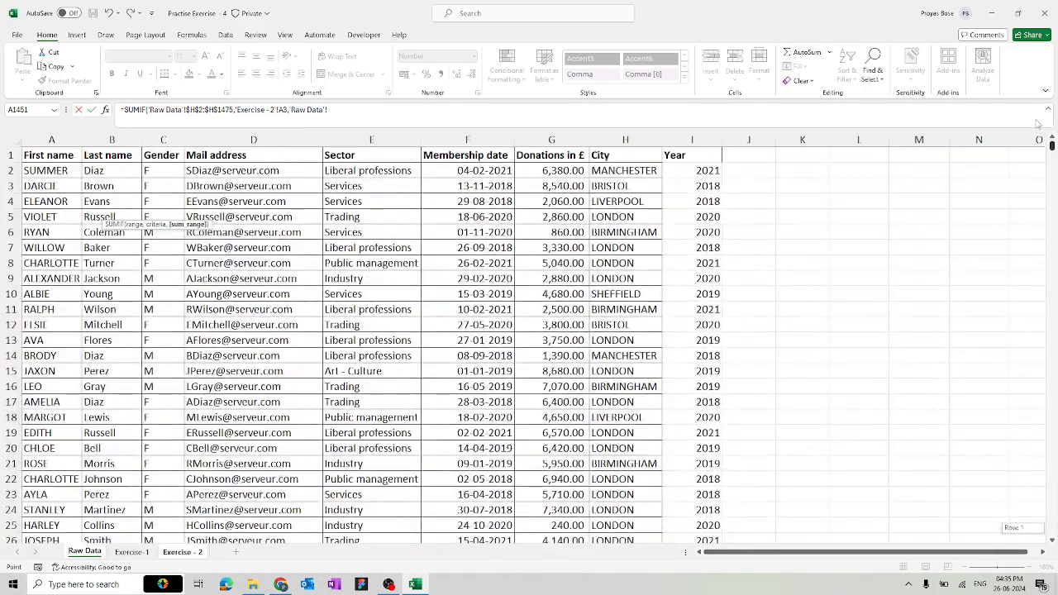
left_click(535, 171)
key("ctrl+shift+Down")
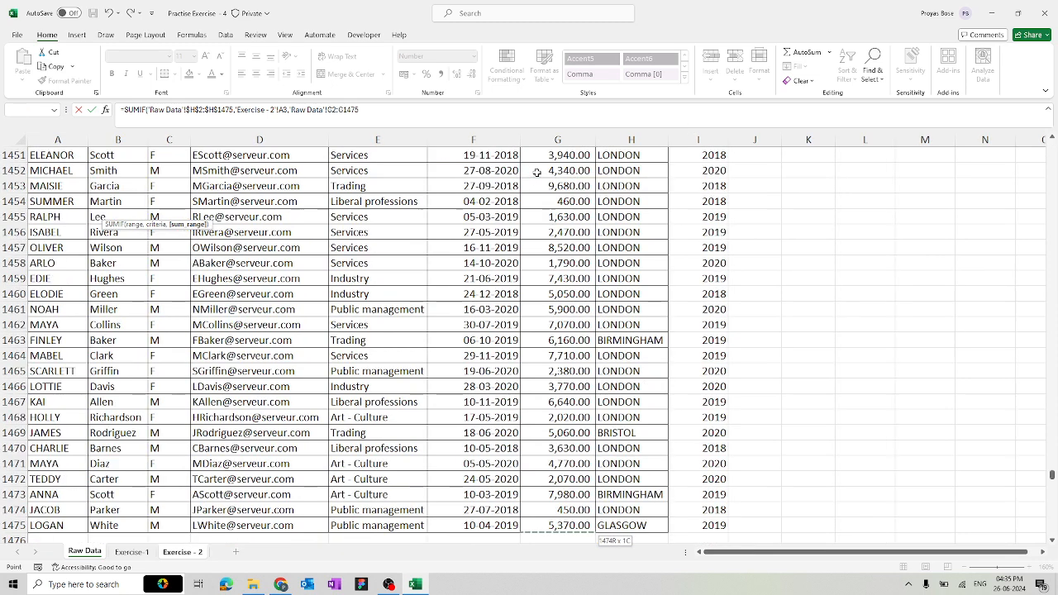
key("F4")
type(")")
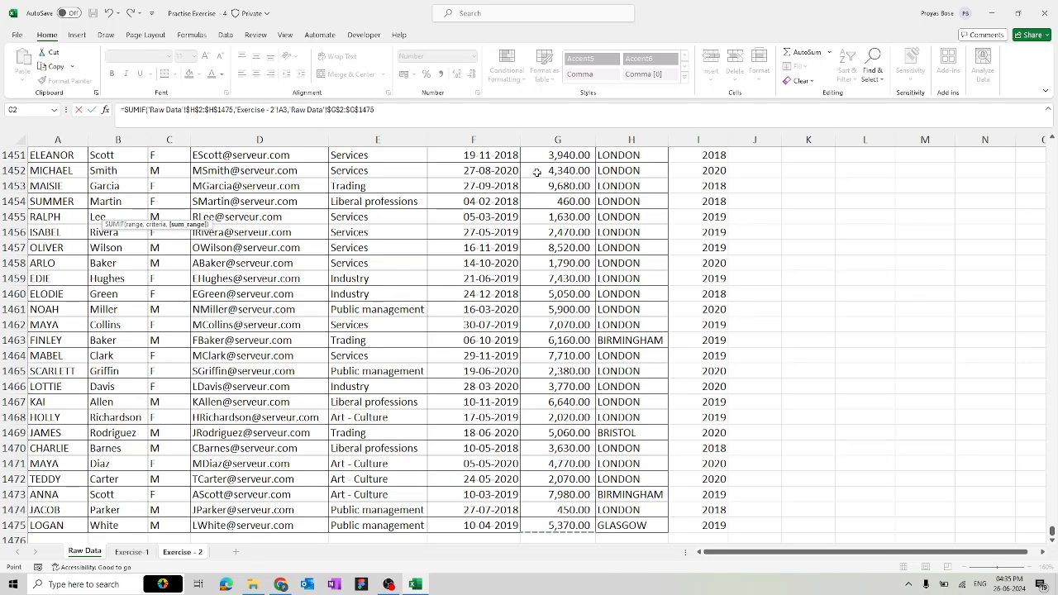
key("Return")
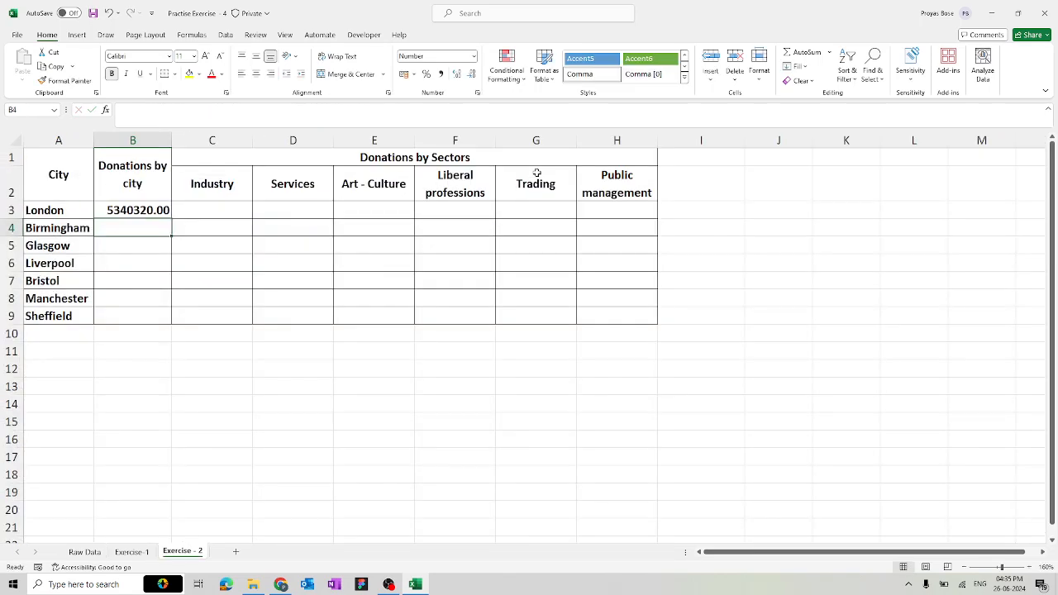
Apply the Euro accounting format to London's donation total in B3 and auto-fit the width of column B
left_click(164, 213)
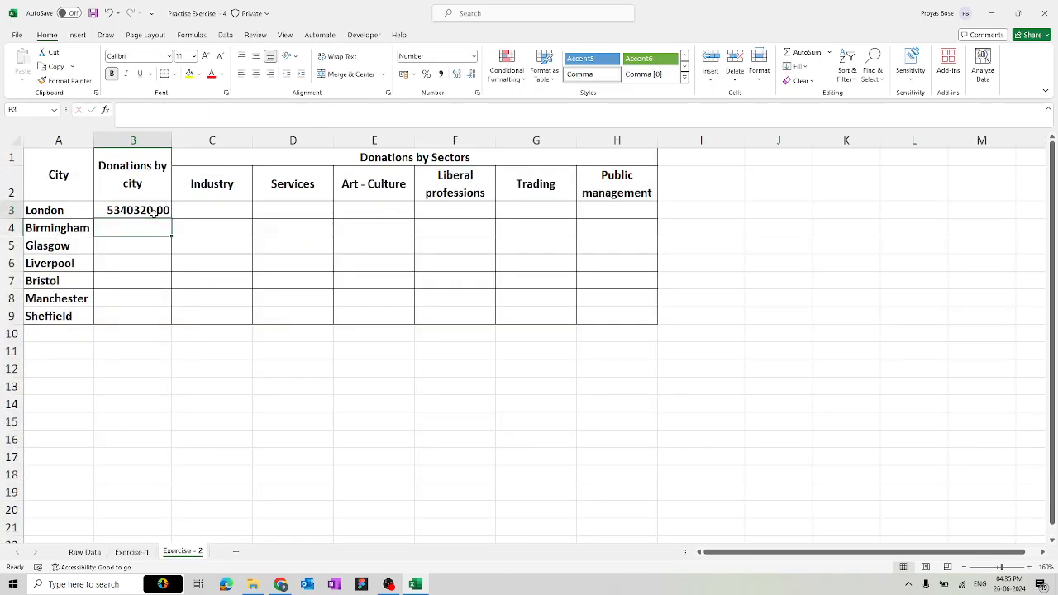
left_click(415, 75)
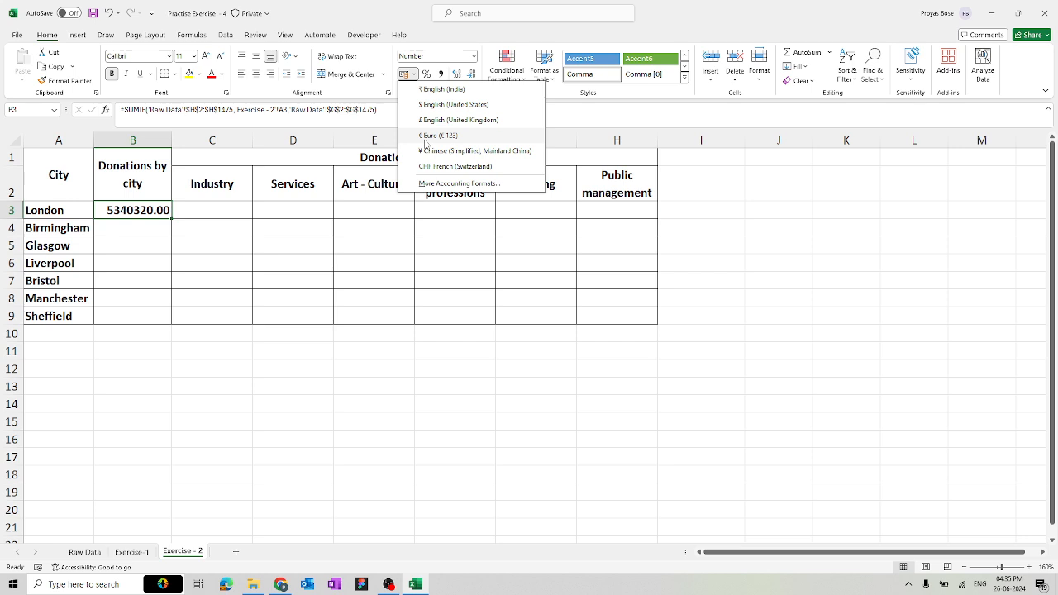
left_click(425, 138)
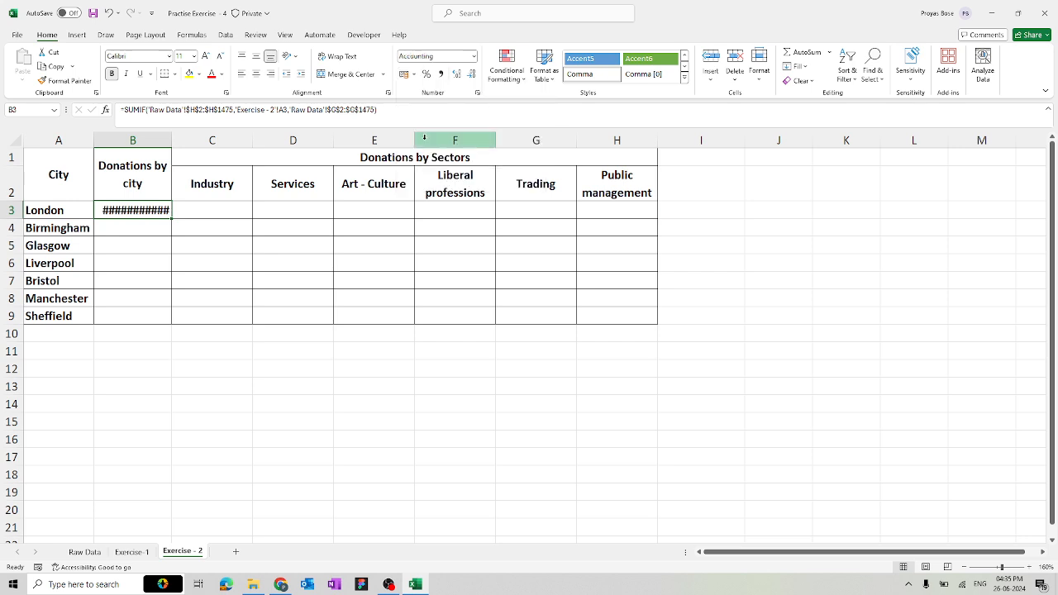
double_click(173, 137)
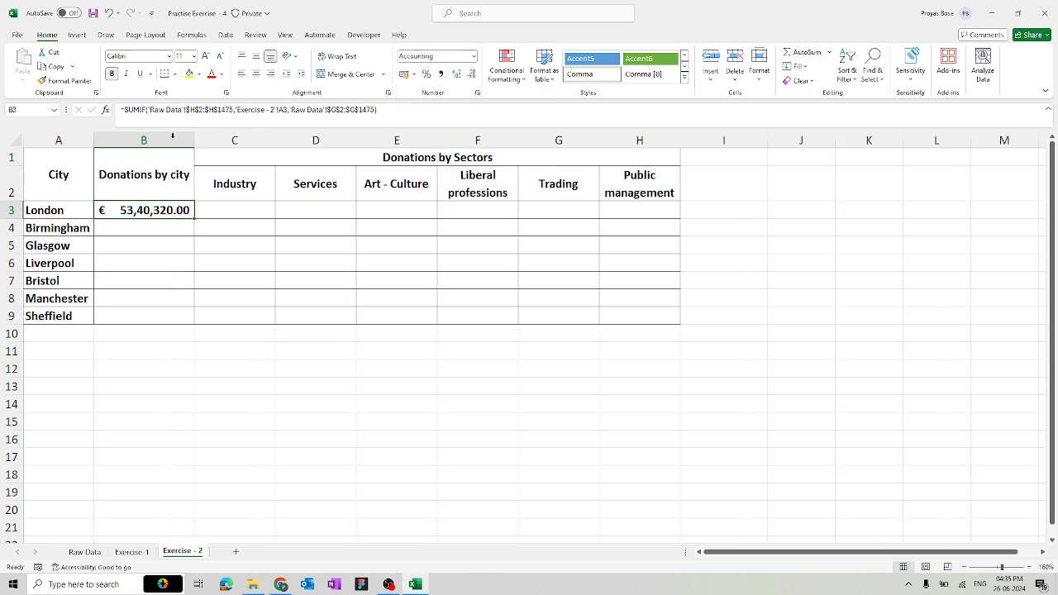
Fill the B3 SUMIF formula down to B9 for the remaining cities
double_click(194, 220)
left_click(224, 344)
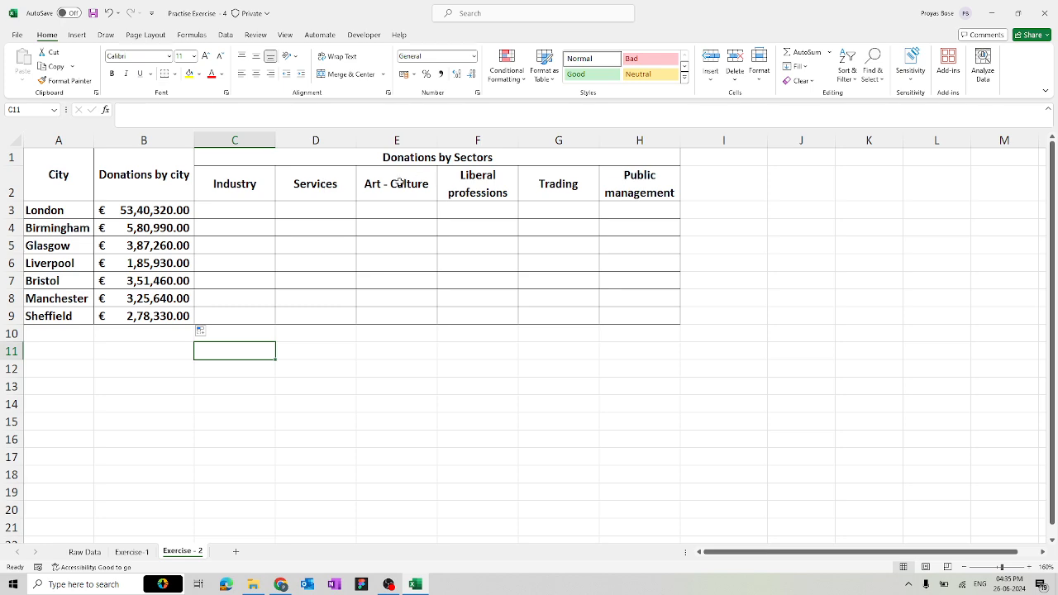
left_click(84, 552)
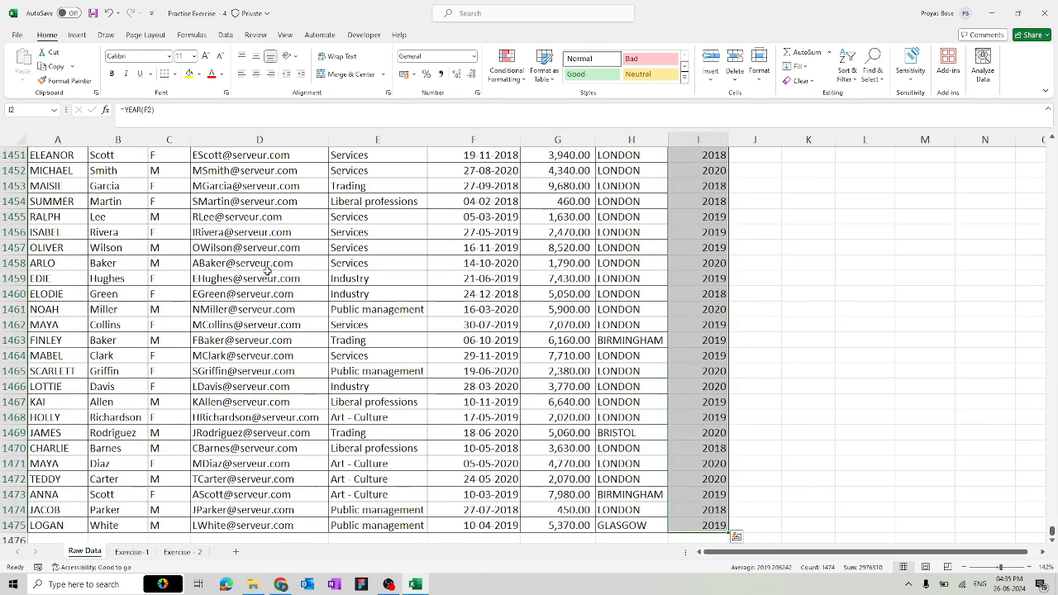
left_click_drag(378, 214, 370, 232)
left_click_drag(369, 262, 364, 294)
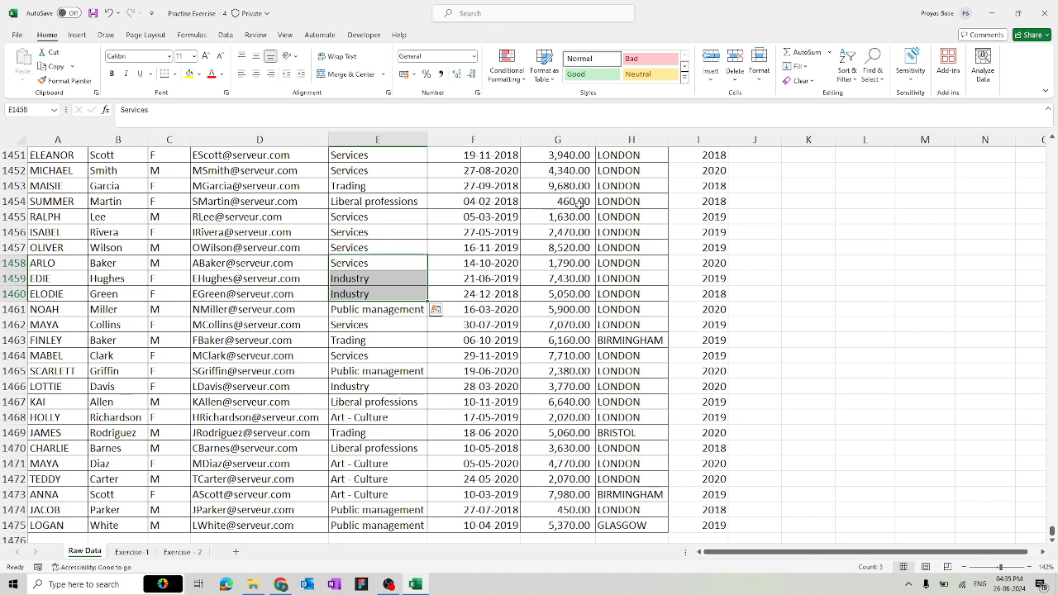
left_click(197, 552)
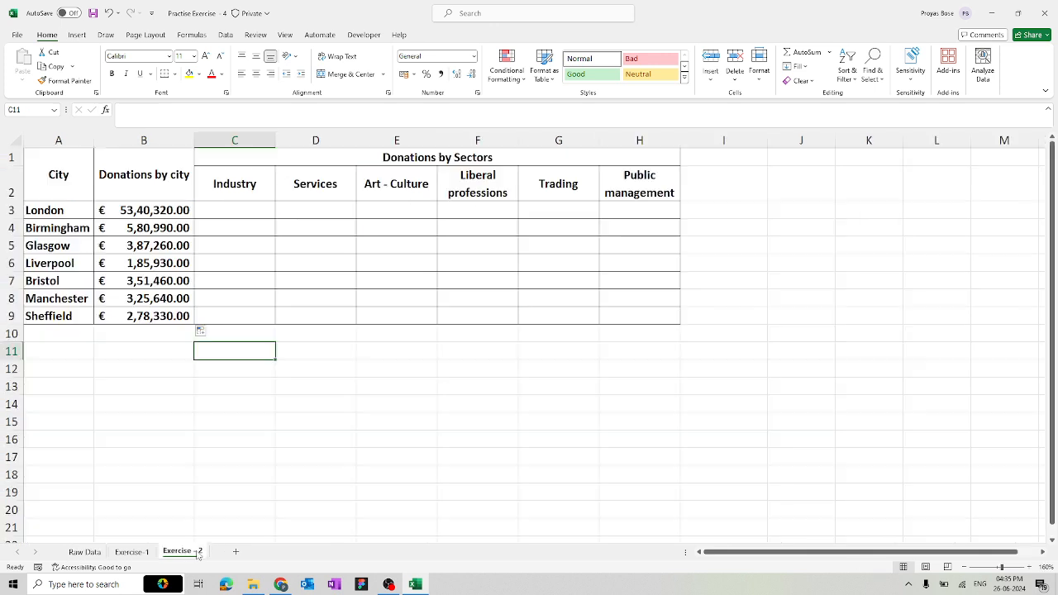
left_click(345, 248)
Start a SUMIFS formula in C3, the cell for London's Industry donations
left_click(251, 211)
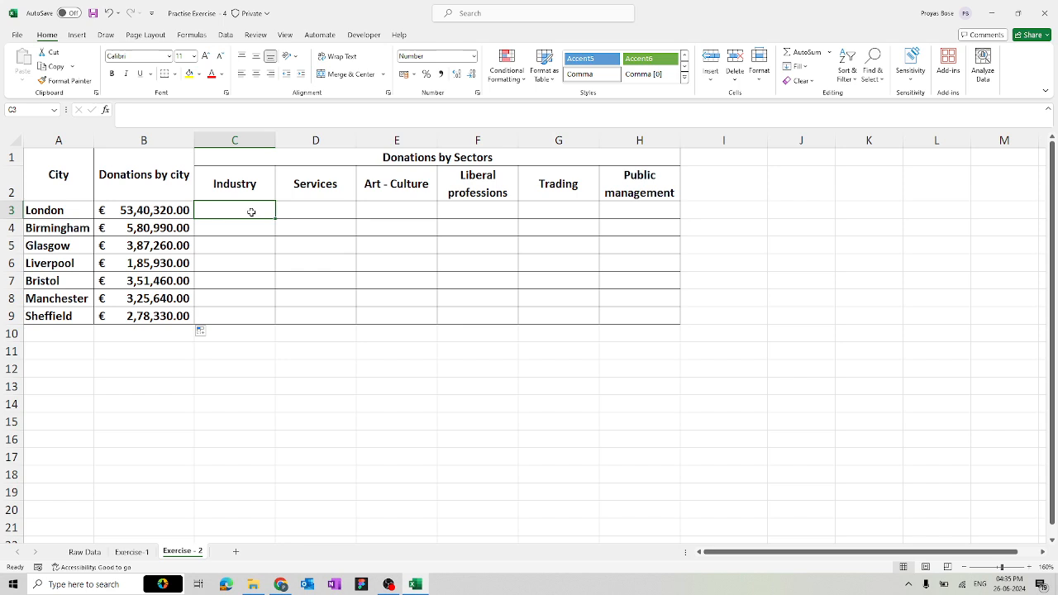
type("=sum")
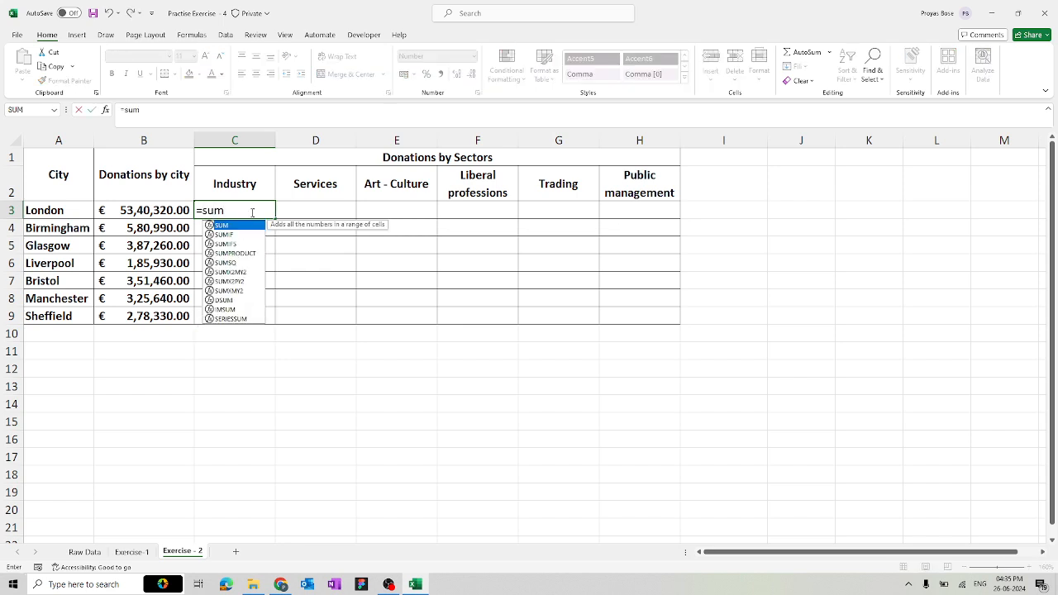
type("ifs")
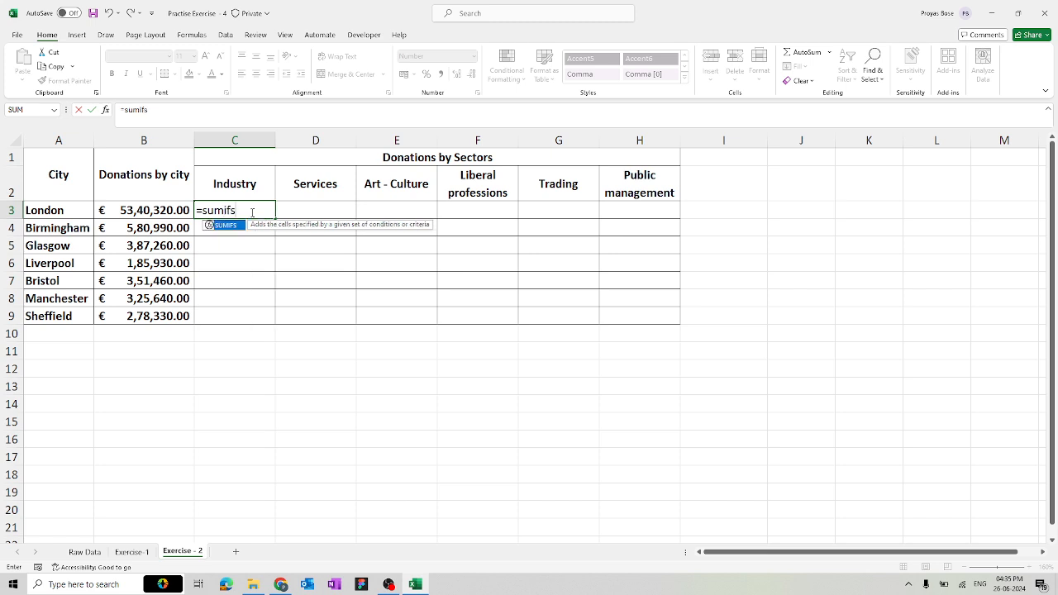
key("Tab")
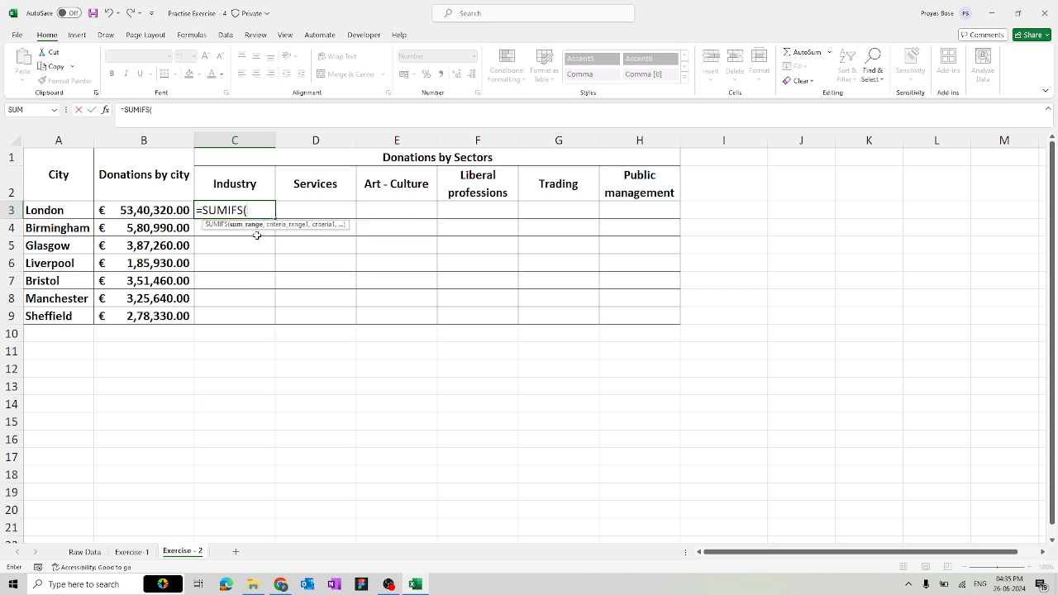
Add the Raw Data donations range as the SUMIFS sum range, made absolute as $G$2:$G$1475
left_click(84, 551)
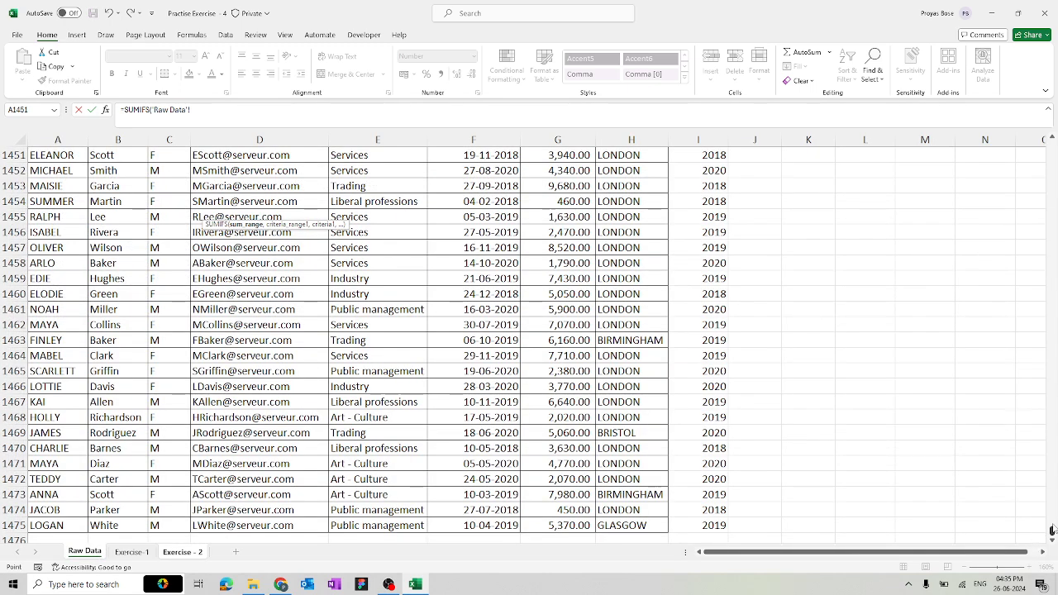
left_click_drag(1053, 532, 1053, 142)
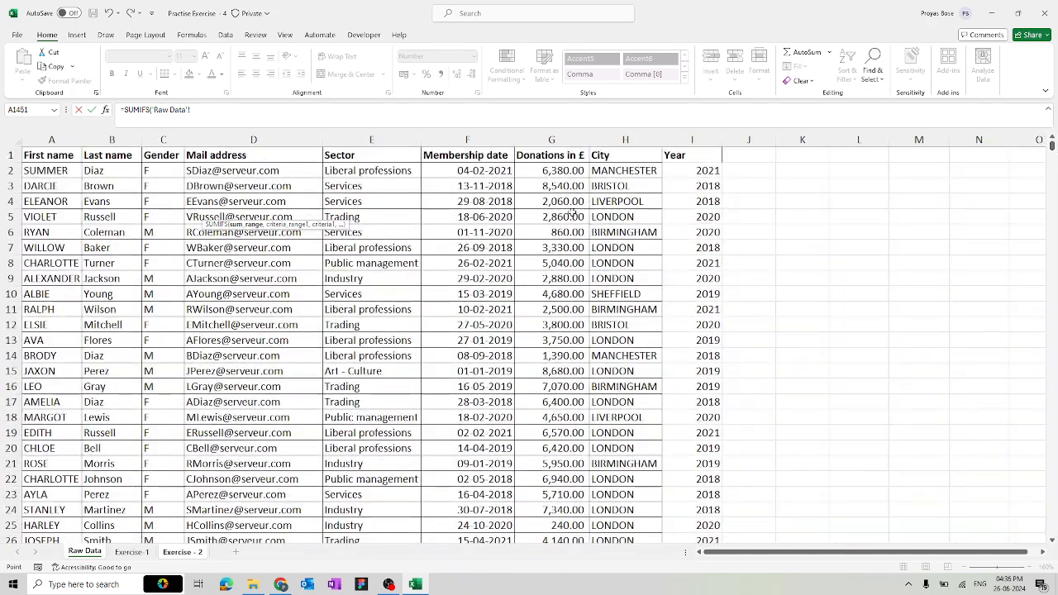
left_click(545, 170)
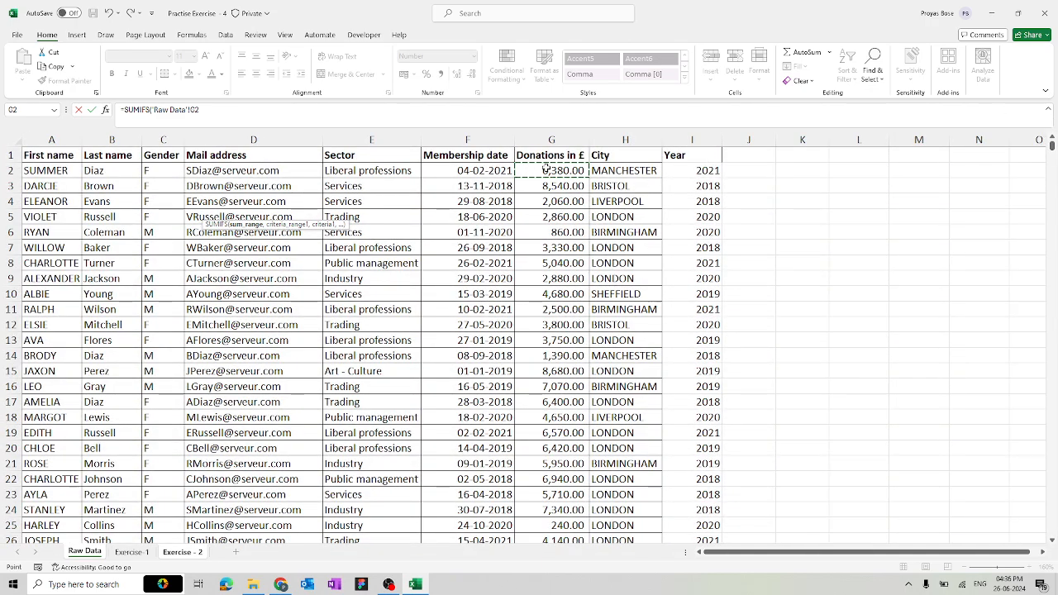
key("ctrl+shift+Down")
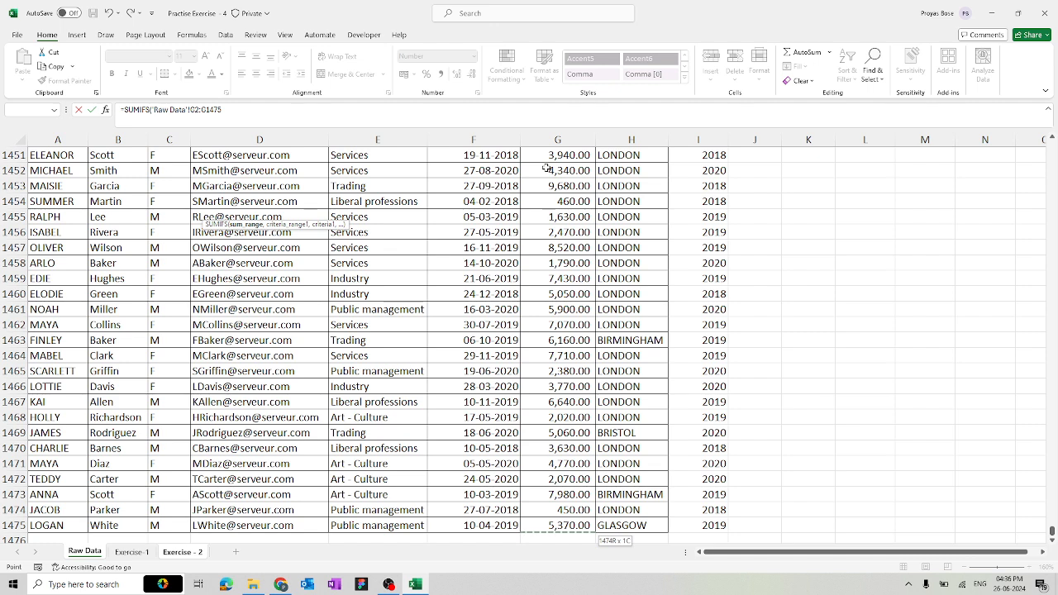
key("F4")
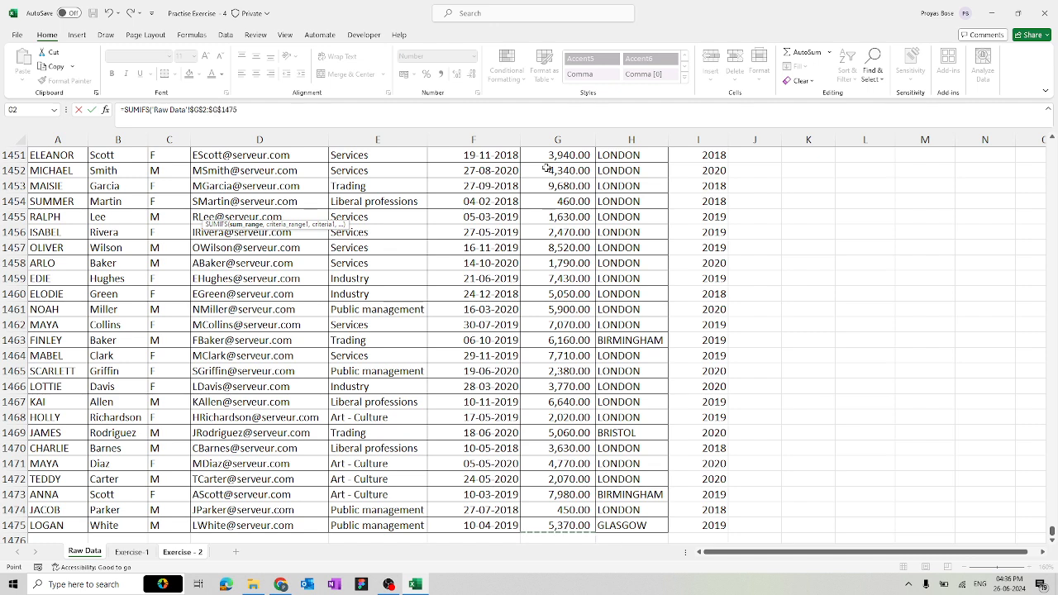
type(",")
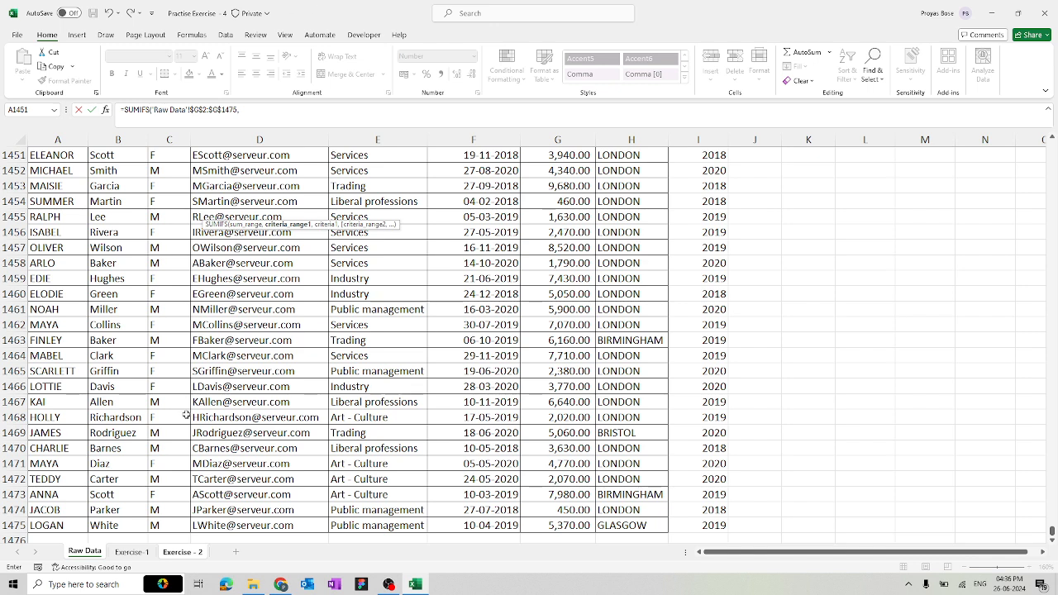
Add the Raw Data City range as the first criteria range, made absolute as $H$2:$H$1475
left_click(178, 552)
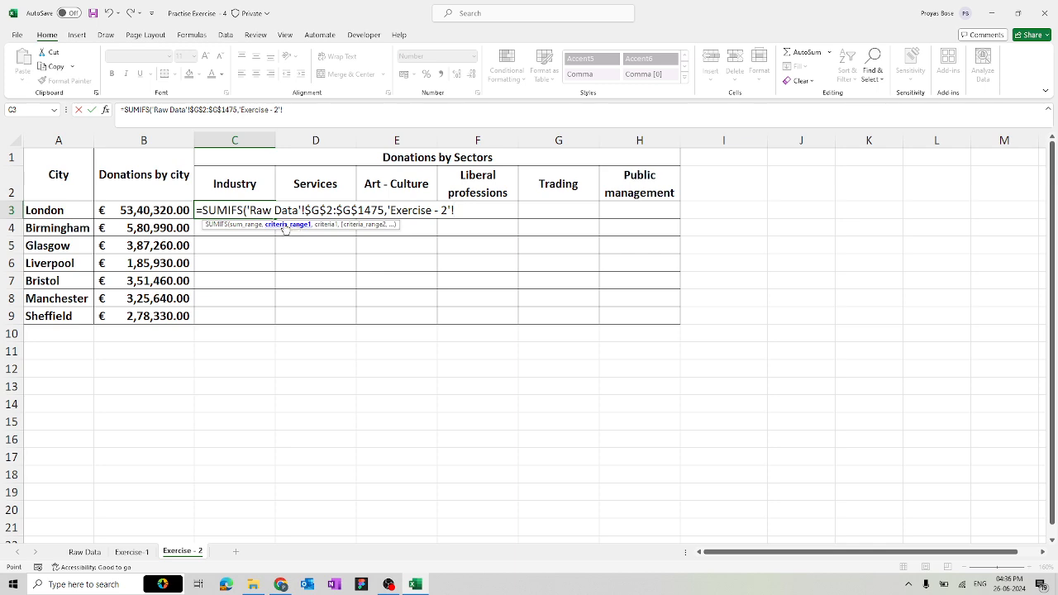
left_click(84, 553)
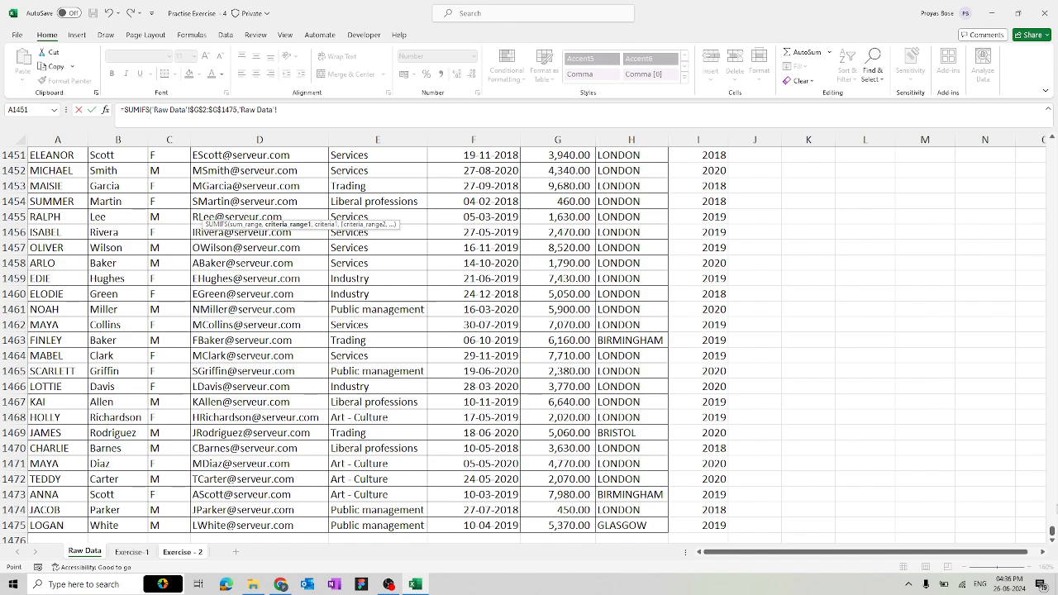
left_click_drag(1052, 526, 1052, 145)
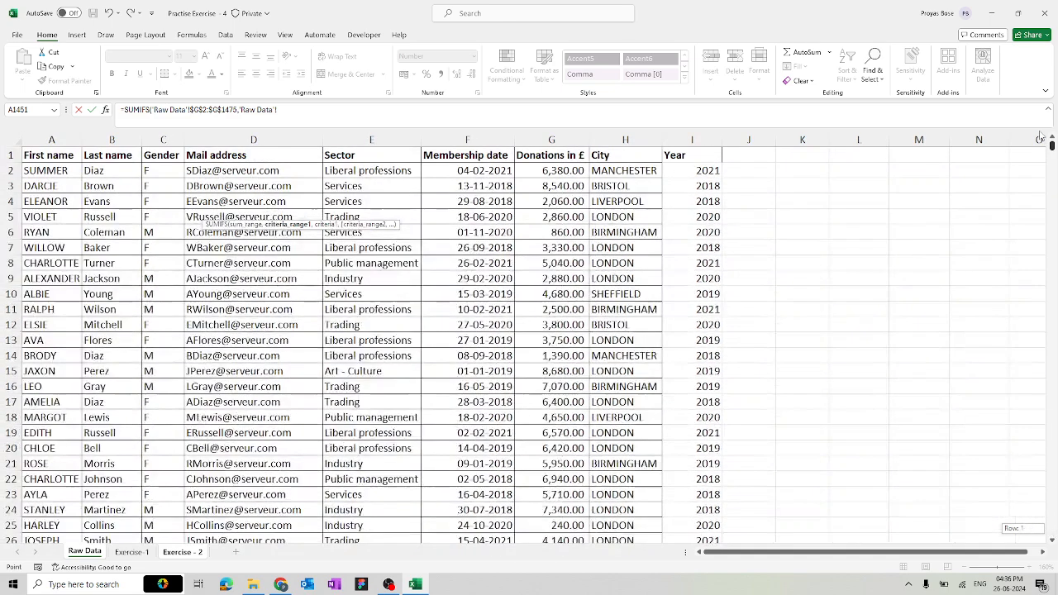
left_click(644, 169)
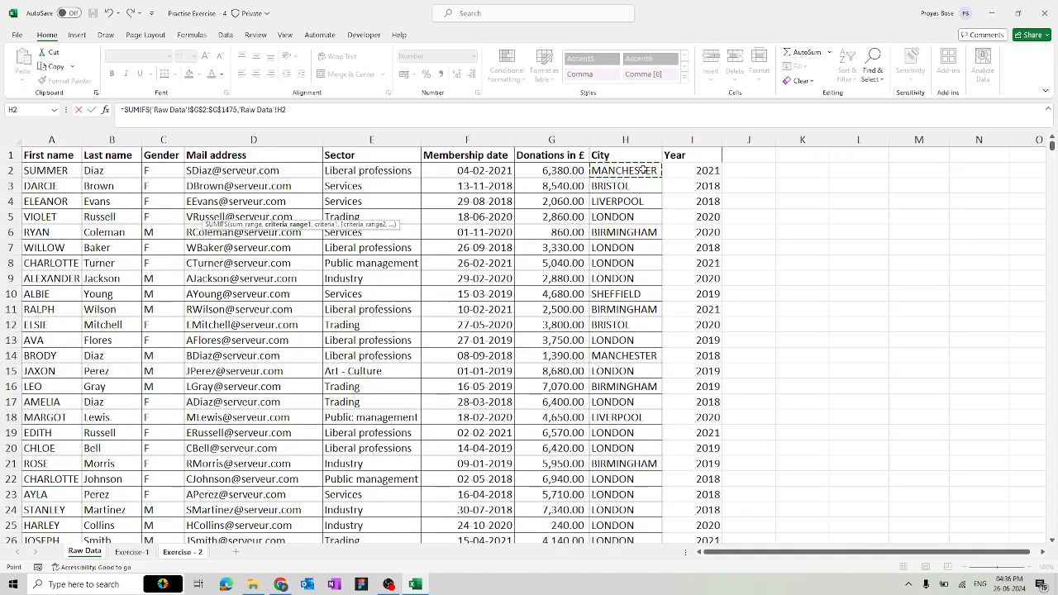
key("ctrl+shift+Down")
key("F4")
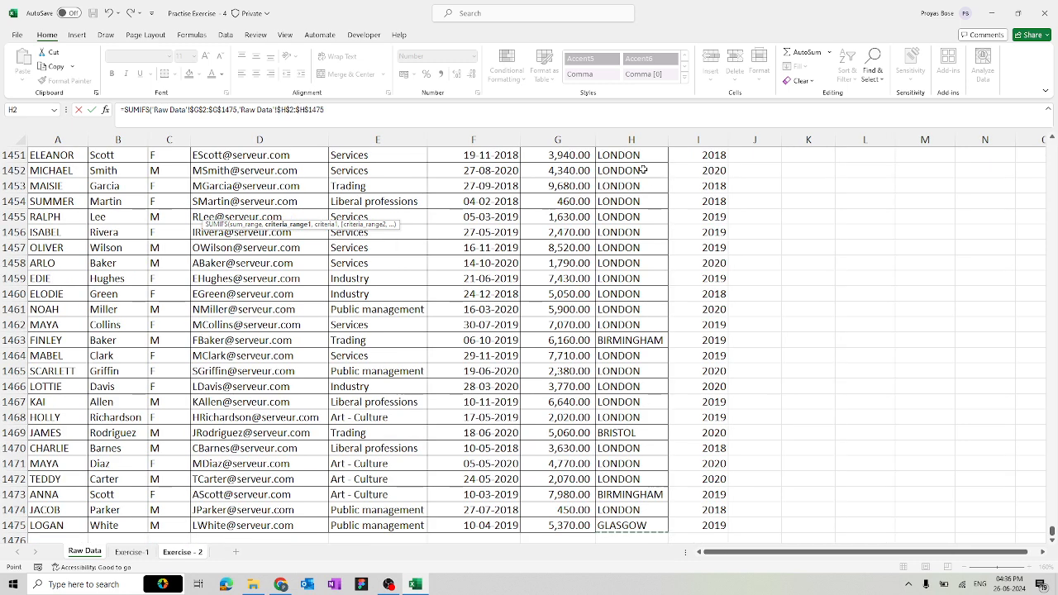
type(",")
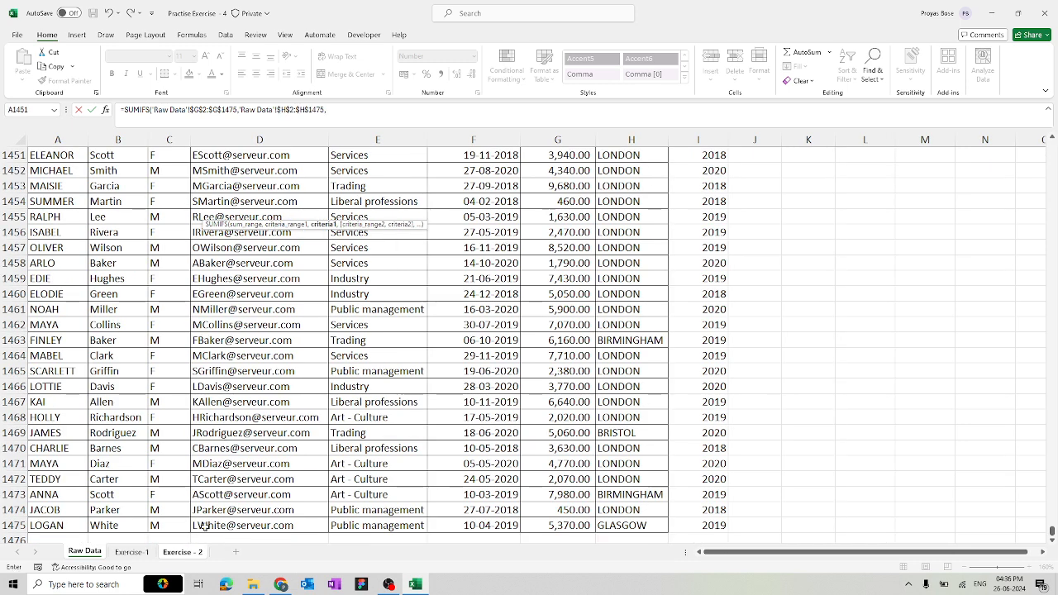
Set the first criterion to the London cell on Exercise - 2, with only the column locked as $A3
left_click(184, 551)
left_click(65, 210)
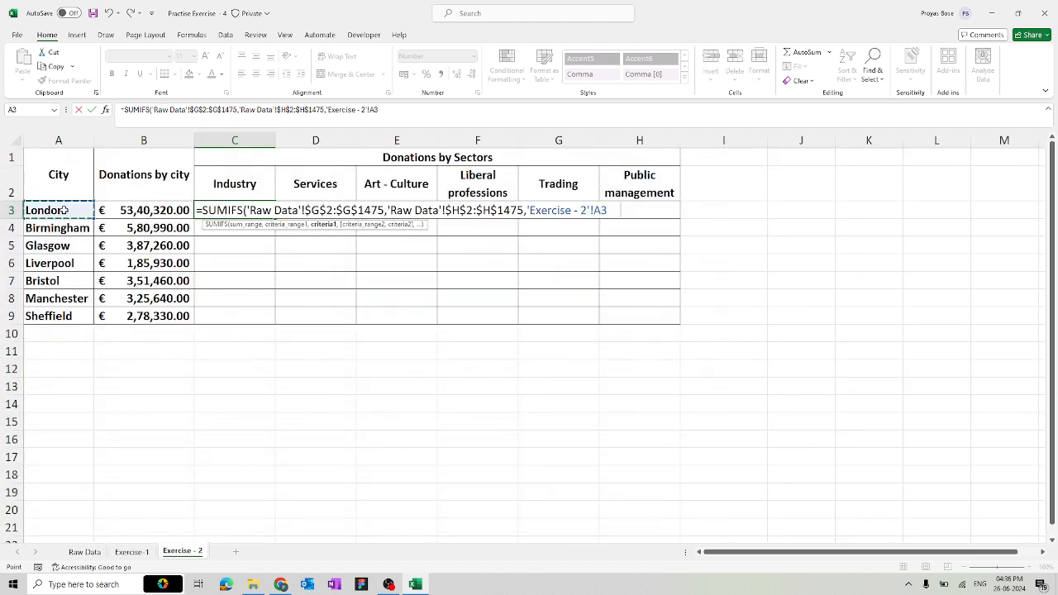
key("F4")
key("F4")
key("F4")
type(",")
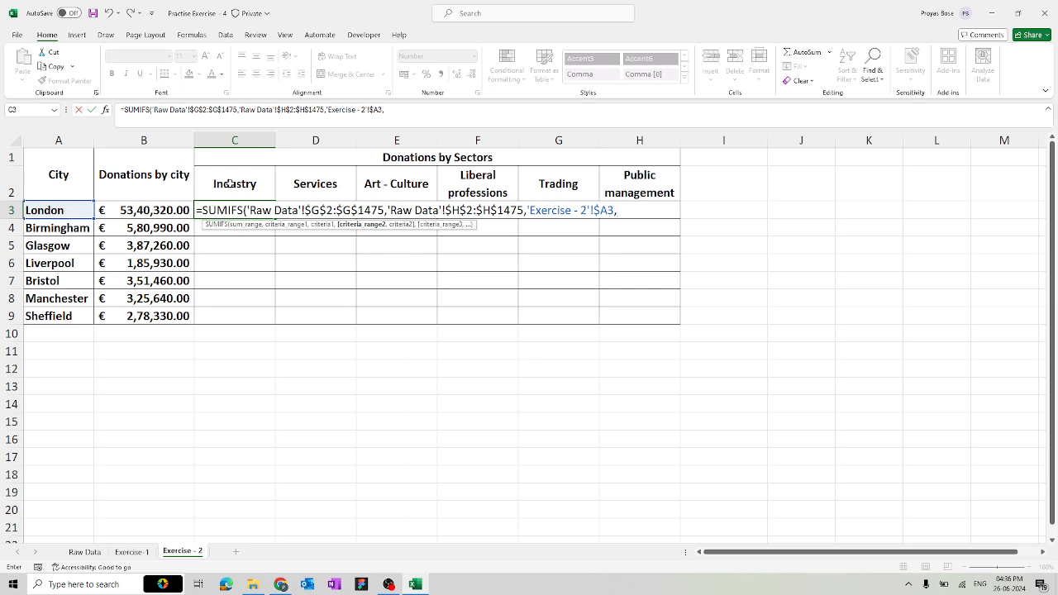
Add the Raw Data Sector range as the second criteria range, made absolute as $E$2:$E$1475
left_click(85, 551)
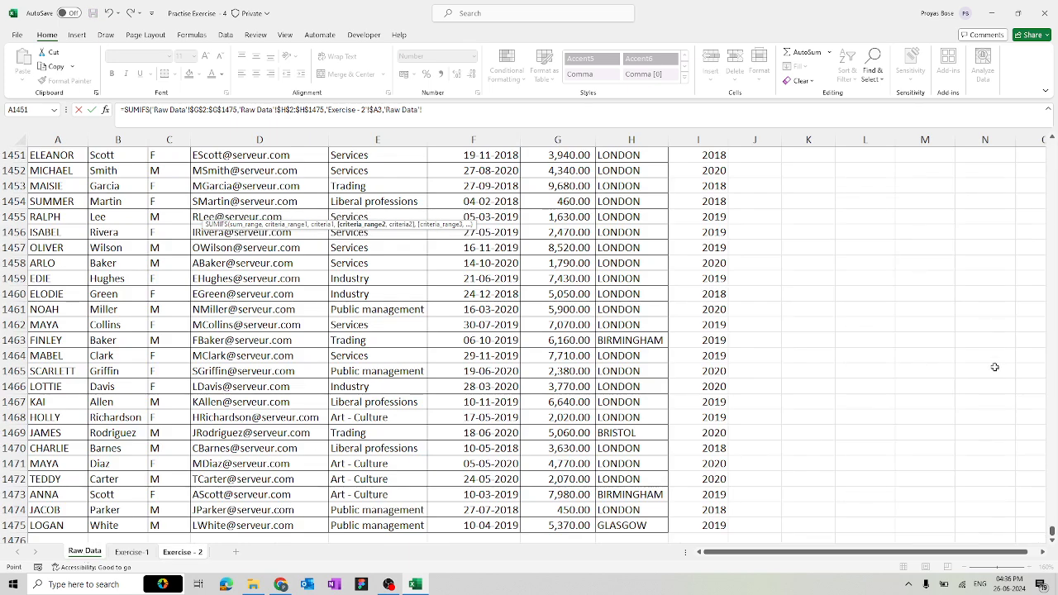
left_click_drag(1052, 533, 1052, 145)
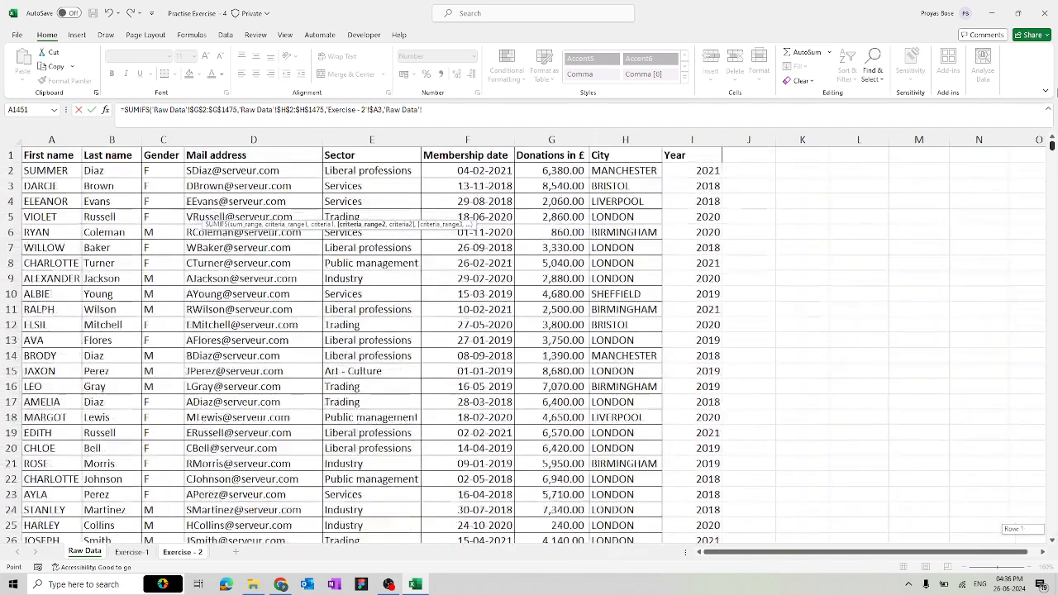
left_click(364, 171)
key("ctrl+shift+Down")
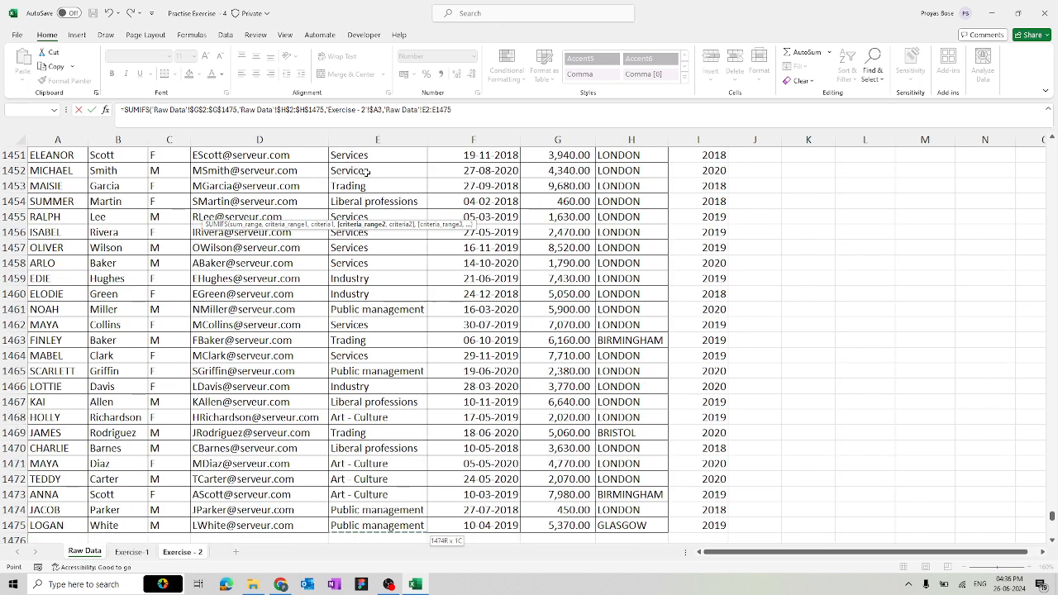
key("F4")
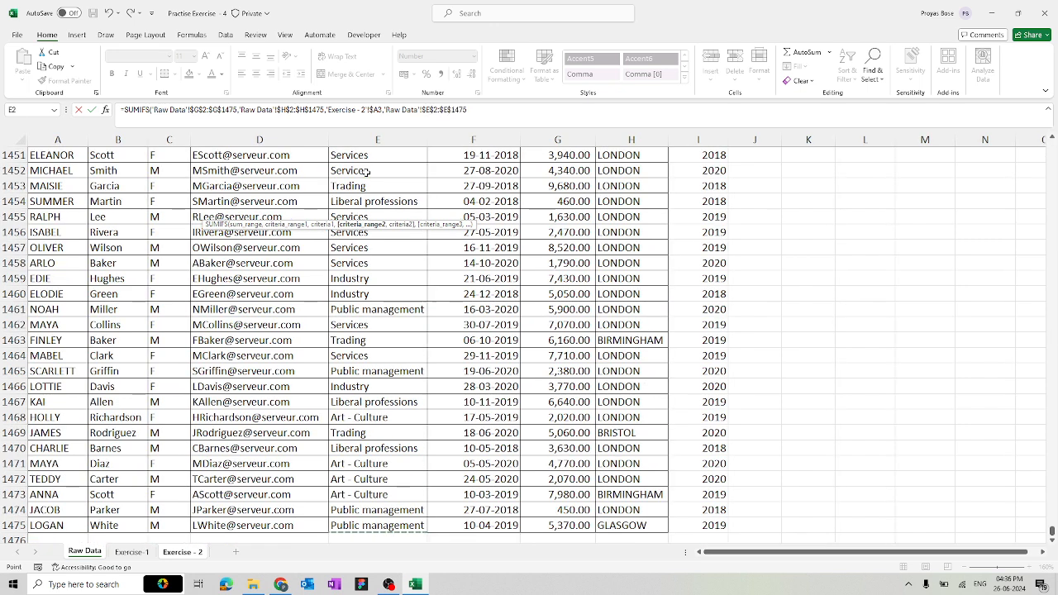
type(",")
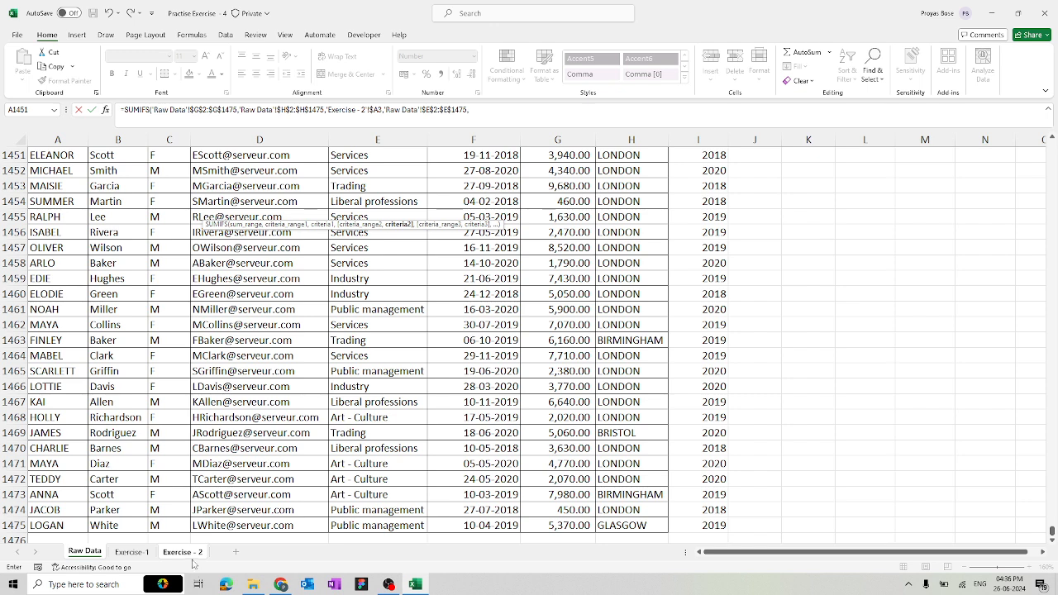
Set the second criterion to the Industry header on Exercise - 2, row-locked as C$2, and complete the SUMIFS formula
left_click(164, 552)
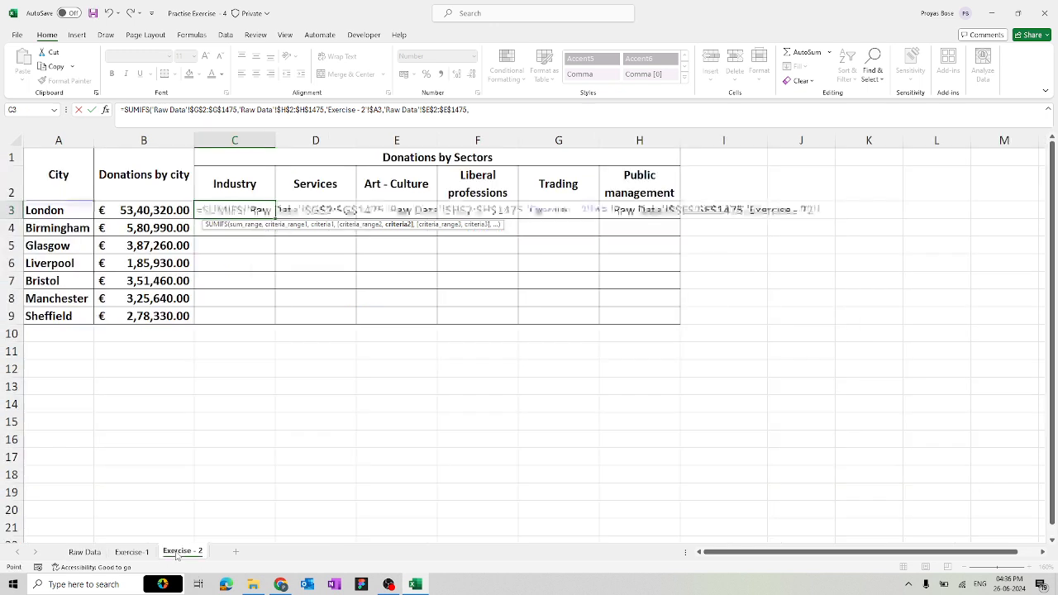
left_click(234, 184)
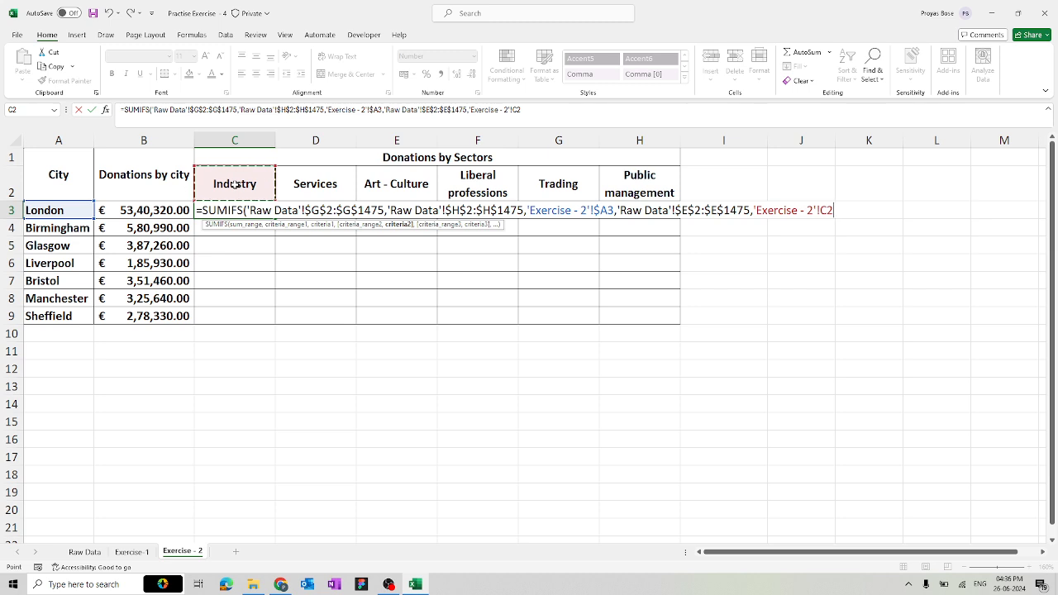
key("F4")
key("F4")
left_click(556, 113)
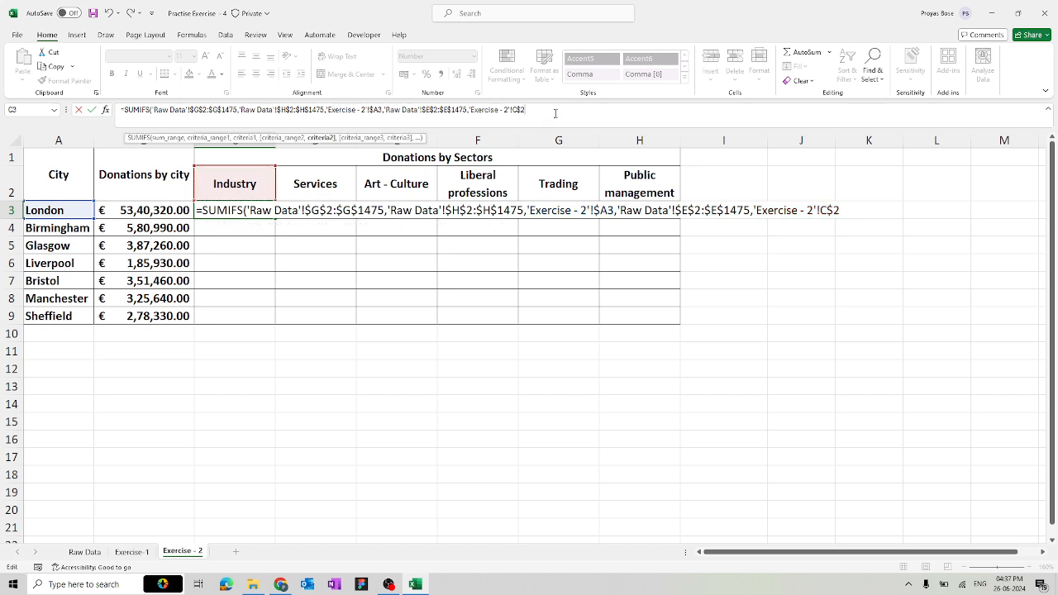
type(")")
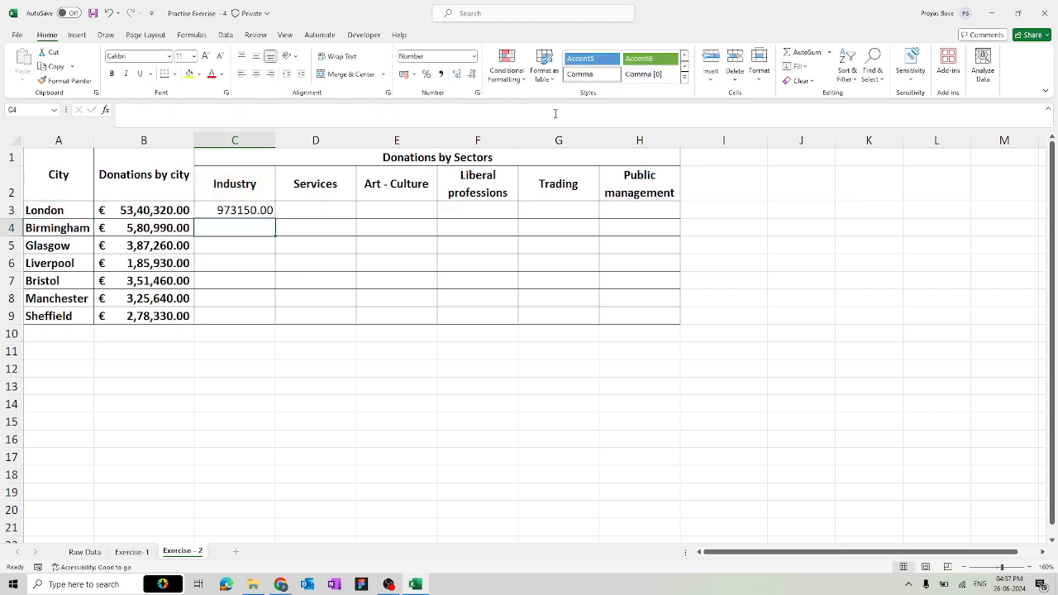
Fill the C3 SUMIFS formula across to column H and down to row 9 for all sectors and cities
left_click(266, 211)
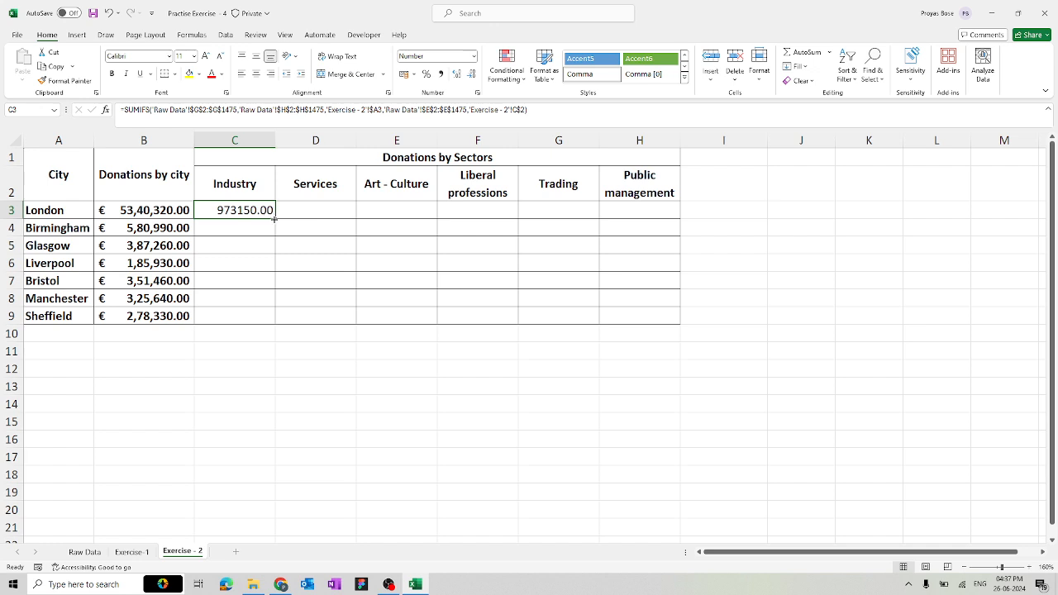
left_click_drag(273, 218, 670, 343)
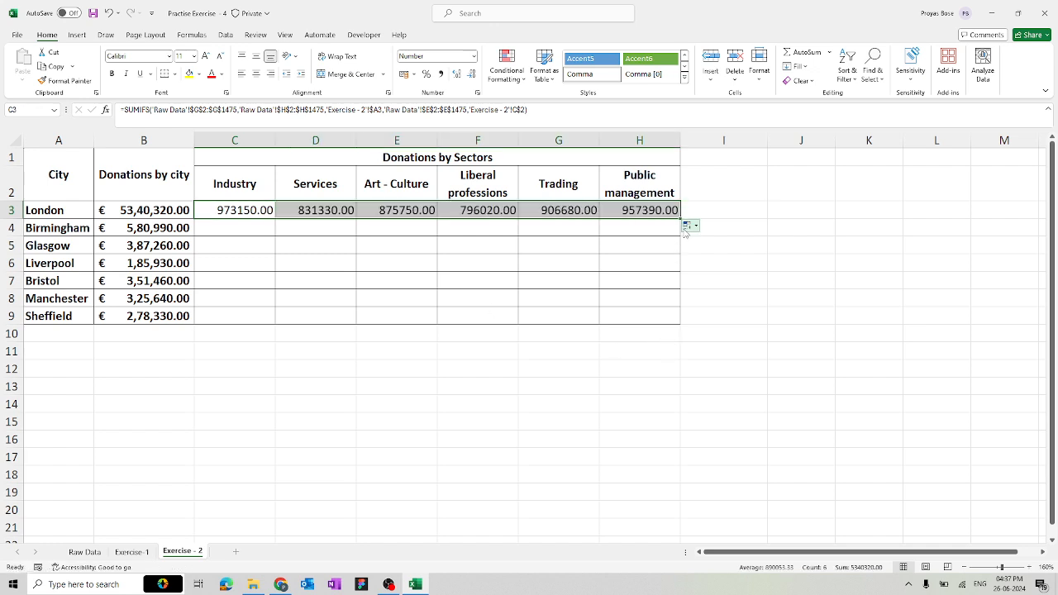
left_click_drag(680, 220, 668, 328)
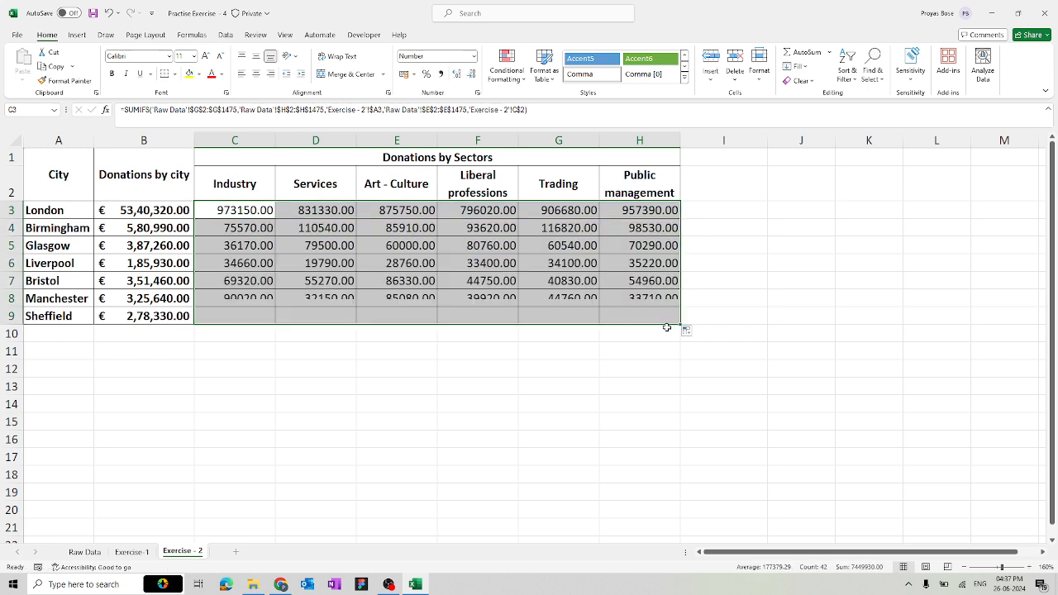
Apply the Euro accounting format to the sector donations in C3:H9 and auto-fit the widths of columns C to H
left_click(414, 74)
left_click(423, 136)
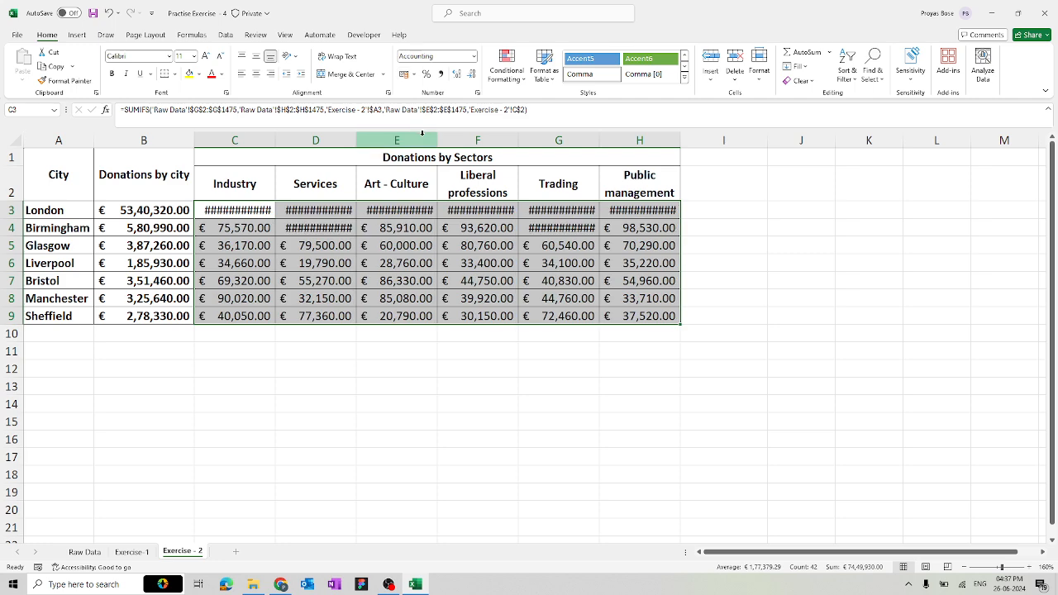
left_click_drag(275, 140, 277, 140)
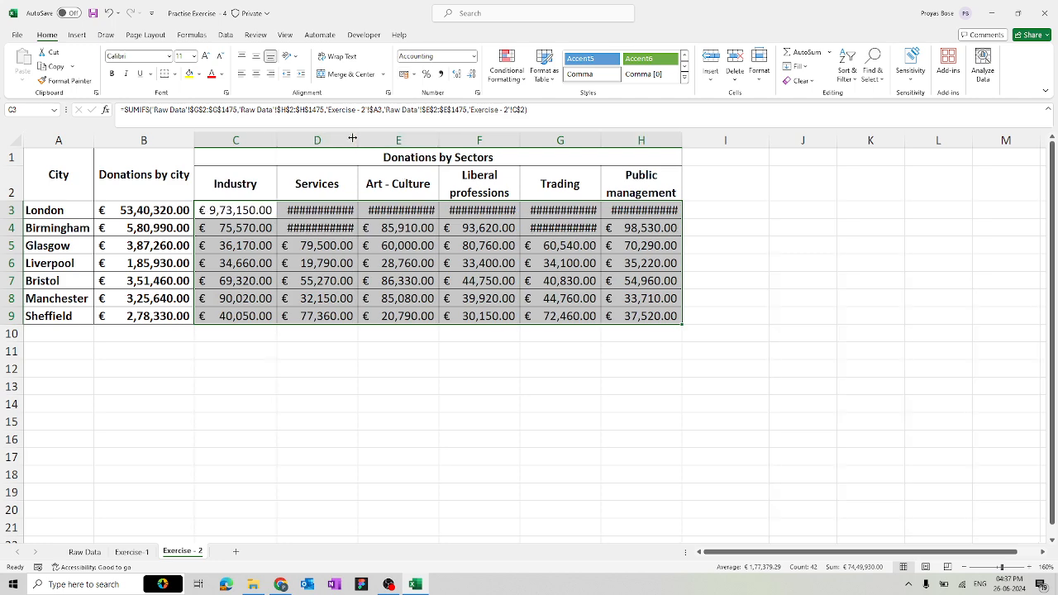
left_click_drag(358, 141, 360, 140)
left_click(449, 138)
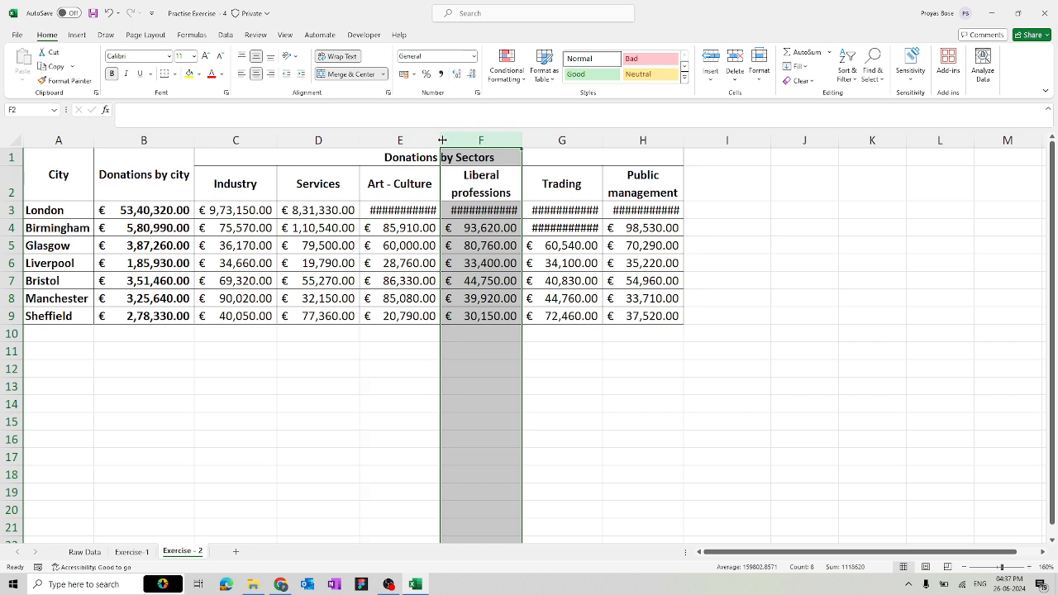
left_click_drag(441, 140, 442, 141)
left_click_drag(523, 141, 525, 140)
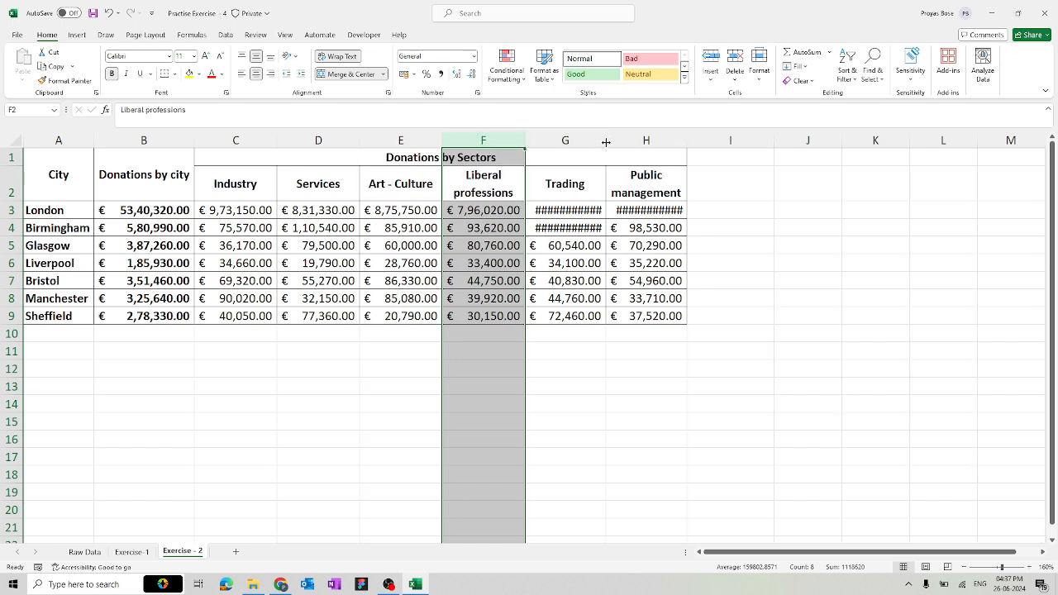
left_click_drag(606, 141, 607, 140)
left_click_drag(687, 146, 690, 146)
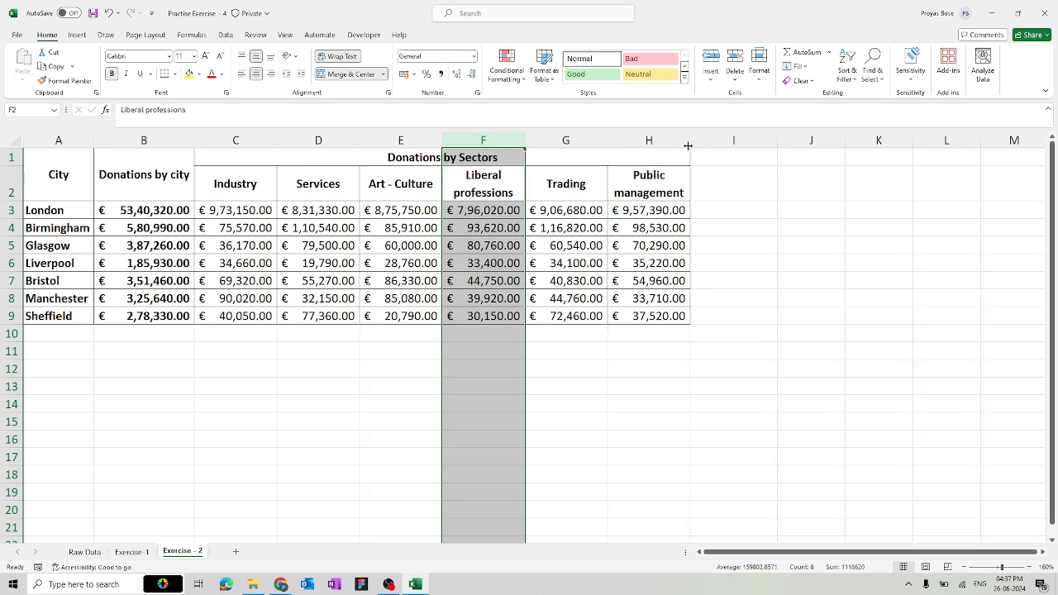
left_click(555, 417)
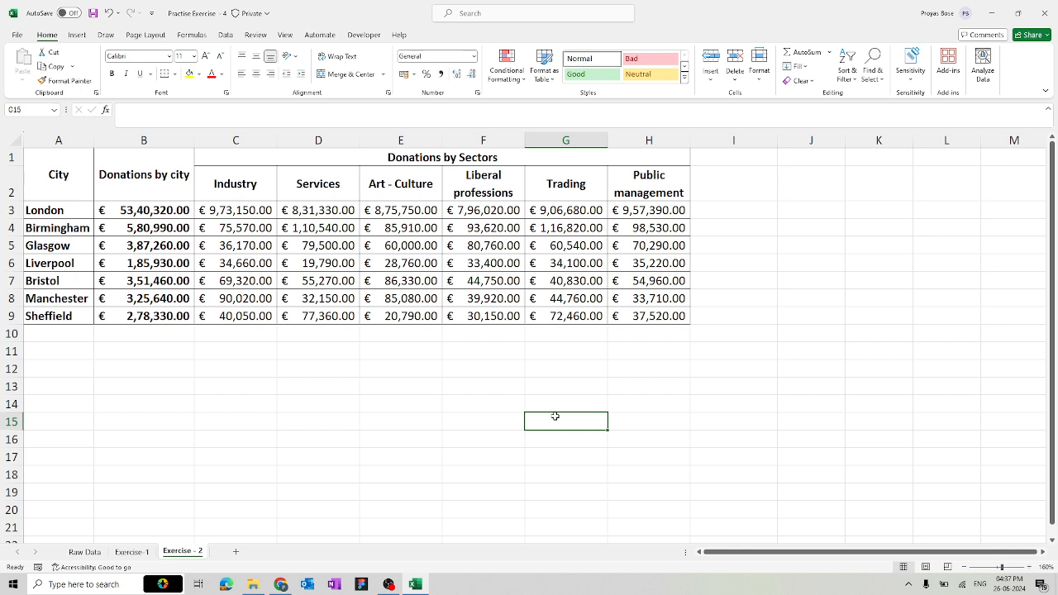